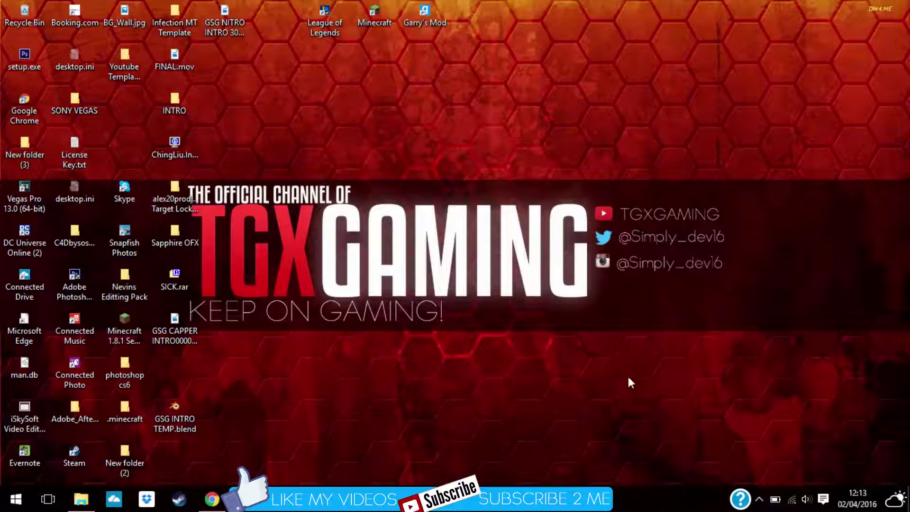
Launch Photoshop and create a new white 1280 × 720 pixel document
click(211, 499)
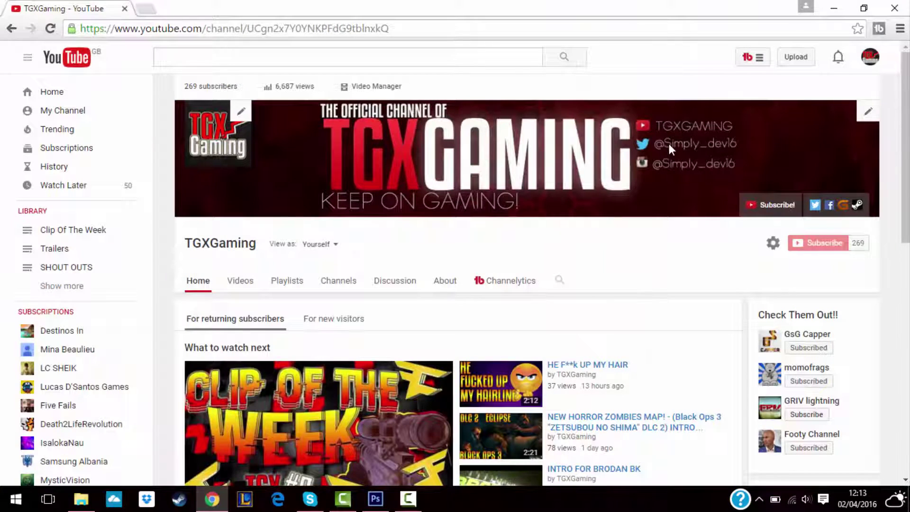
click(834, 8)
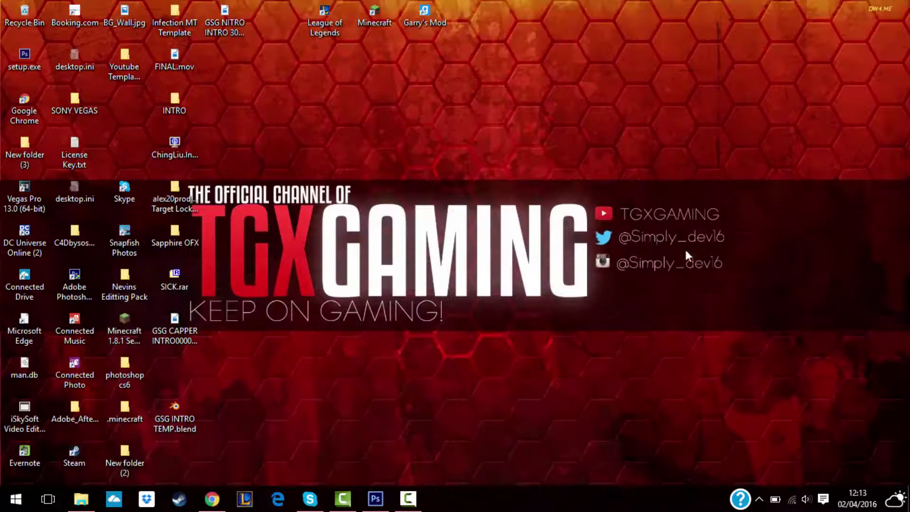
click(375, 499)
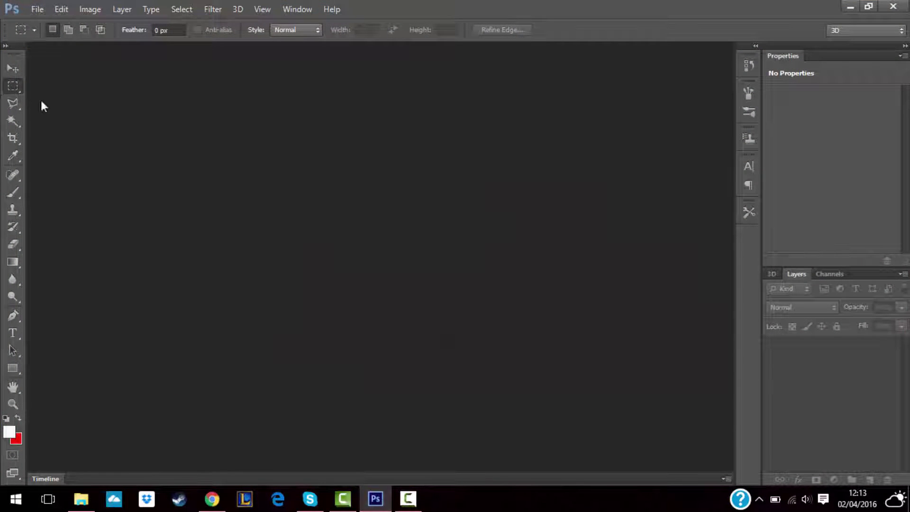
click(41, 9)
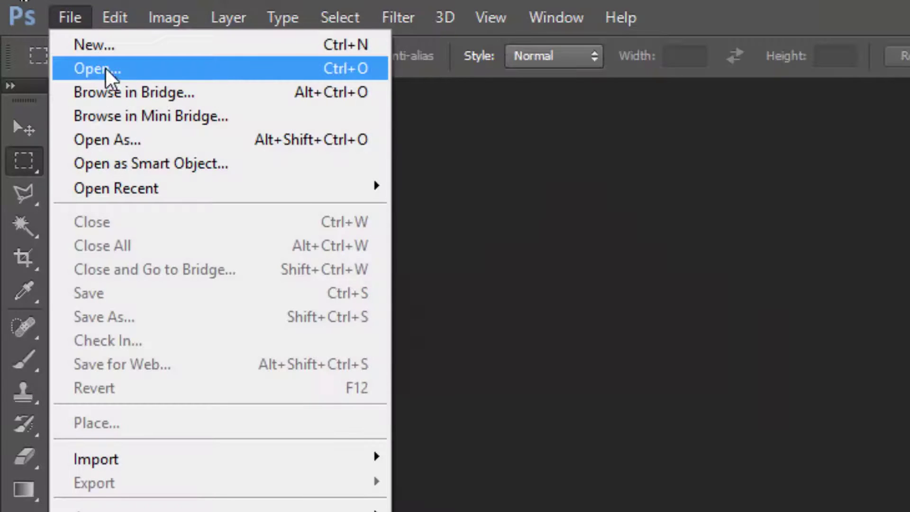
click(115, 44)
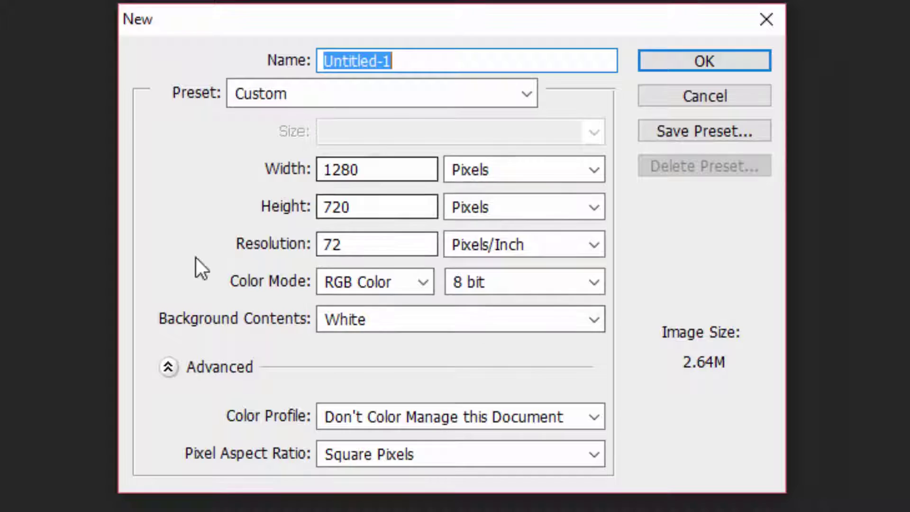
click(575, 212)
click(548, 357)
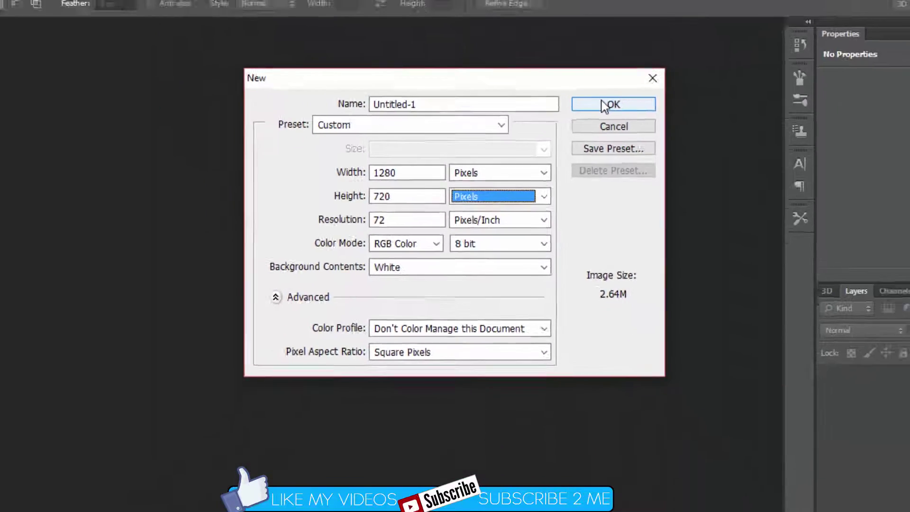
click(676, 66)
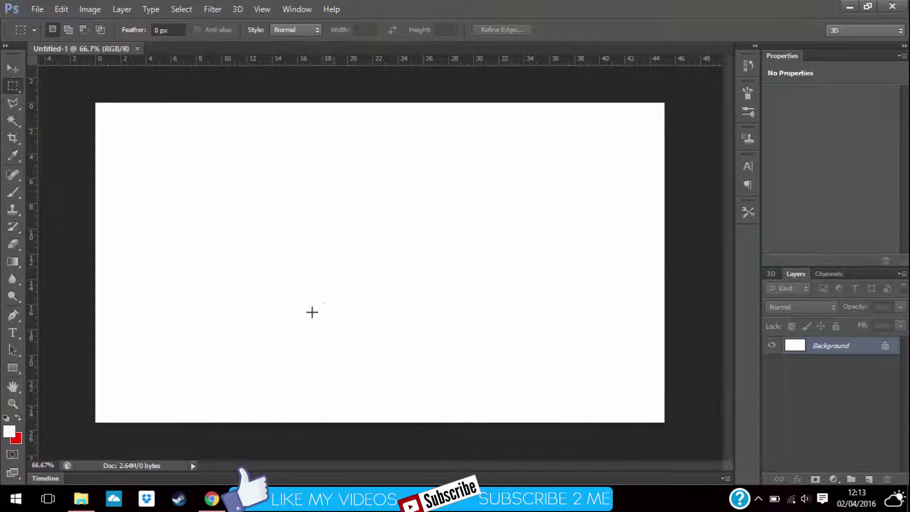
Open Google in a new Chrome tab
click(212, 499)
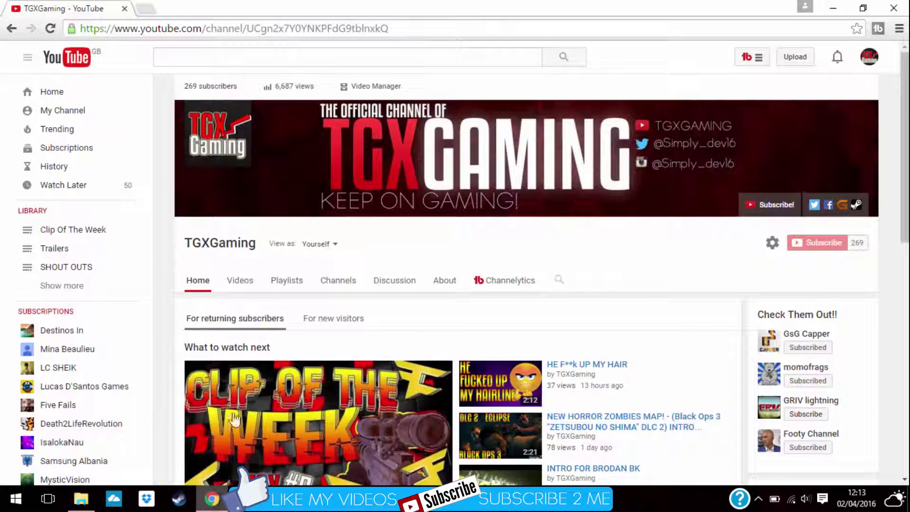
click(152, 13)
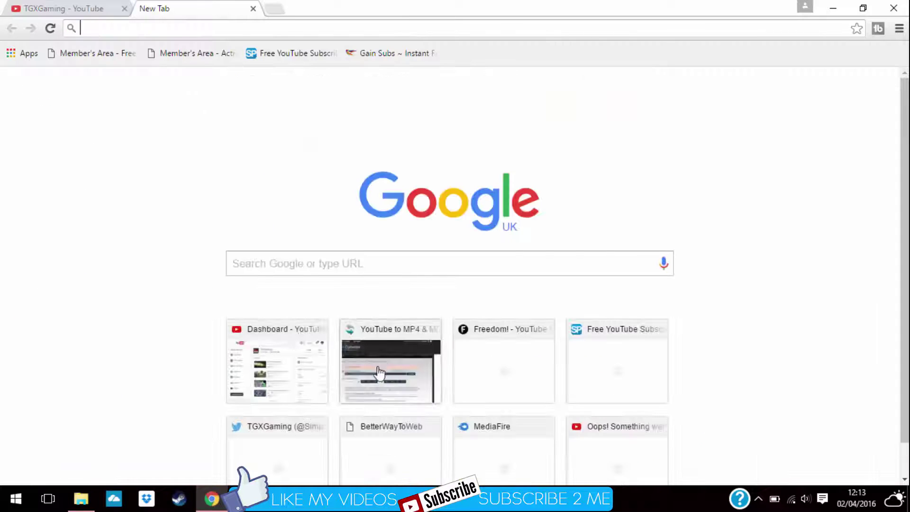
text(google.com)
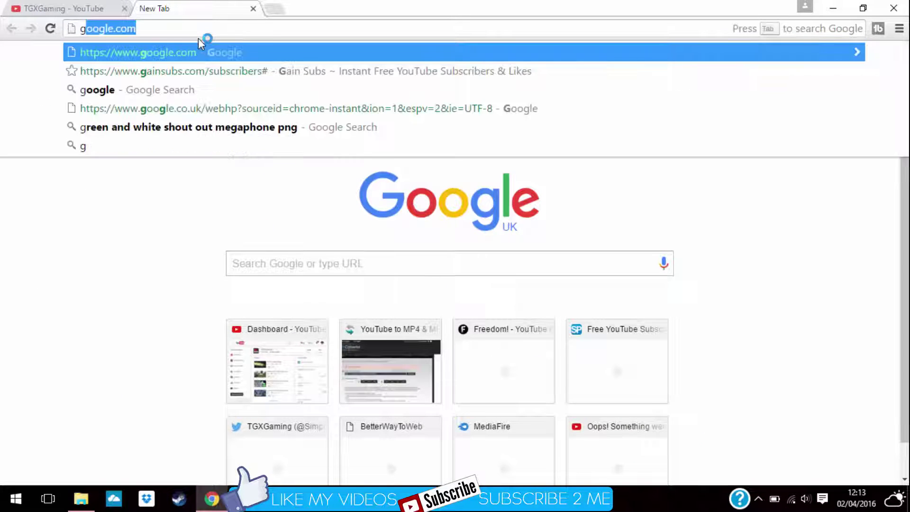
key(Return)
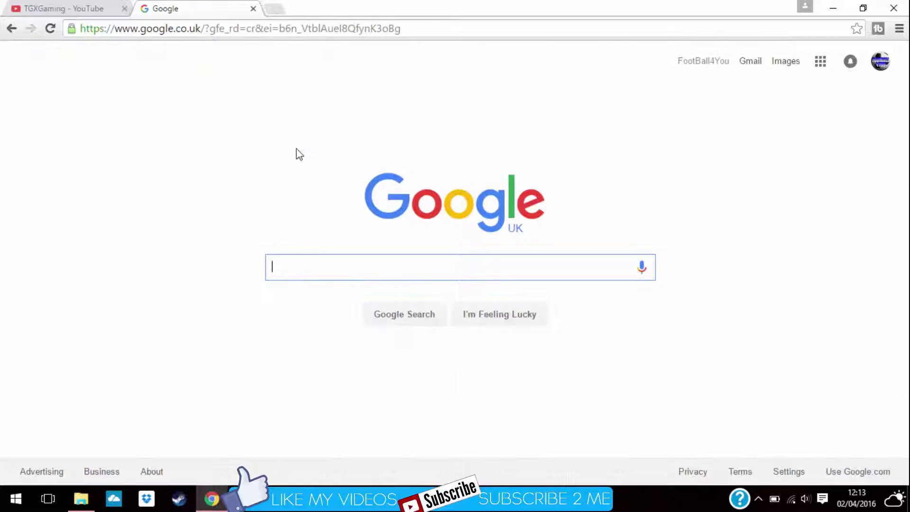
Search Google Images for 'youtube channel art template'
click(786, 68)
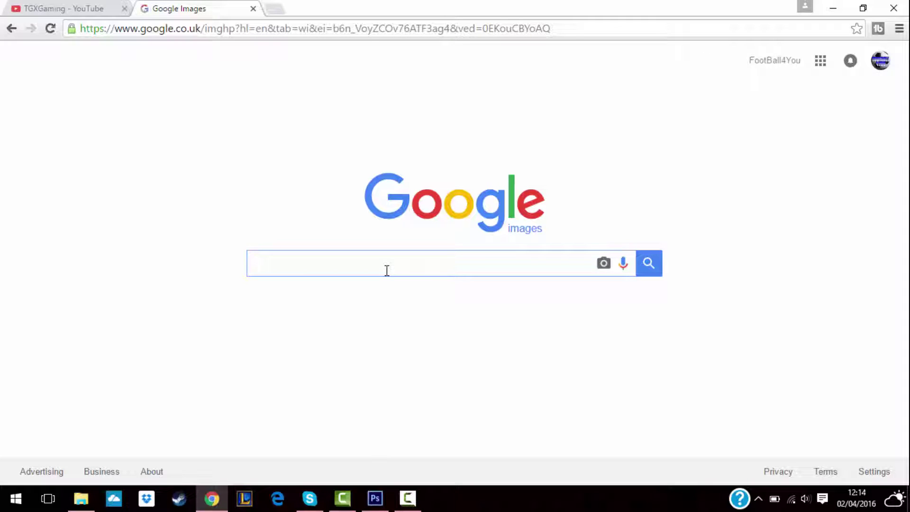
text(chan)
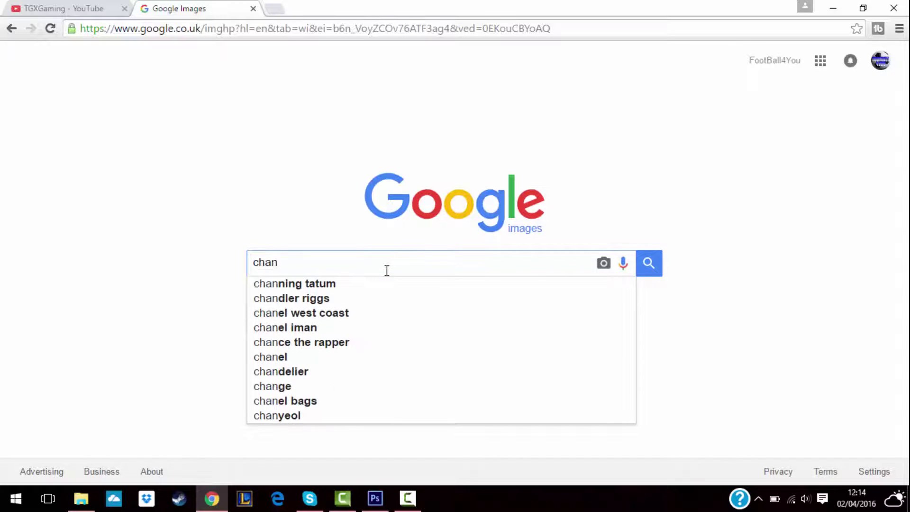
text(nel art )
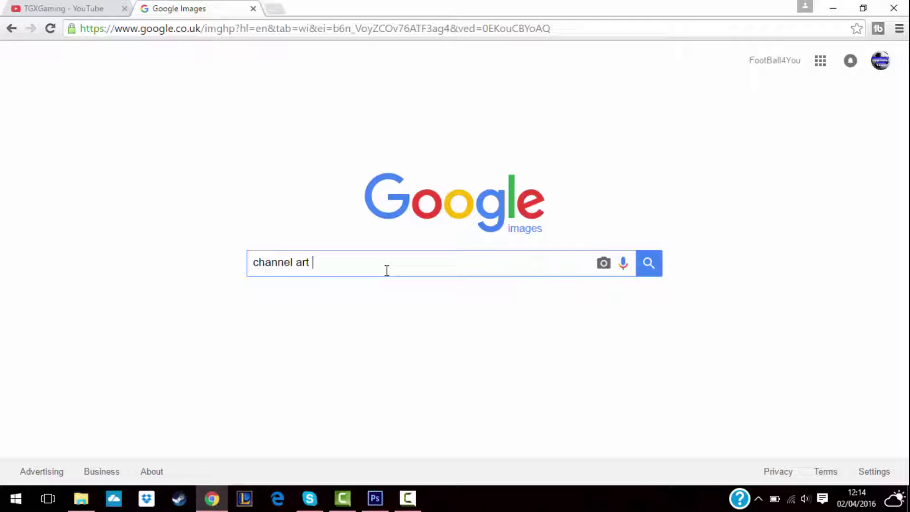
text(tr)
key(Down)
key(Return)
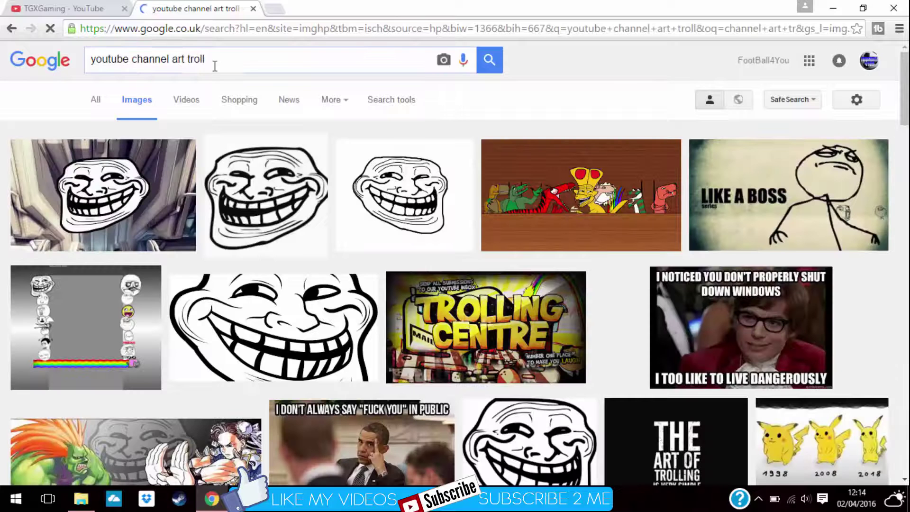
drag(213, 61, 181, 62)
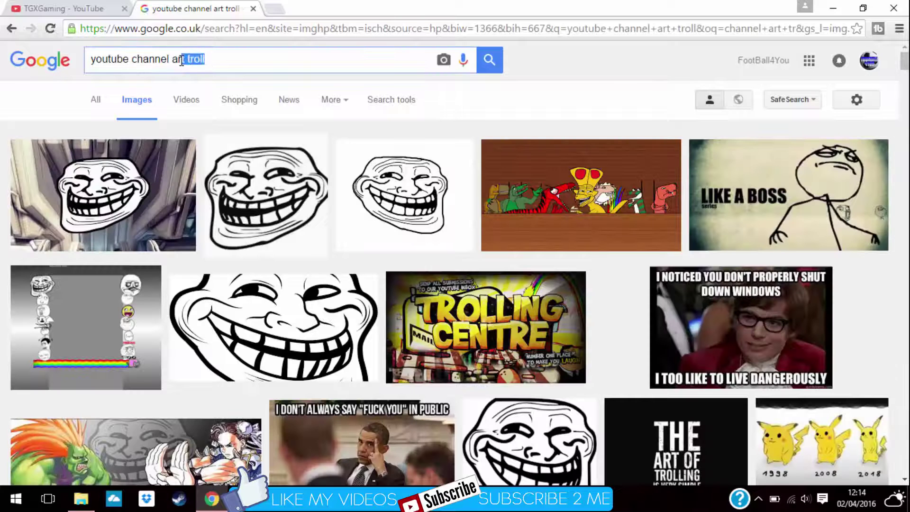
key(BackSpace)
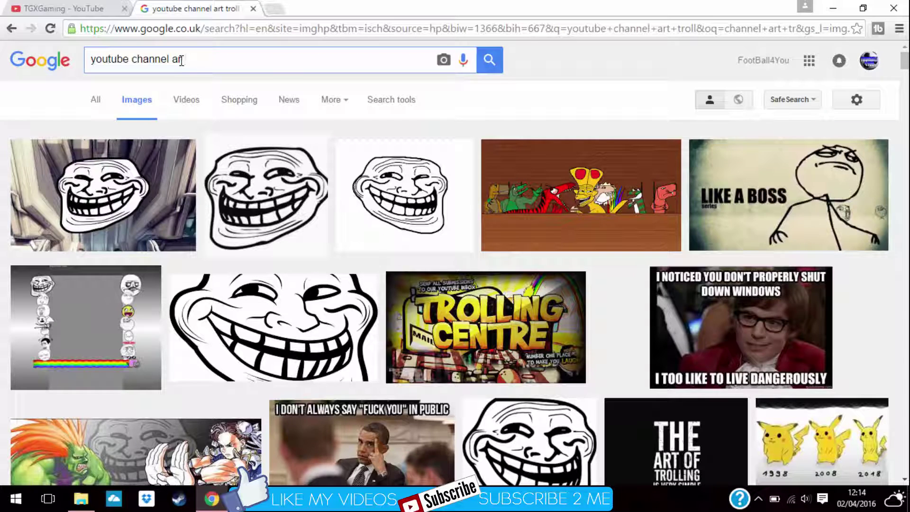
text(t template)
key(Return)
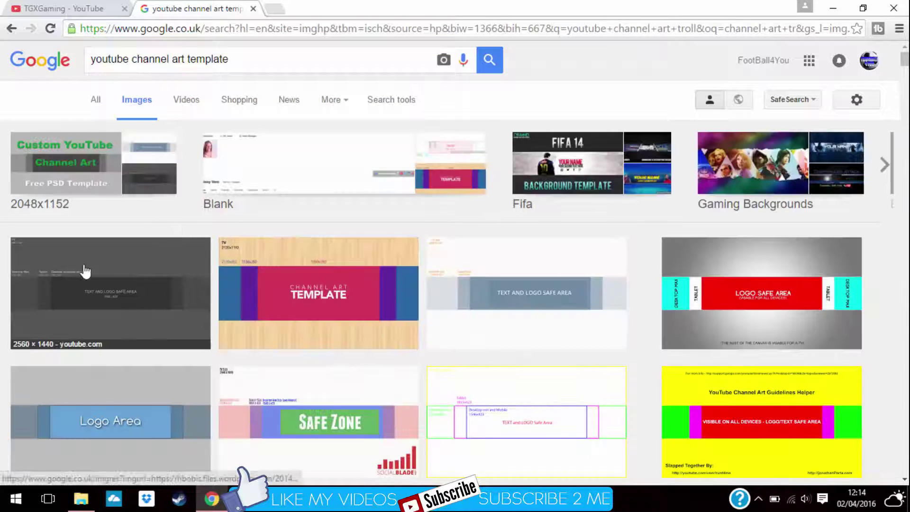
Save the first template result to Pictures as channel-art-template-fireworks.png
click(85, 271)
right_click(396, 320)
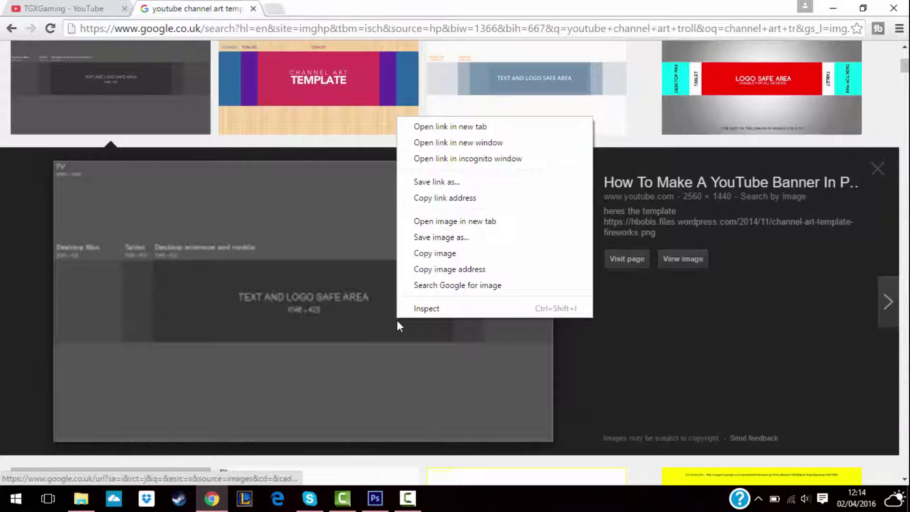
click(343, 274)
click(382, 9)
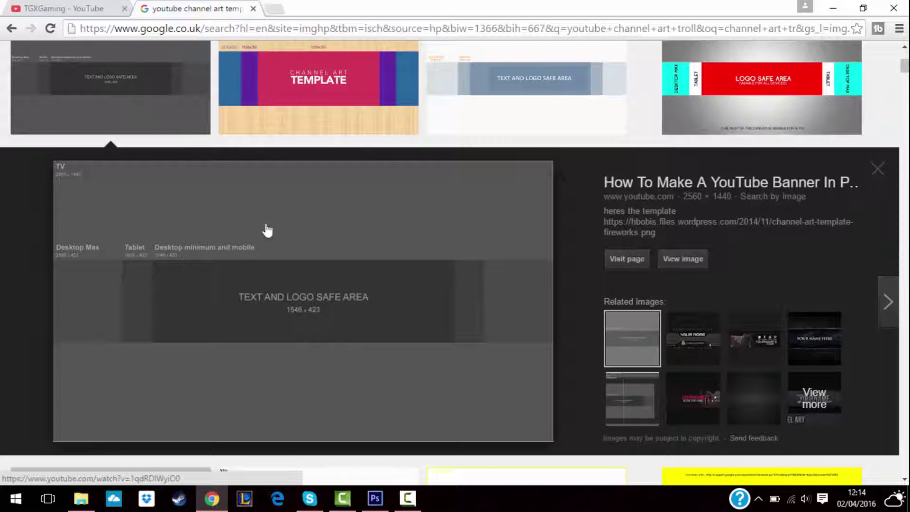
right_click(187, 331)
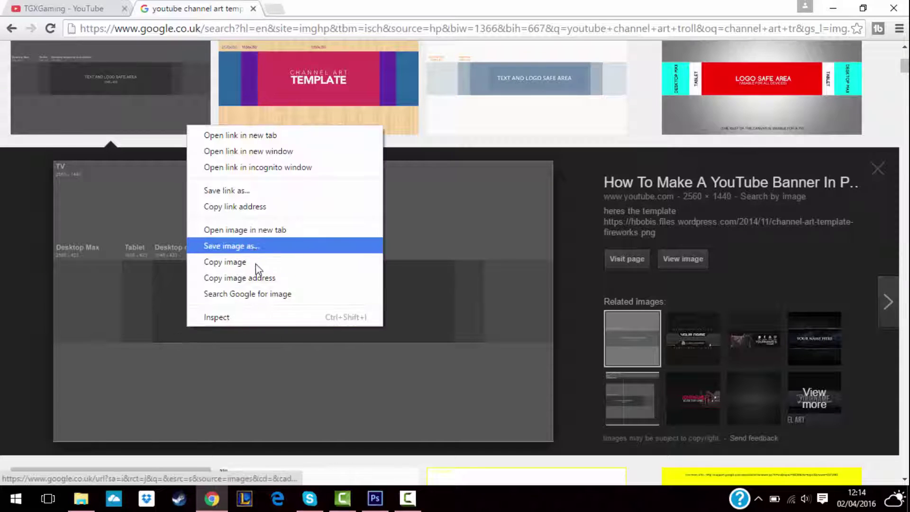
click(261, 246)
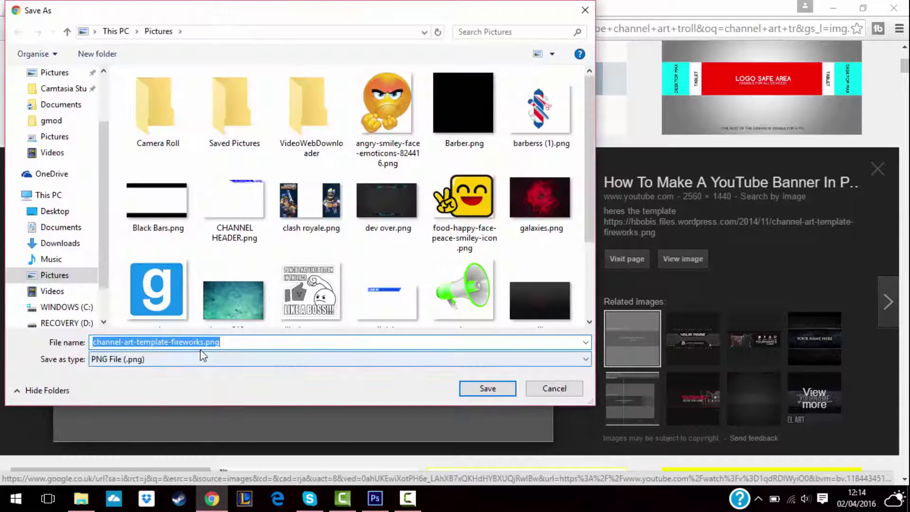
click(484, 387)
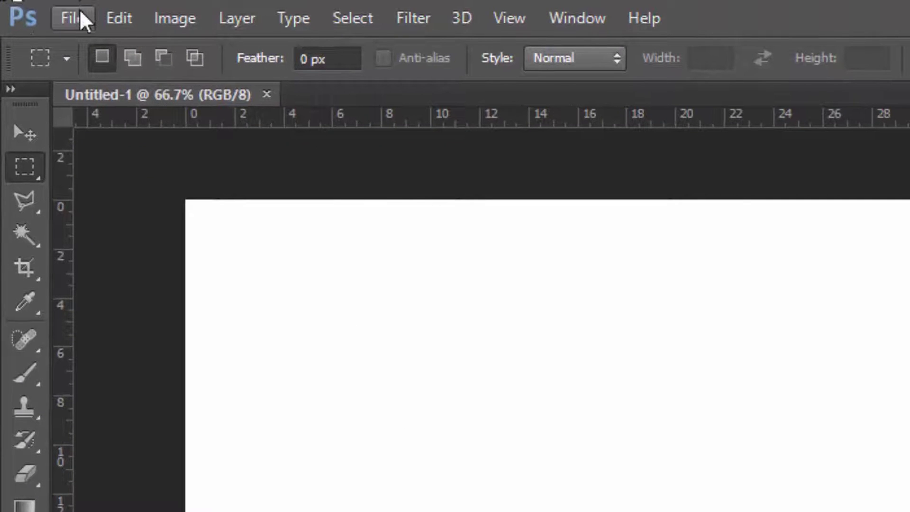
Place channel-art-template-fireworks.png as a full-canvas layer, accepting the Fireworks warning
click(79, 14)
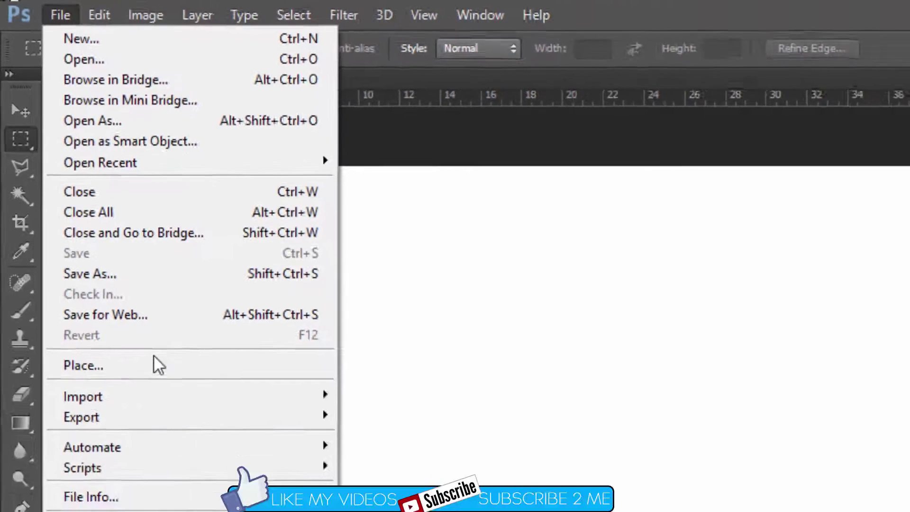
click(188, 443)
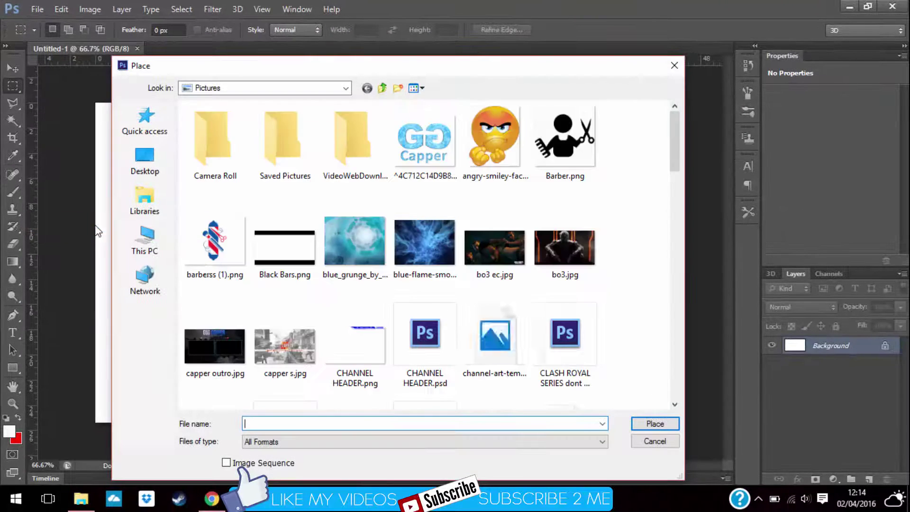
scroll(426, 285, down, 2)
click(506, 201)
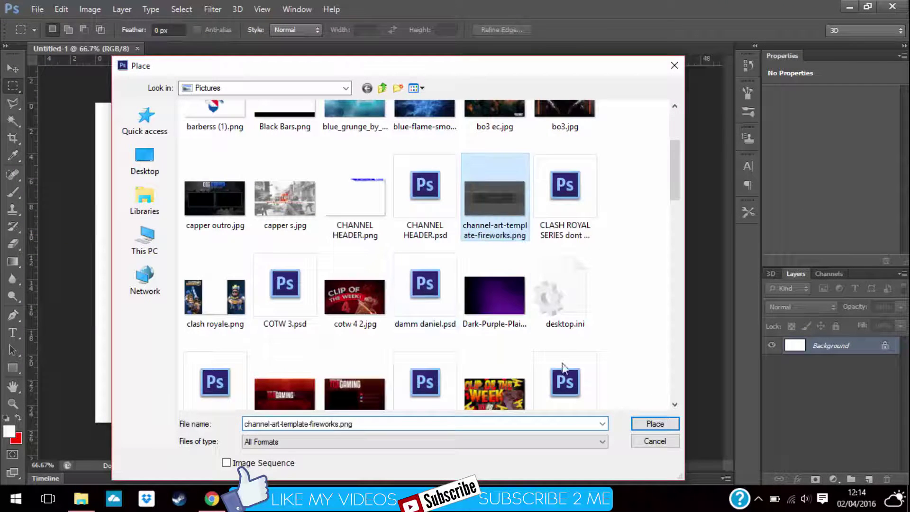
click(657, 424)
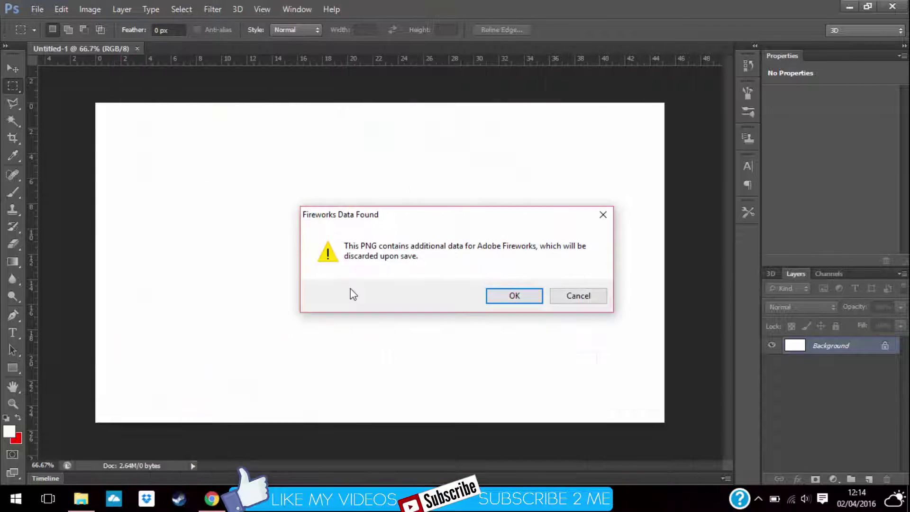
click(519, 300)
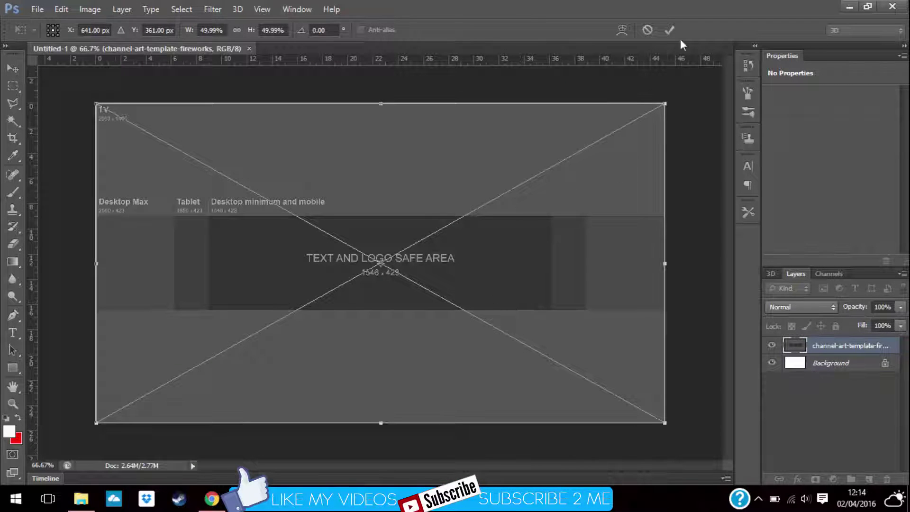
click(670, 29)
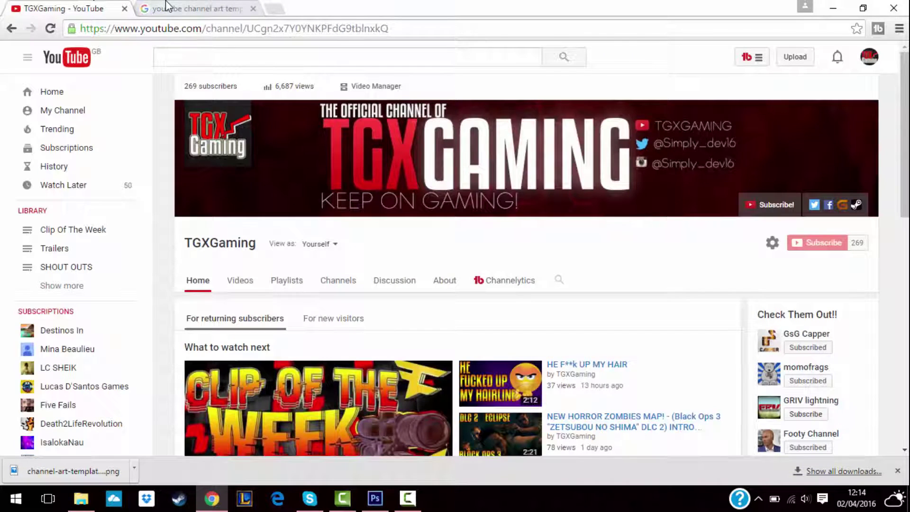
Bring Chrome back to the Google Images results tab
click(192, 8)
click(375, 498)
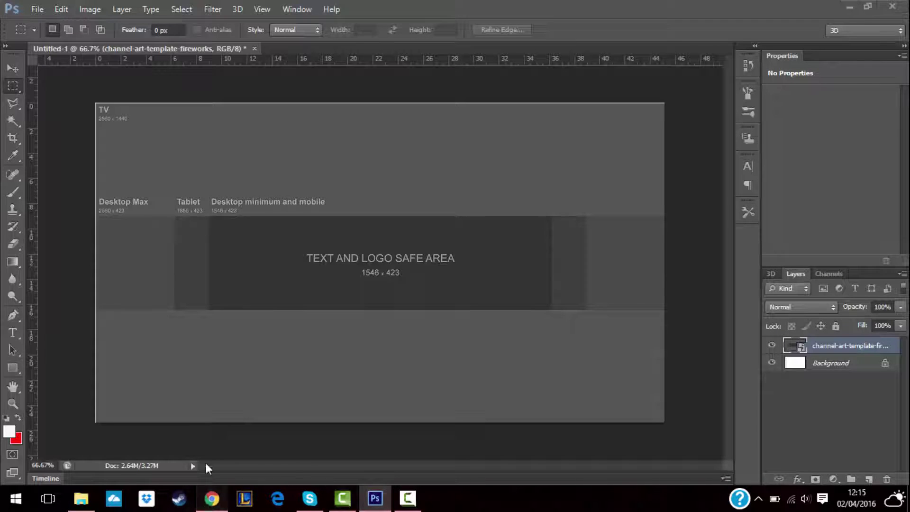
right_click(212, 498)
click(212, 498)
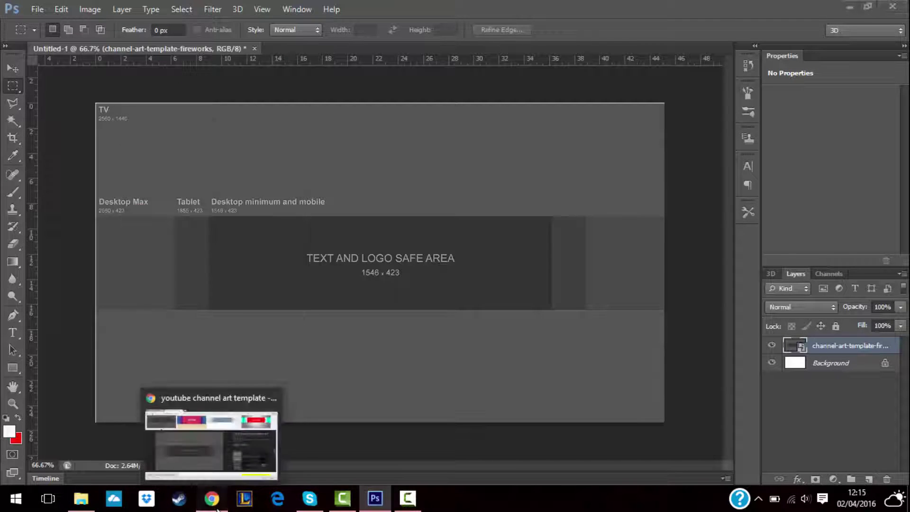
click(213, 436)
click(106, 7)
click(190, 8)
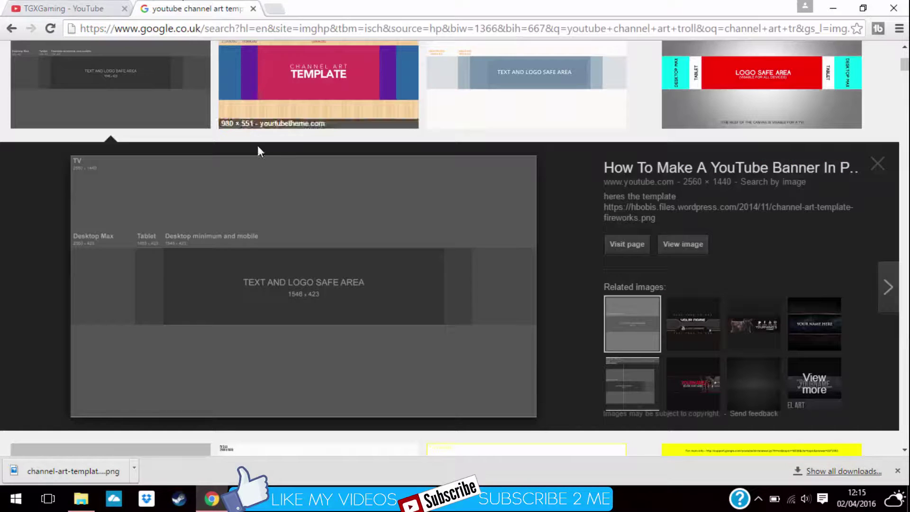
scroll(257, 145, up, 3)
Replace the query with 'purple background' and search
drag(172, 59, 260, 85)
key(BackSpace)
key(BackSpace)
key(BackSpace)
key(BackSpace)
key(BackSpace)
key(BackSpace)
key(BackSpace)
key(BackSpace)
key(BackSpace)
key(BackSpace)
key(BackSpace)
key(BackSpace)
key(BackSpace)
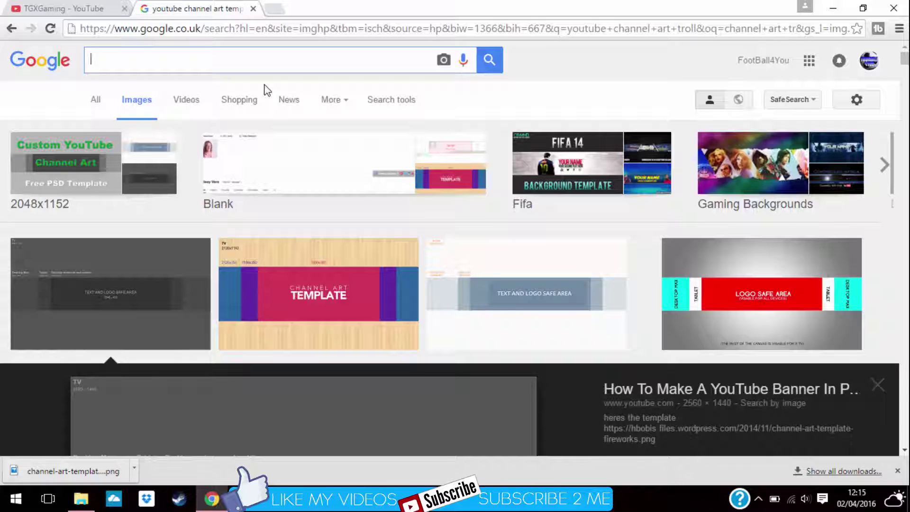
text(purple )
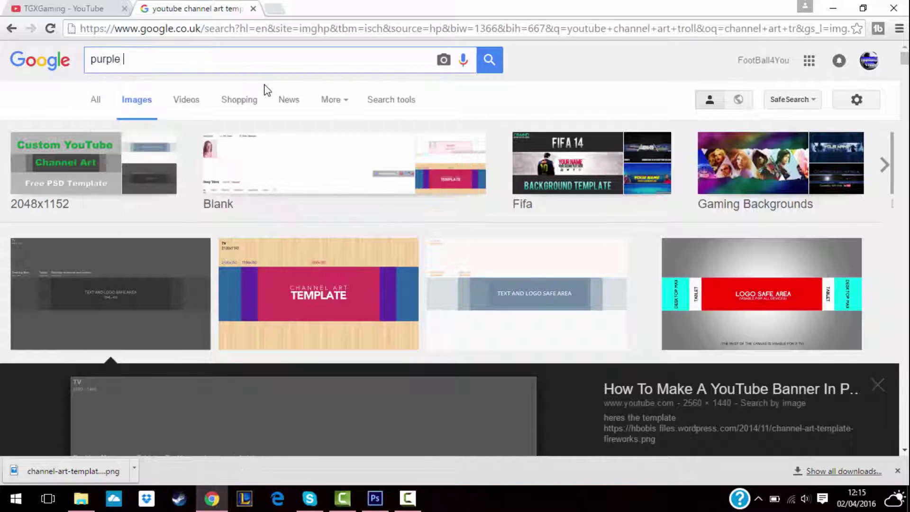
text(back)
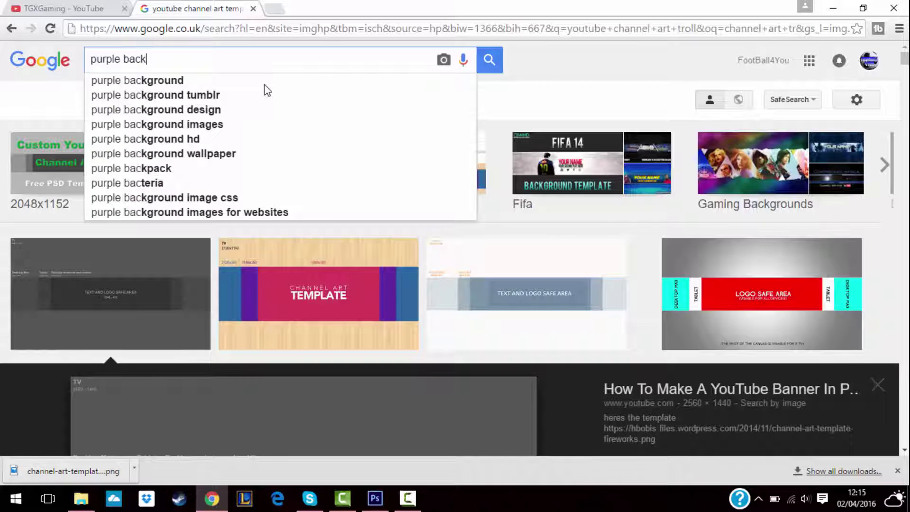
text(ground)
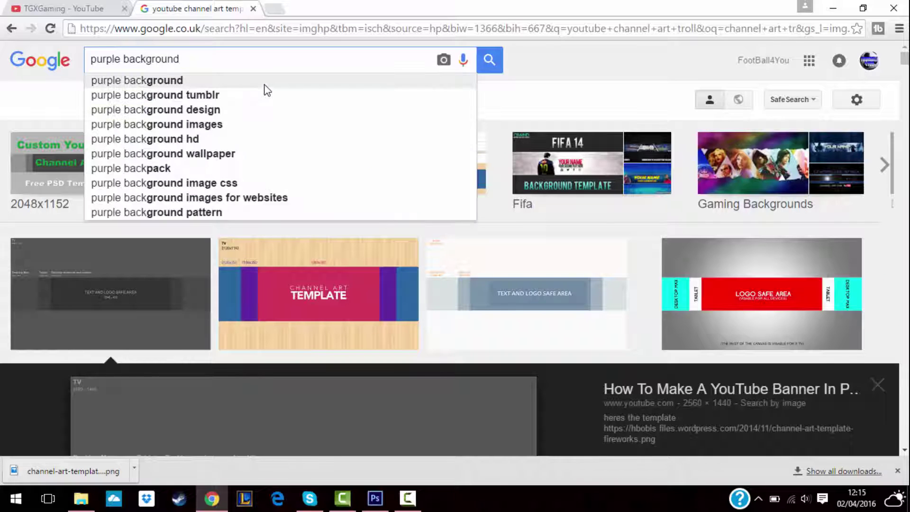
key(Return)
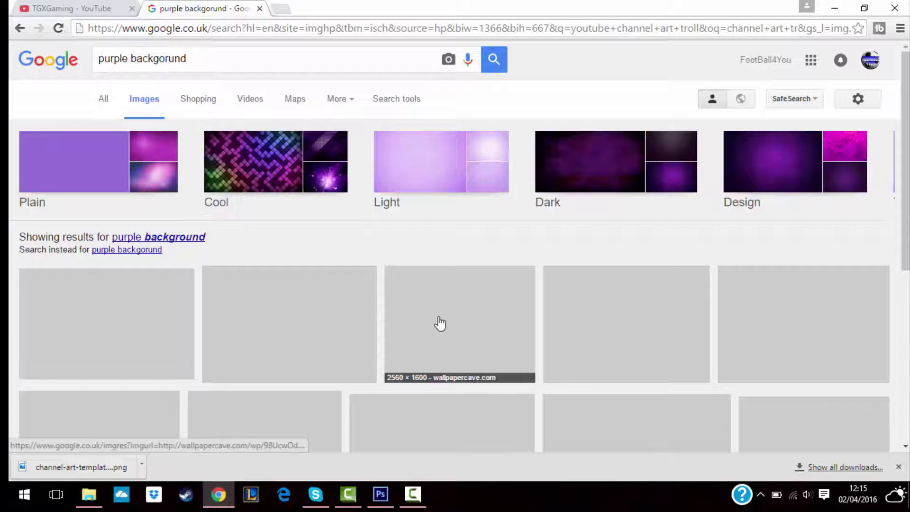
Preview the dark purple 2560 × 1600 wallpapercave wallpaper and bring up its image options
scroll(146, 268, down, 3)
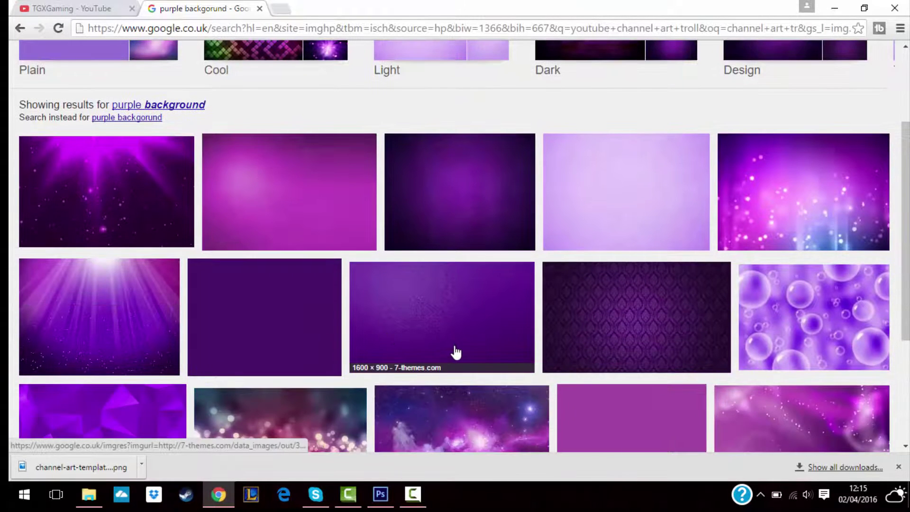
scroll(462, 341, down, 1)
click(495, 136)
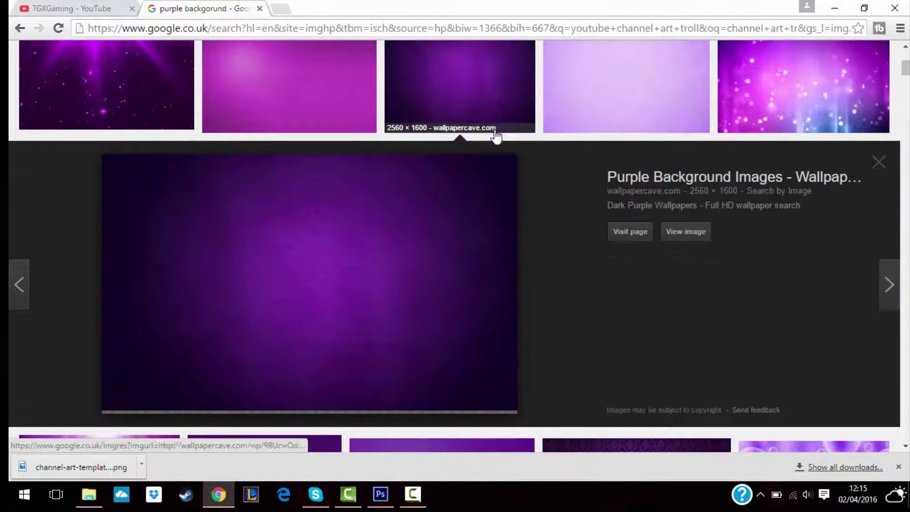
right_click(408, 302)
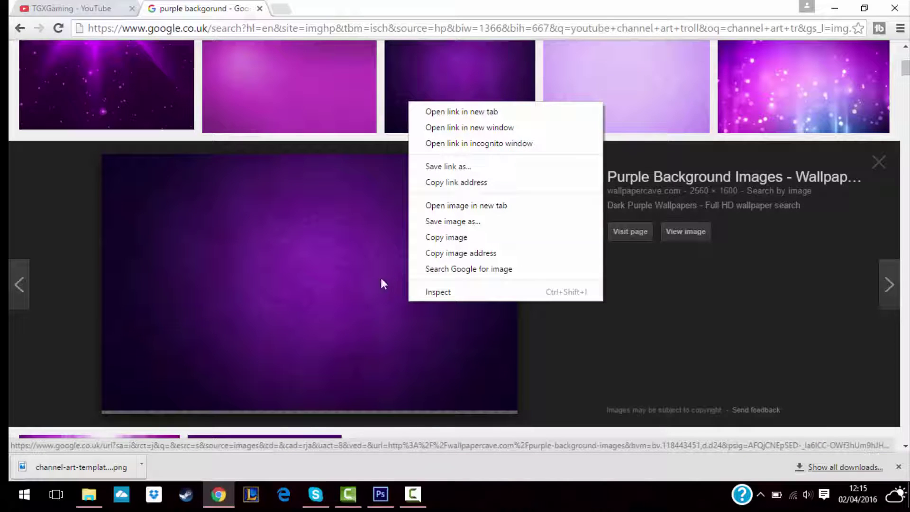
Place watercolor-grunge-000005-reflective-blue.jpg from Pictures into the document
click(89, 494)
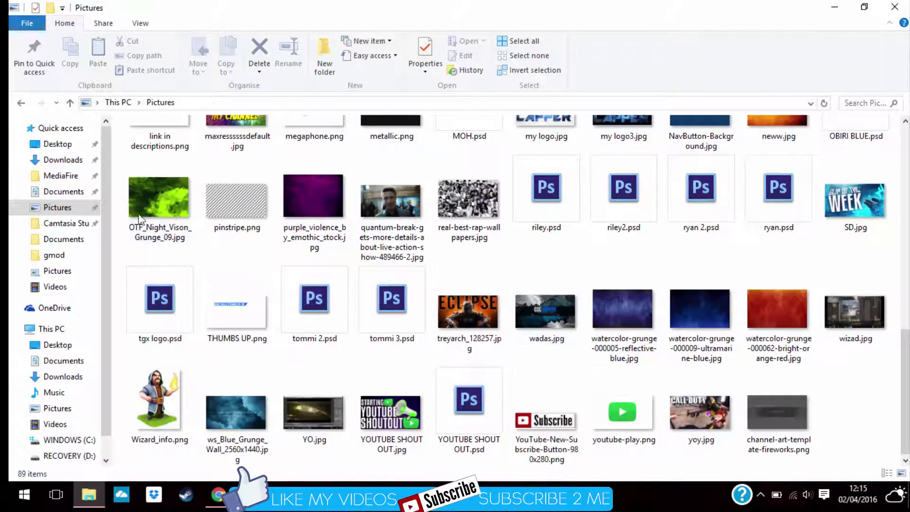
scroll(351, 443, up, 5)
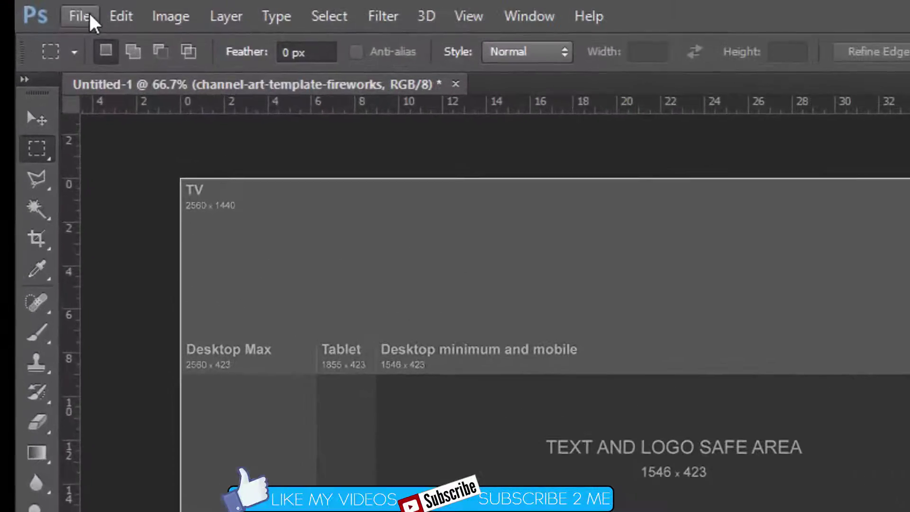
click(68, 12)
click(103, 391)
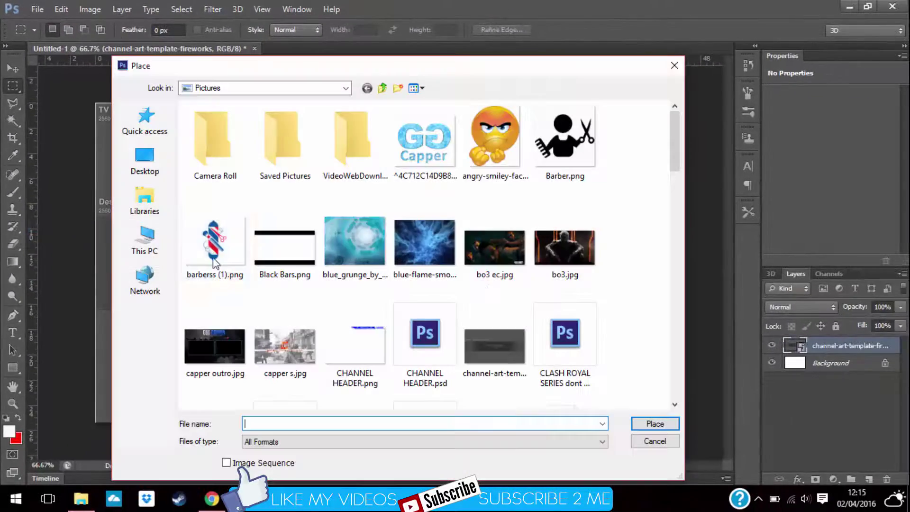
scroll(485, 283, down, 5)
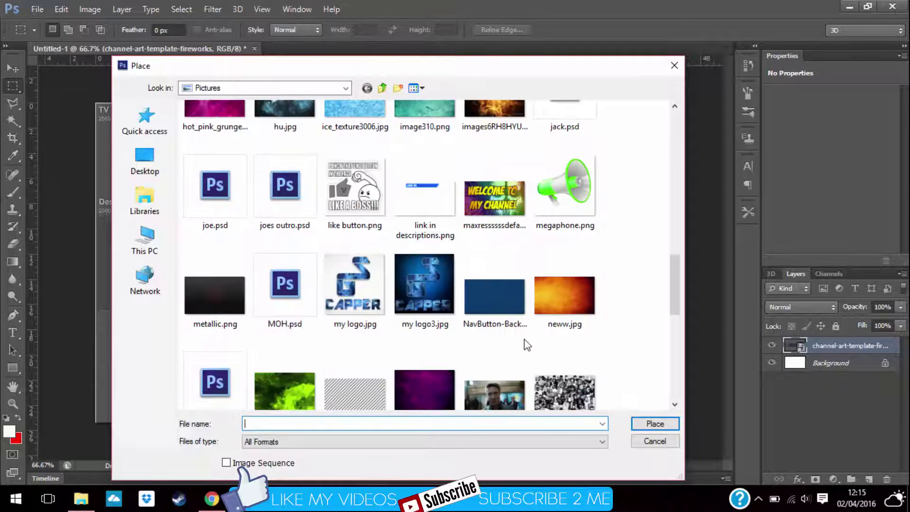
scroll(487, 298, up, 3)
scroll(487, 300, down, 15)
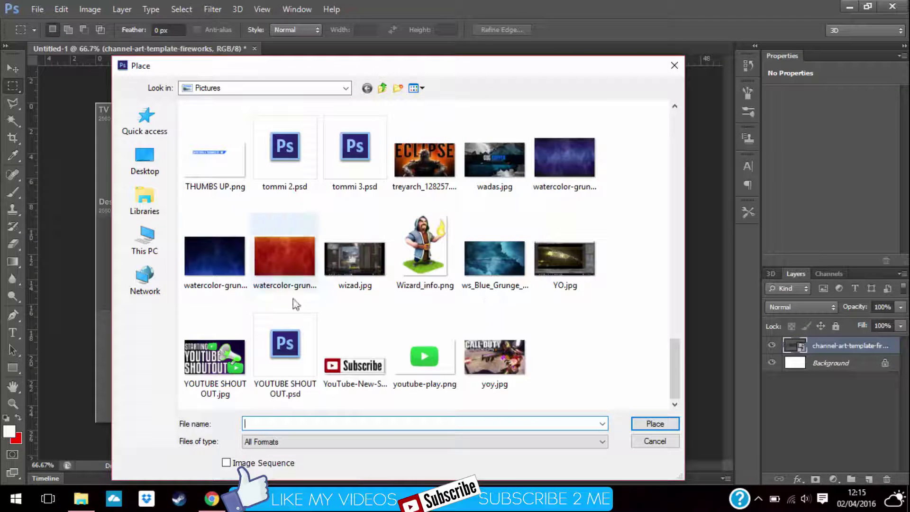
click(550, 155)
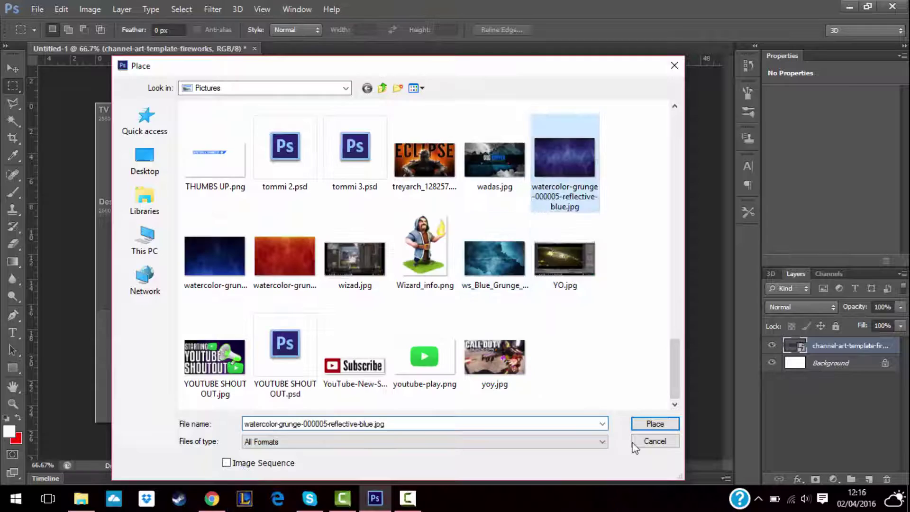
click(646, 426)
Stretch the grunge layer over the full canvas, commit it, and set opacity to 50%
drag(552, 290, 494, 264)
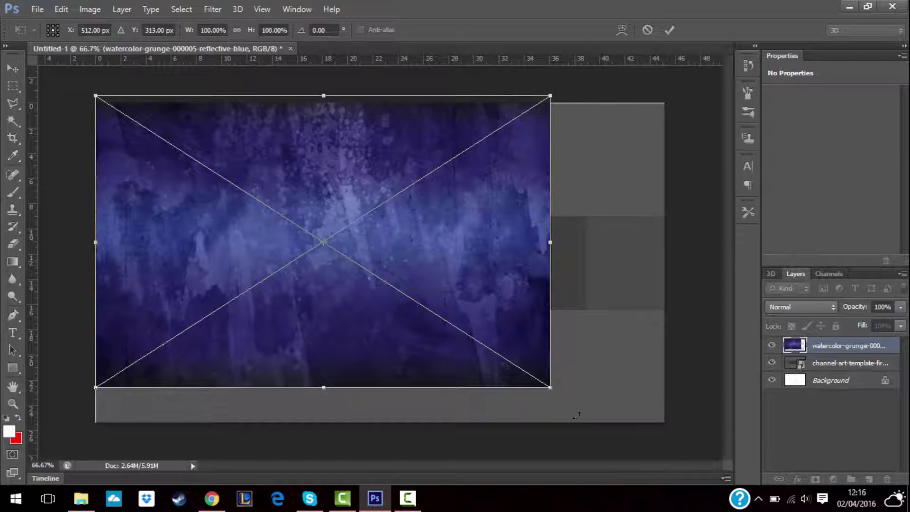
drag(551, 388, 671, 452)
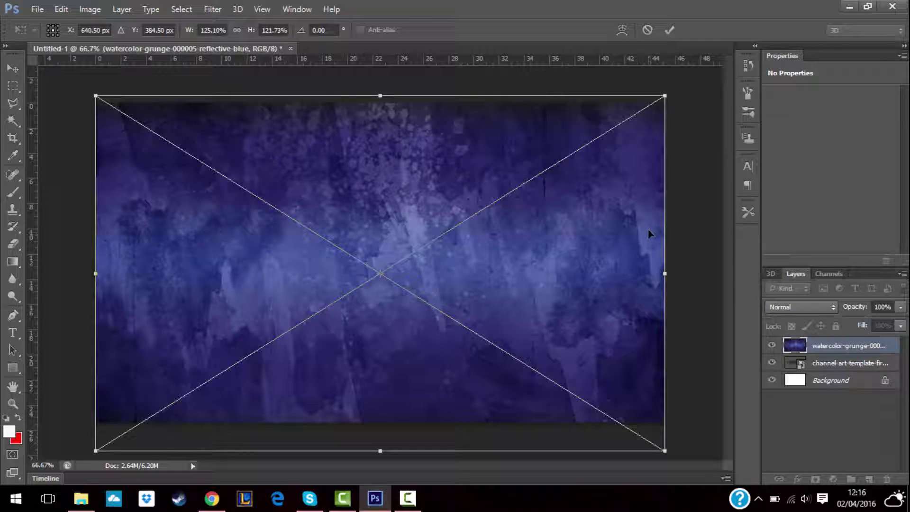
click(670, 31)
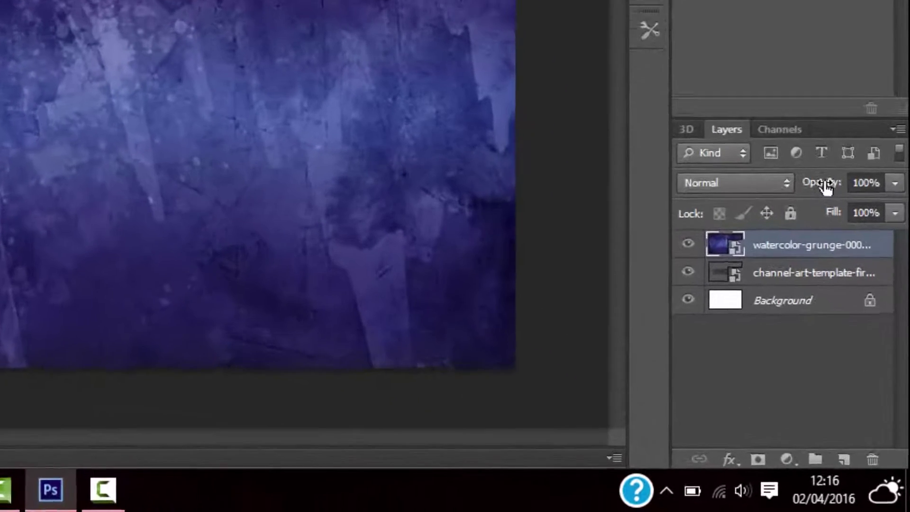
drag(858, 309, 844, 316)
drag(797, 179, 668, 183)
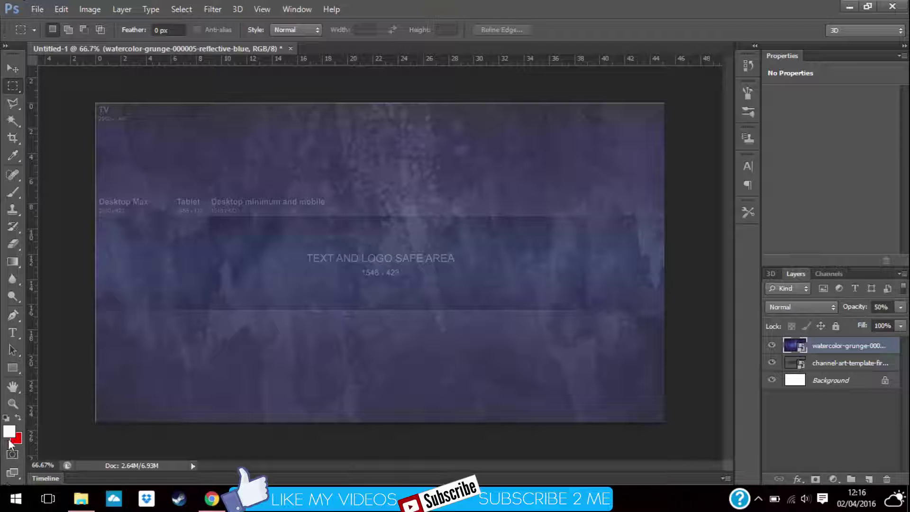
Type 'THE OFFICIAL CHANNEL OF' on the canvas and shrink the line
click(12, 336)
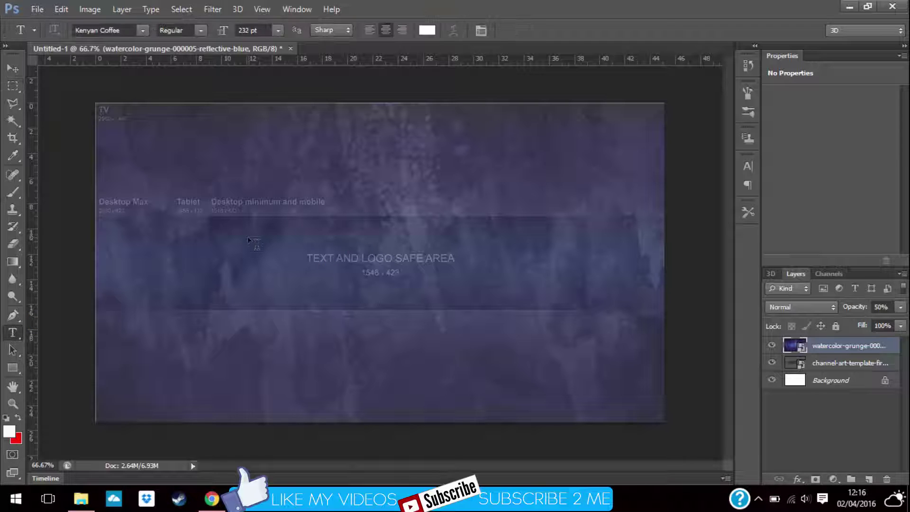
click(221, 235)
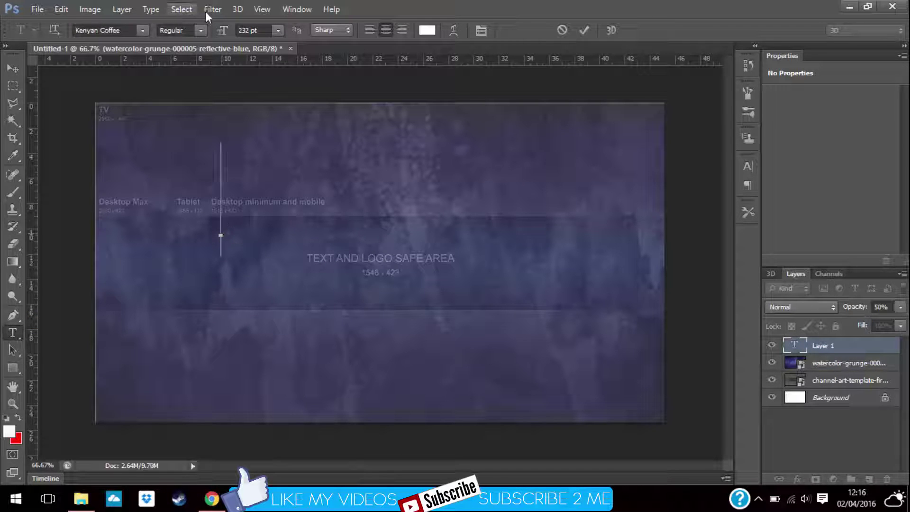
drag(226, 30, 192, 40)
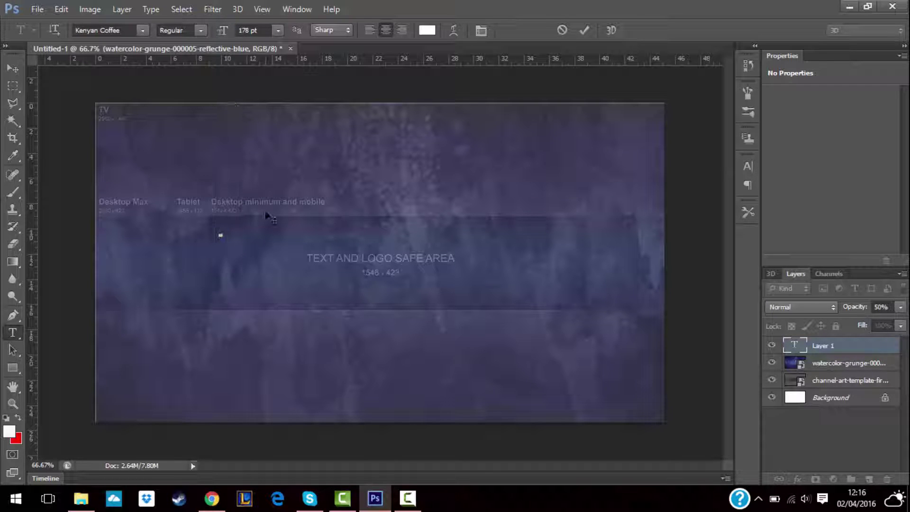
text(T)
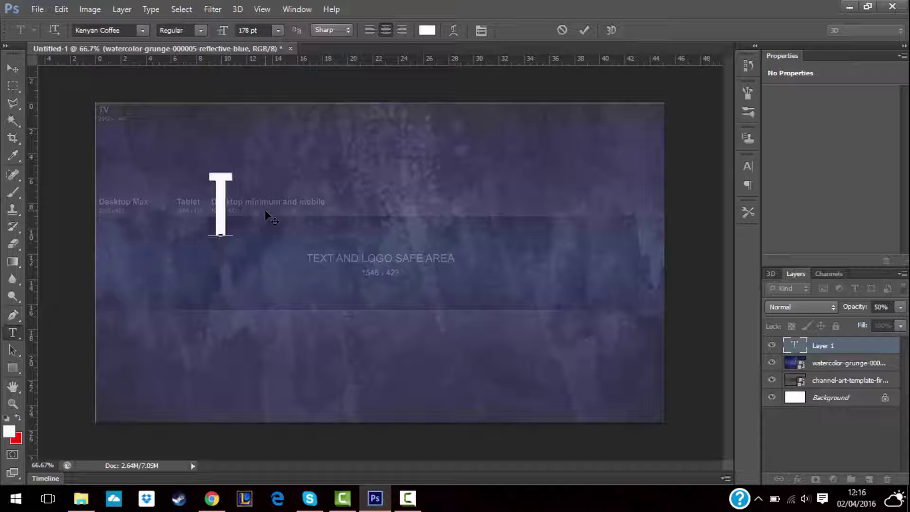
text(HE O)
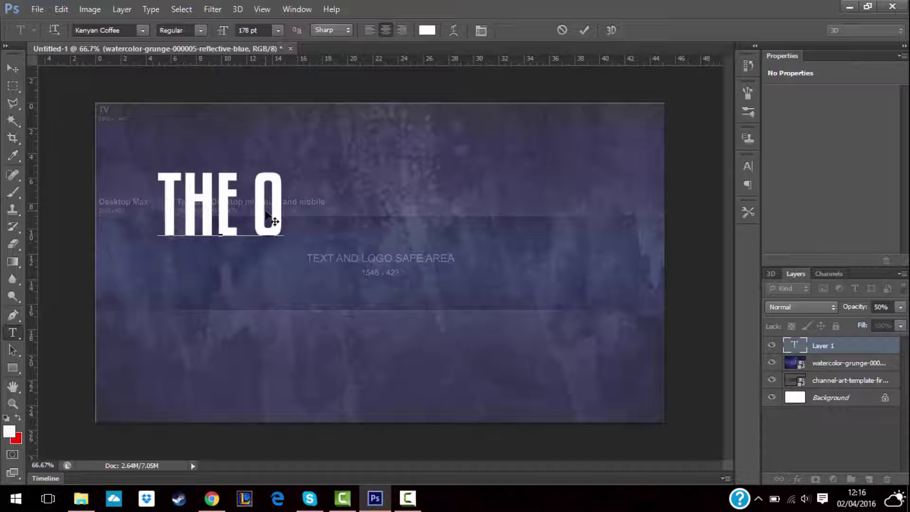
text(FFIC)
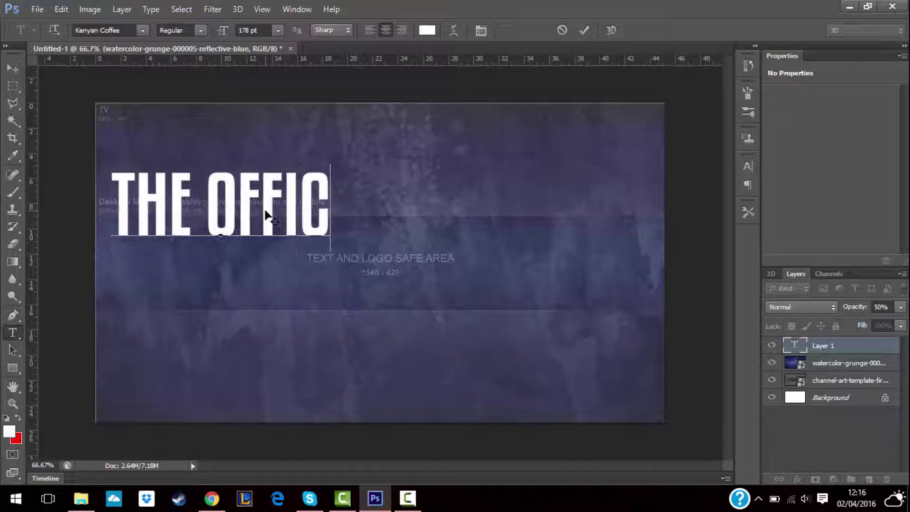
text(IAL)
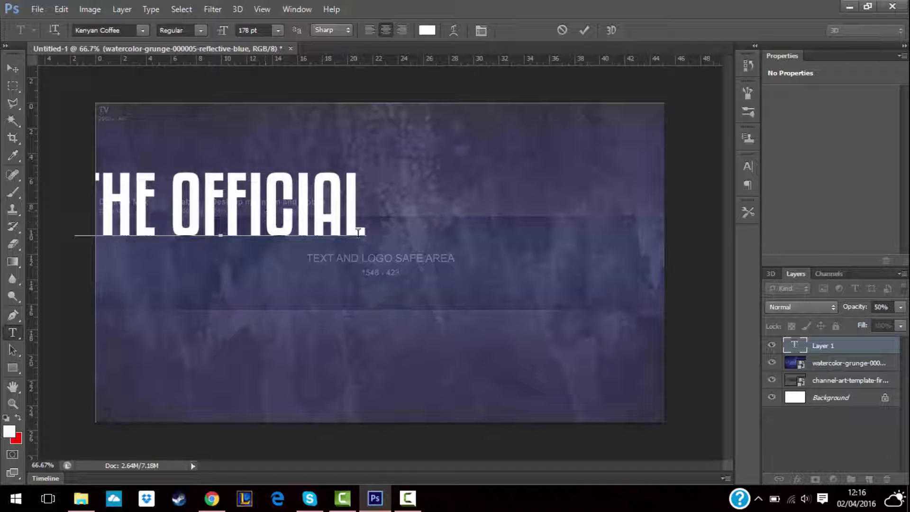
text( CHAN)
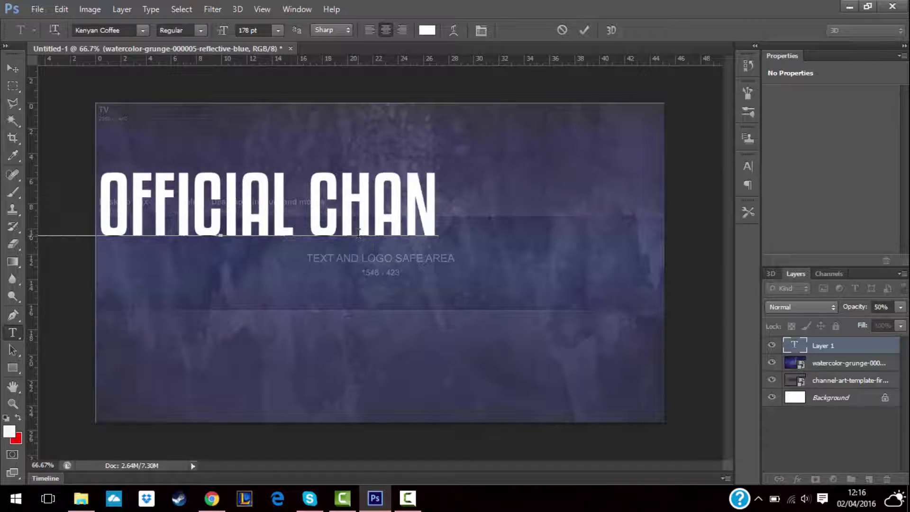
text(NEL)
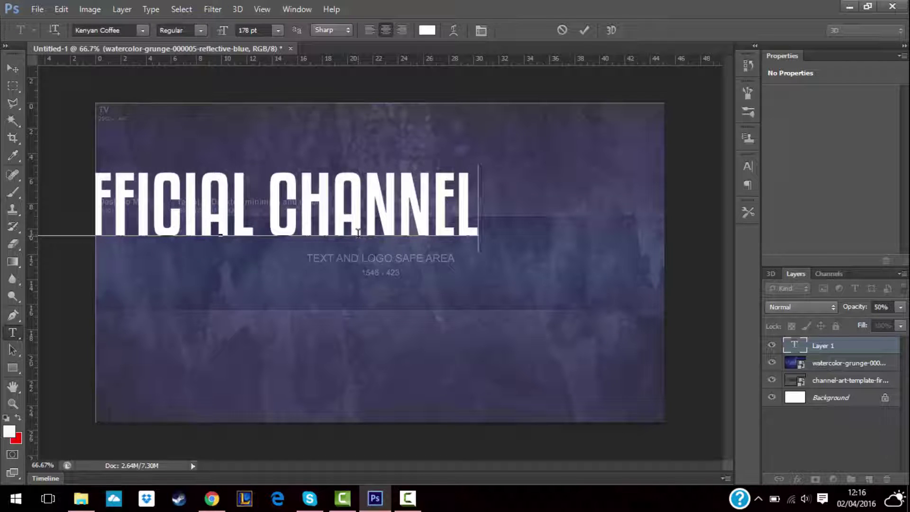
text( OF)
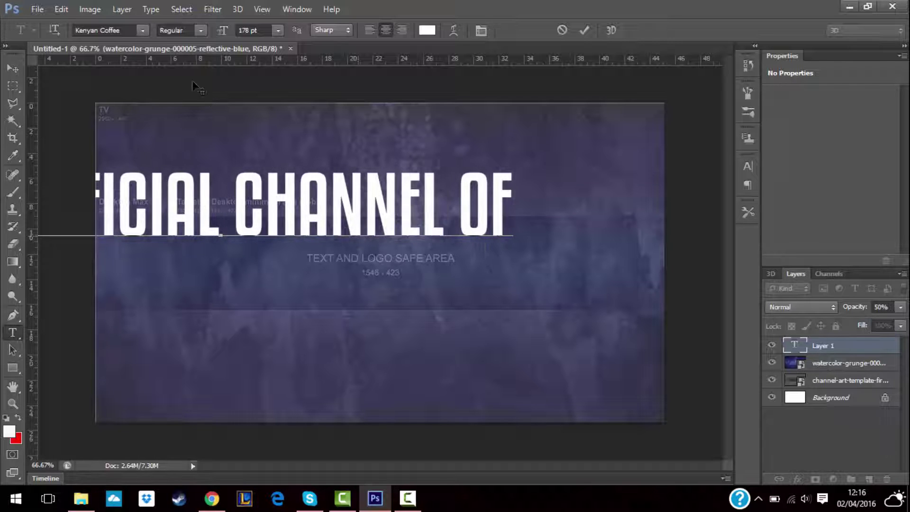
drag(490, 199, 71, 204)
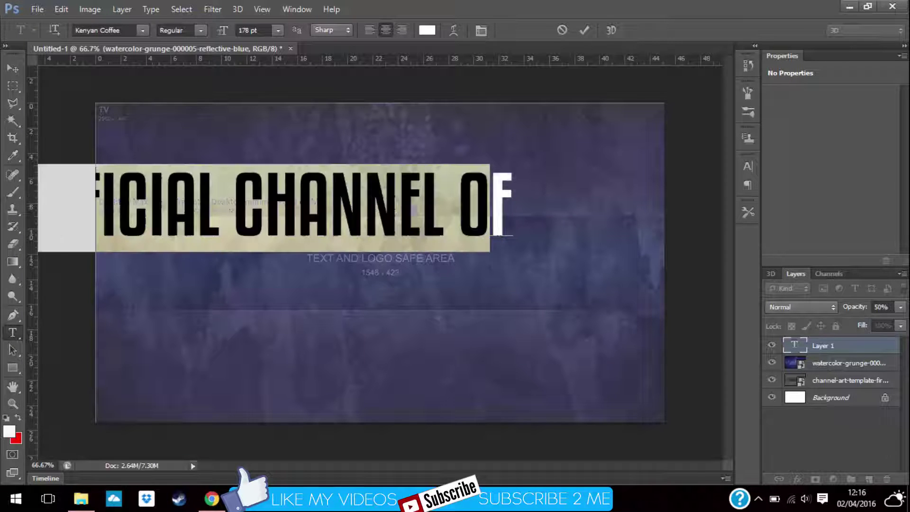
drag(509, 200, 71, 204)
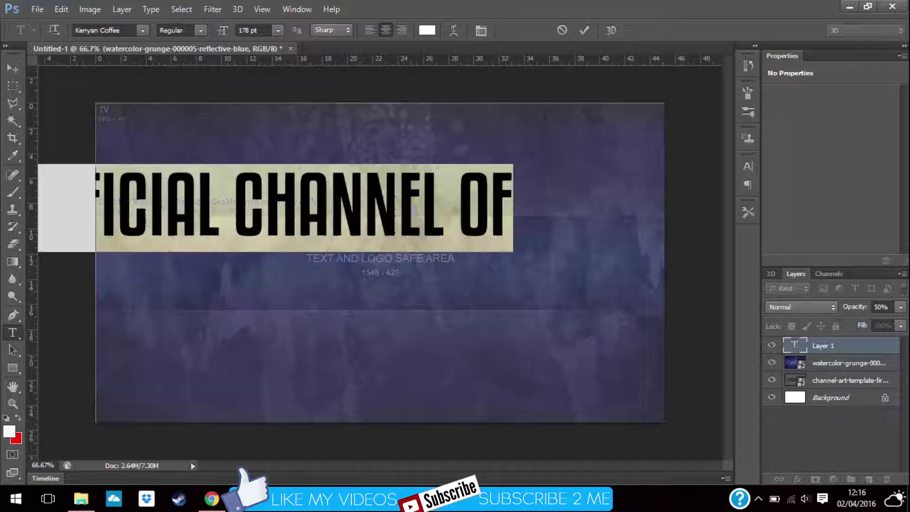
drag(227, 32, 168, 160)
Set THE to 28 pt, then the whole line to 37 pt, and commit
click(218, 231)
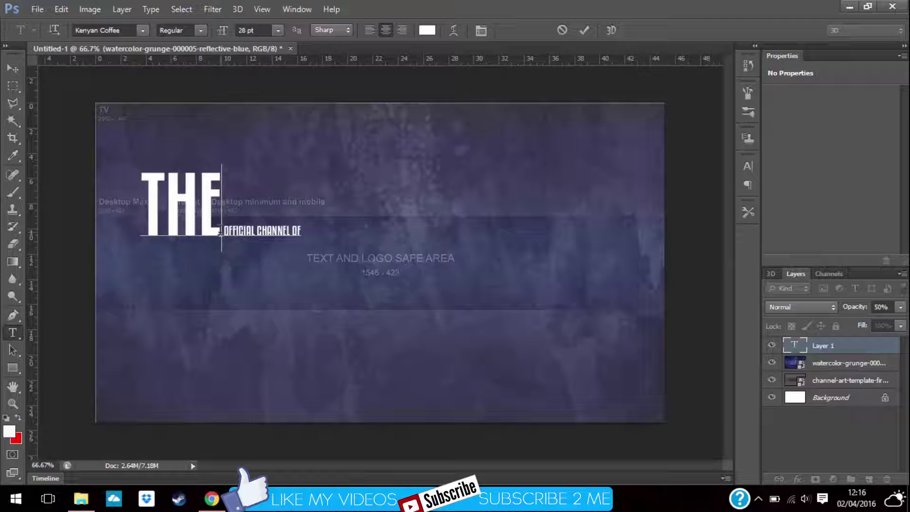
double_click(185, 230)
click(257, 31)
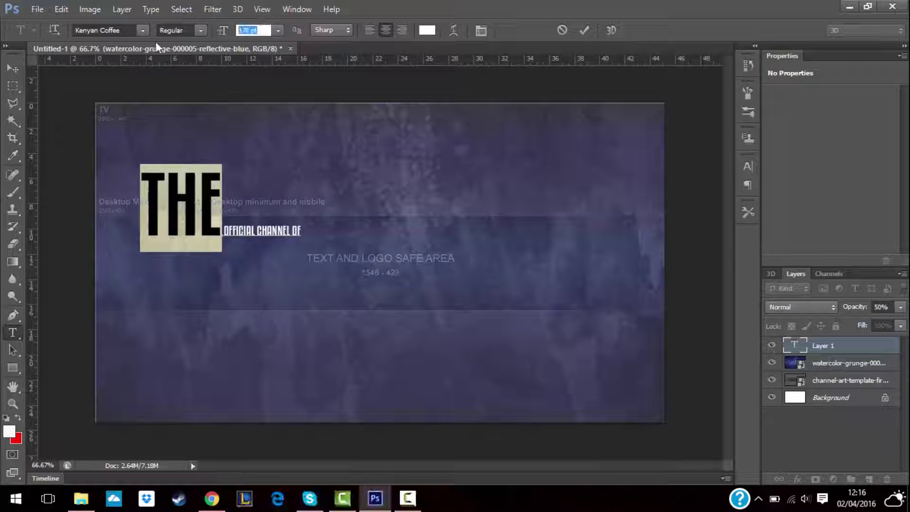
text(28)
key(Return)
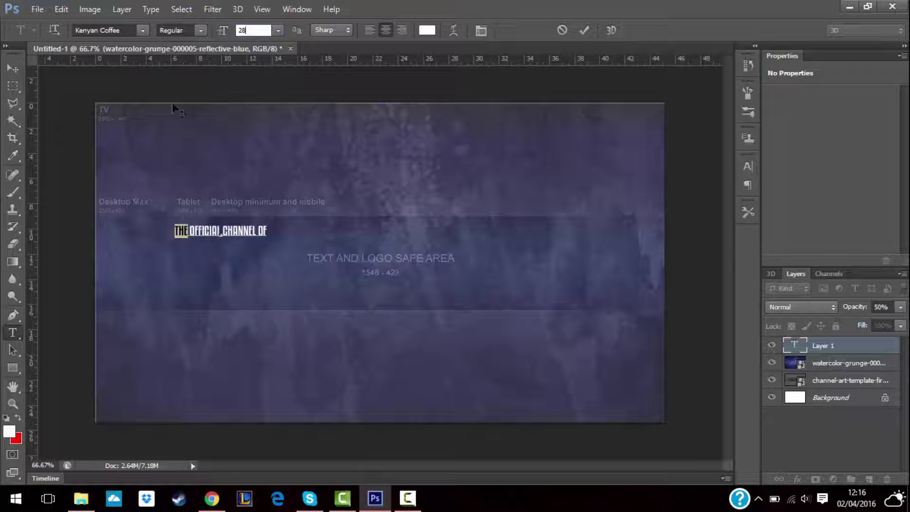
click(233, 231)
drag(268, 231, 174, 231)
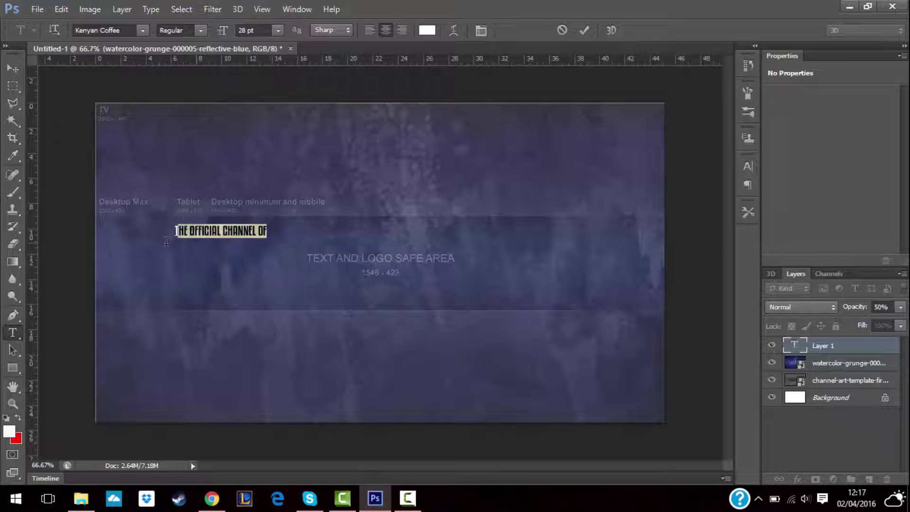
drag(222, 32, 235, 31)
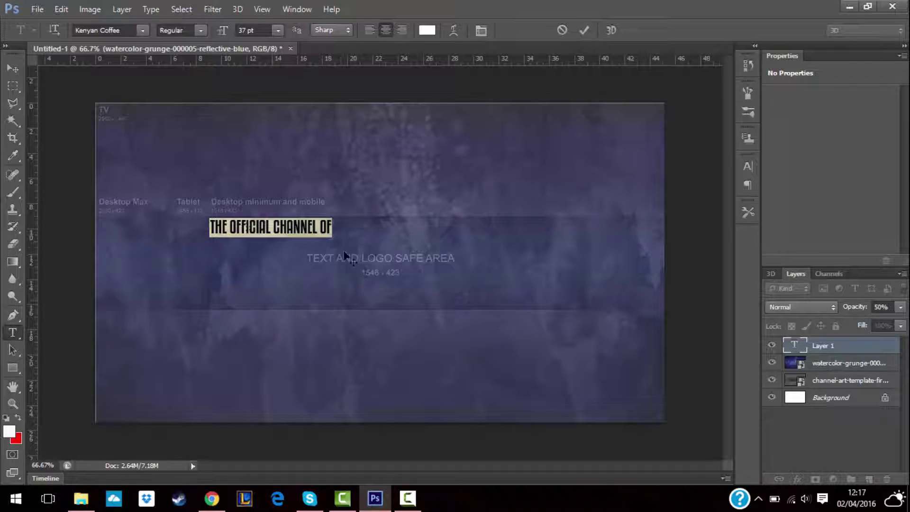
click(587, 31)
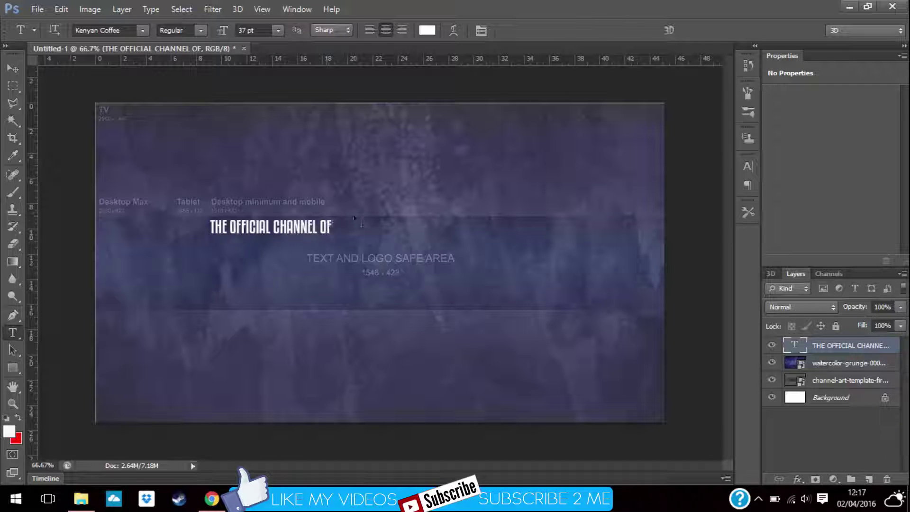
Type the title 'TGXGAMING' below the heading, correcting earlier typos
click(220, 282)
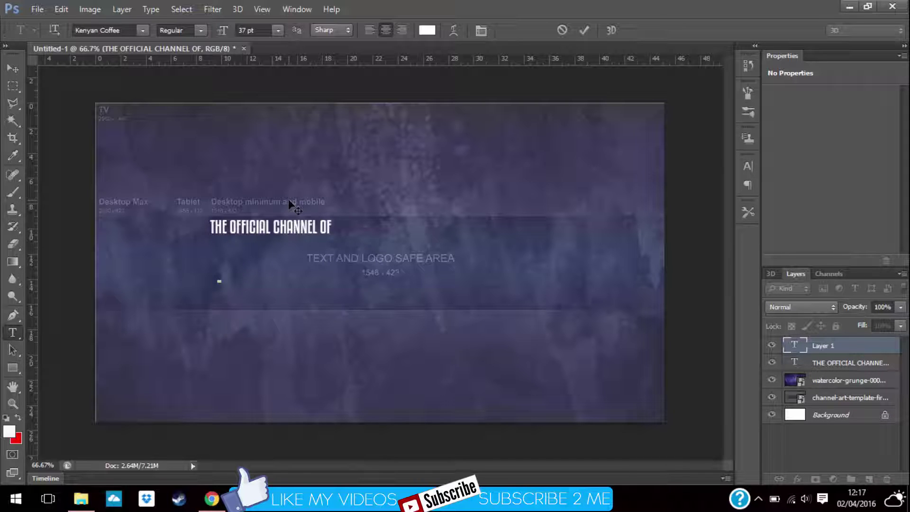
text(TOUT)
key(BackSpace)
key(BackSpace)
key(BackSpace)
key(BackSpace)
text(YOUTUBE)
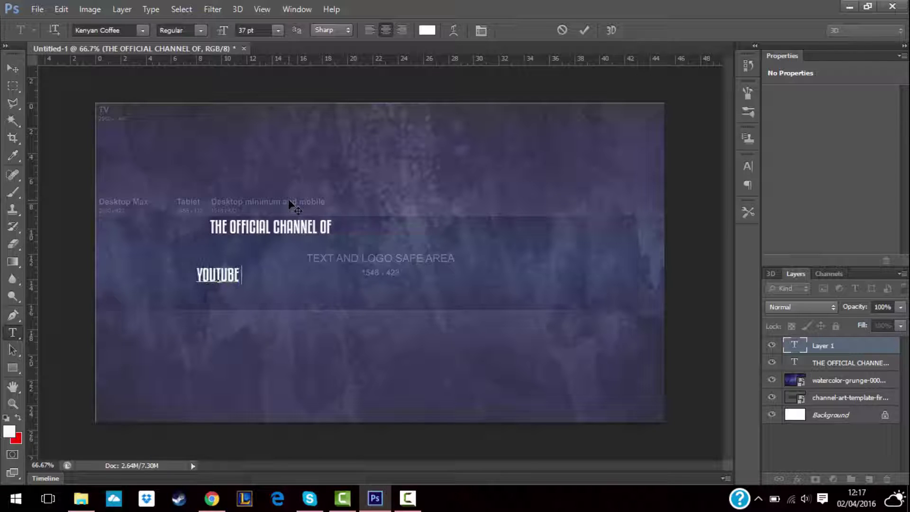
text( T)
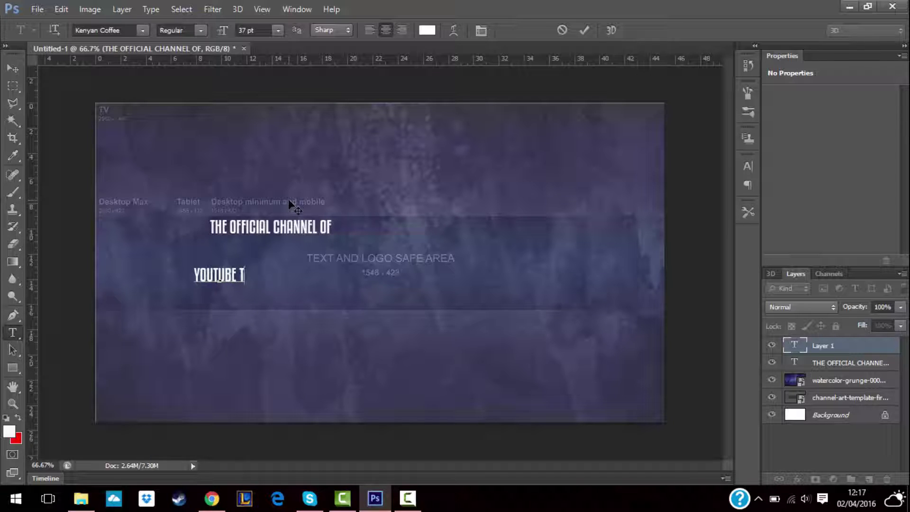
drag(244, 275, 224, 274)
key(ctrl+a)
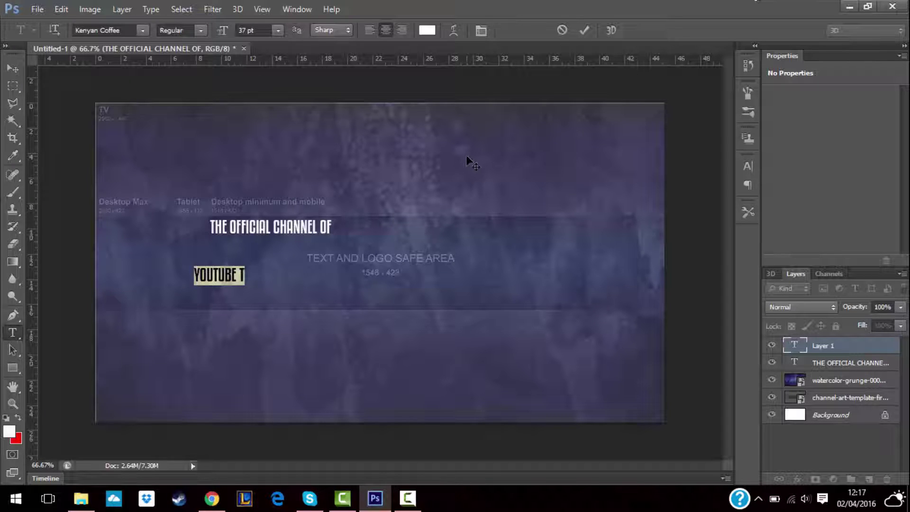
key(BackSpace)
text(TGXGAMING)
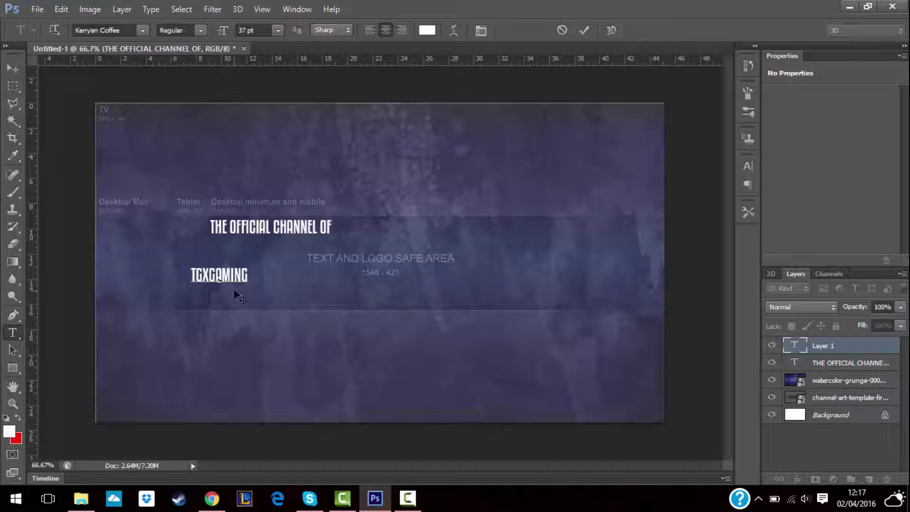
Enlarge TGXGAMING to 123 pt, nudge it into place, and commit
key(ctrl+a)
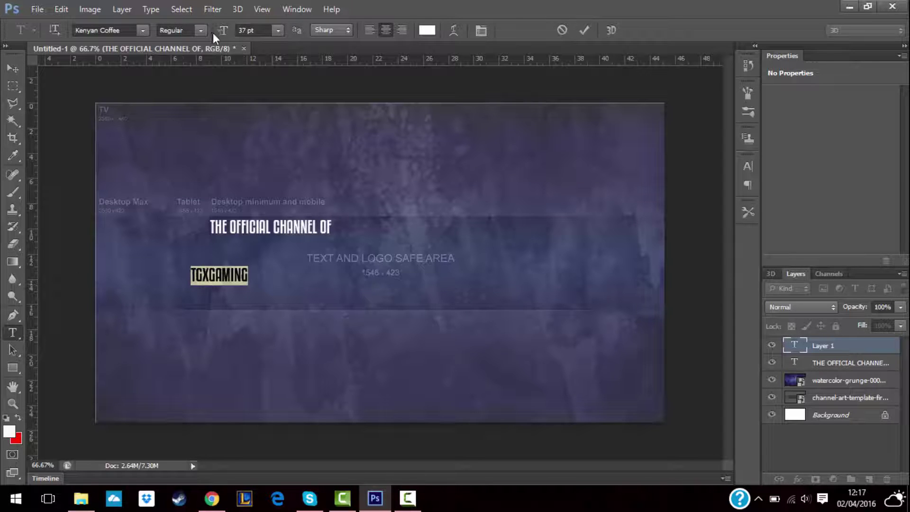
drag(220, 31, 265, 49)
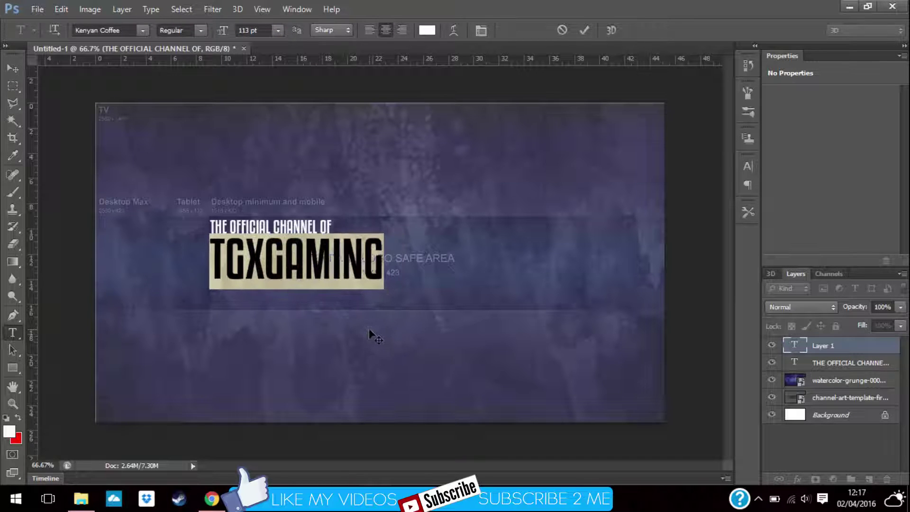
drag(368, 328, 367, 326)
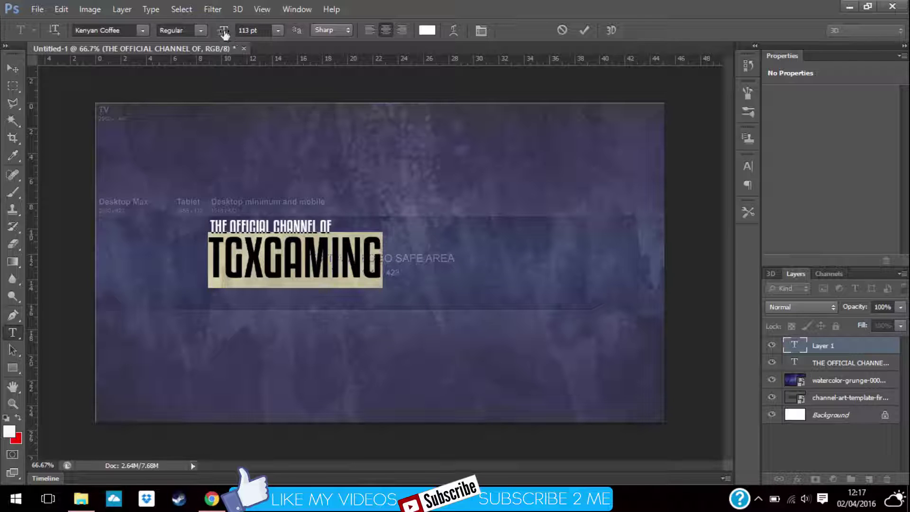
drag(225, 33, 233, 33)
click(290, 261)
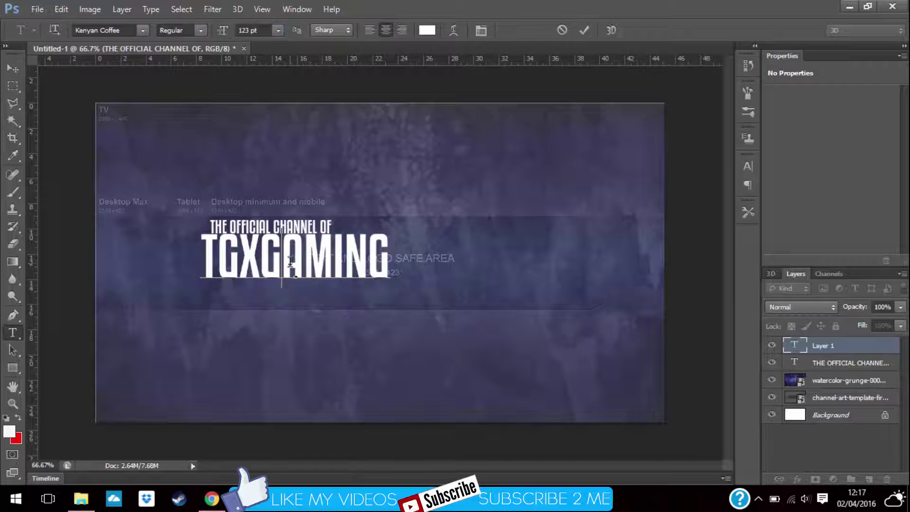
double_click(291, 273)
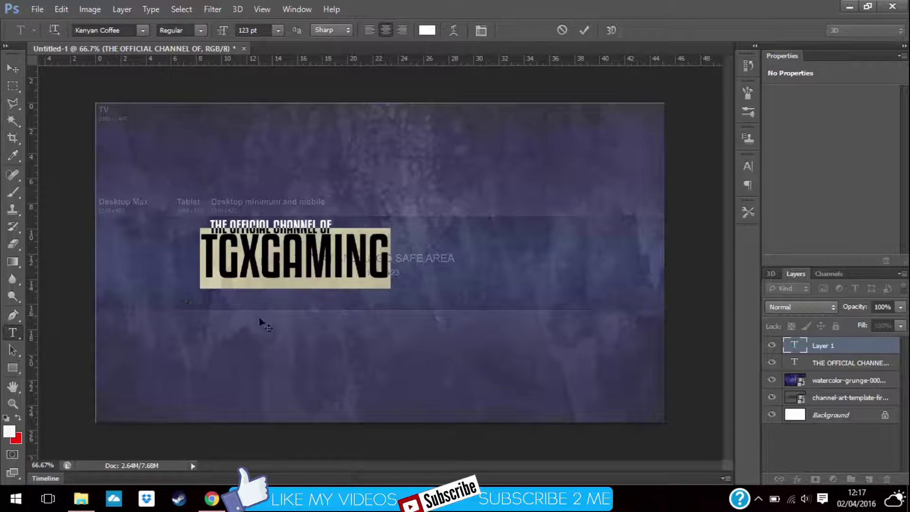
click(313, 261)
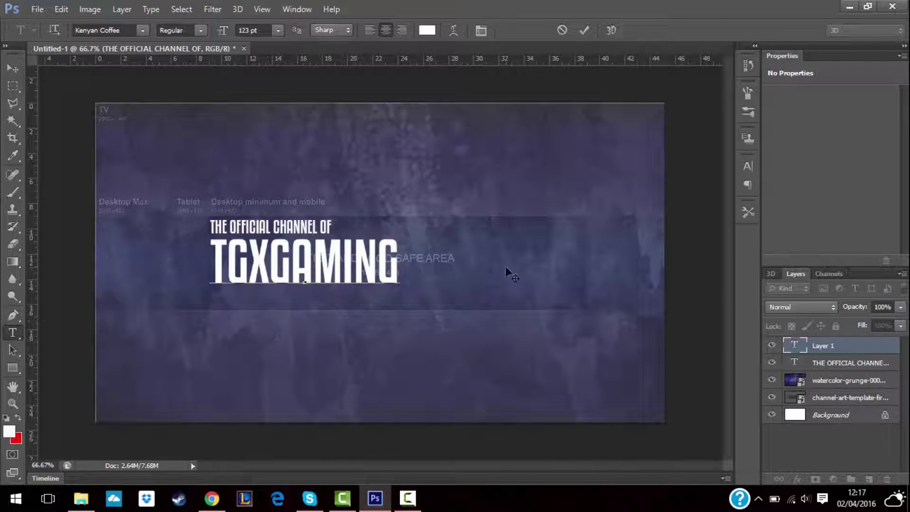
click(585, 30)
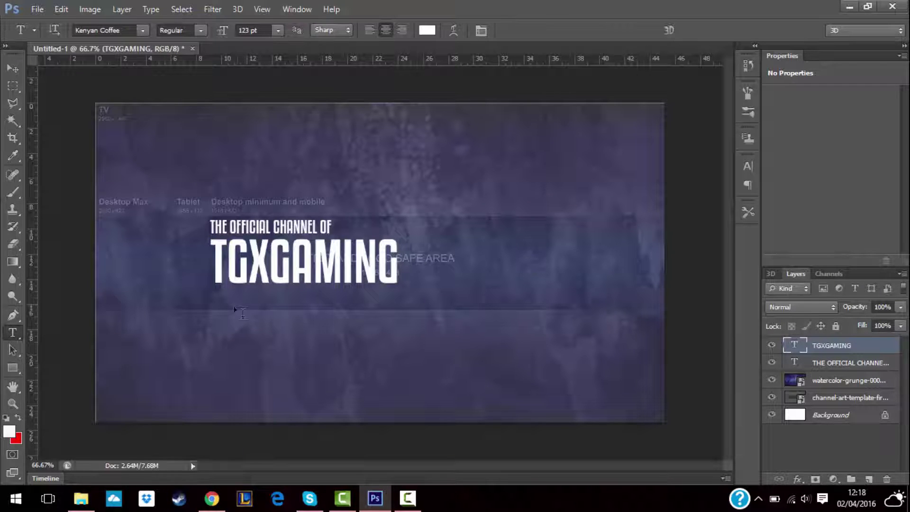
click(222, 301)
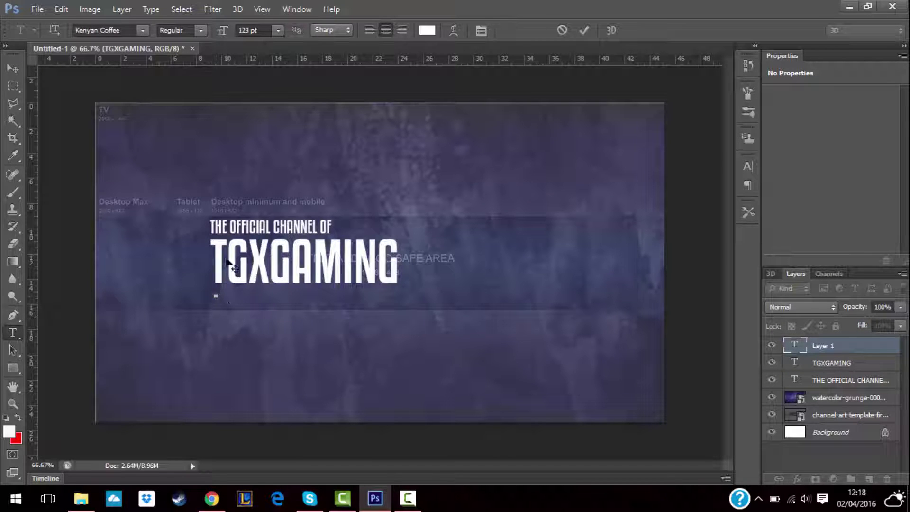
Type the tagline 'KEEP ON GAMING' and move it under the title
text(KEFY)
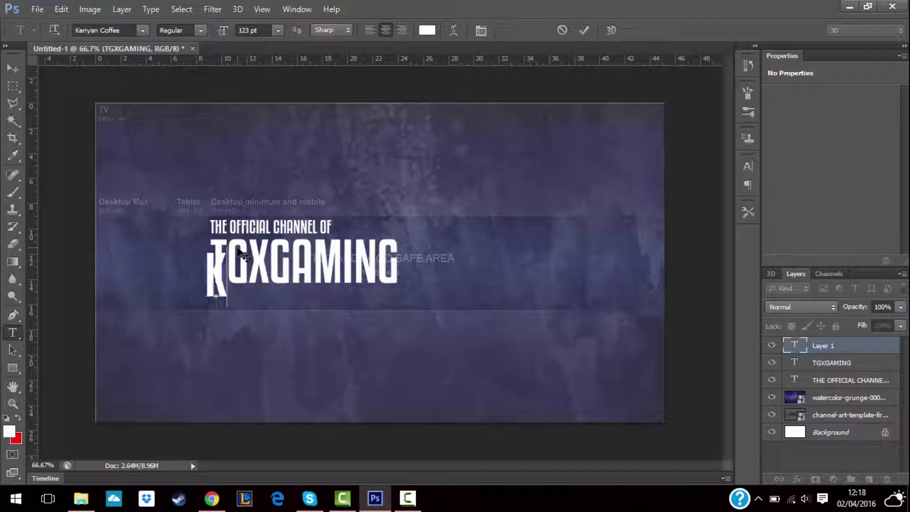
key(BackSpace)
key(BackSpace)
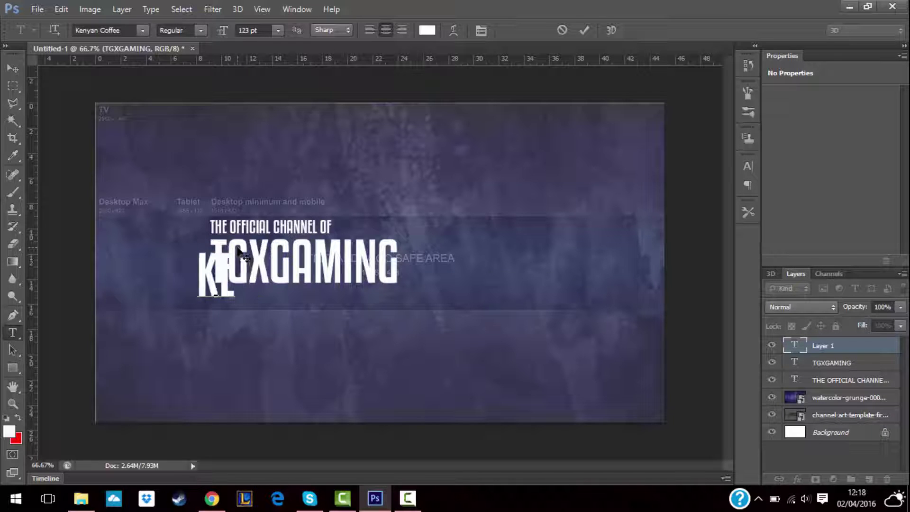
text(EP ON )
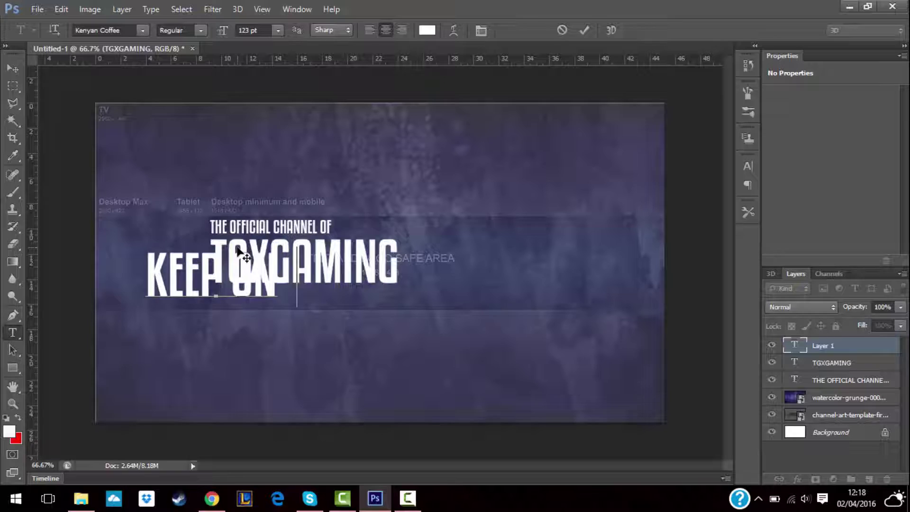
text(GAMING)
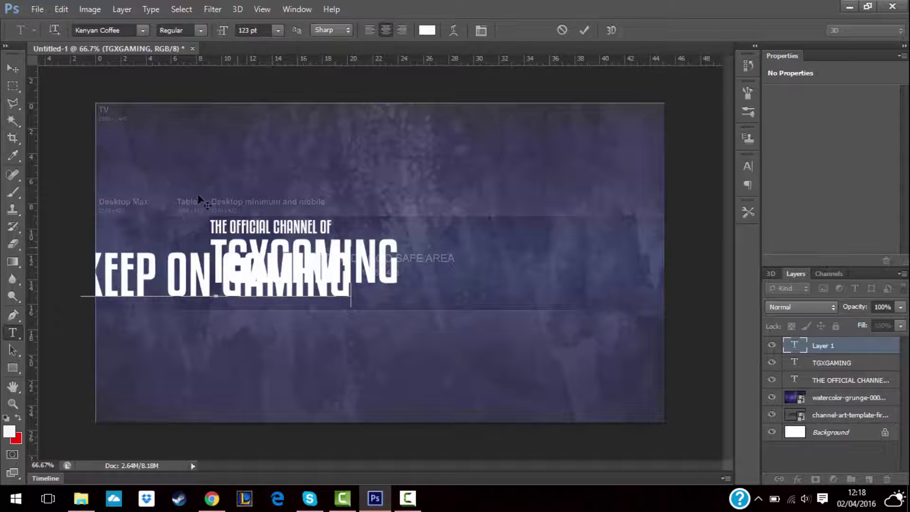
key(ctrl+a)
ctrl+drag(198, 379, 261, 384)
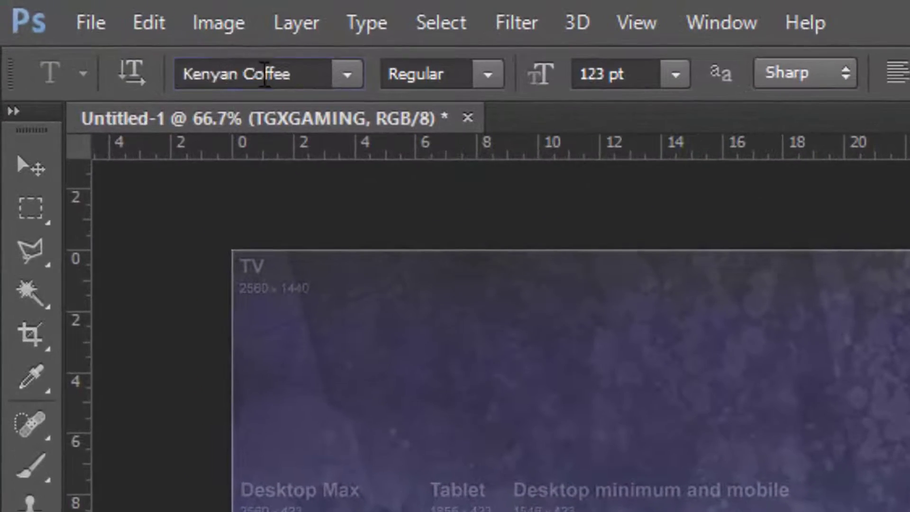
Set the tagline to TYPOGRAPH PRO at 39 pt, centred under TGXGAMING
click(119, 32)
text(ty)
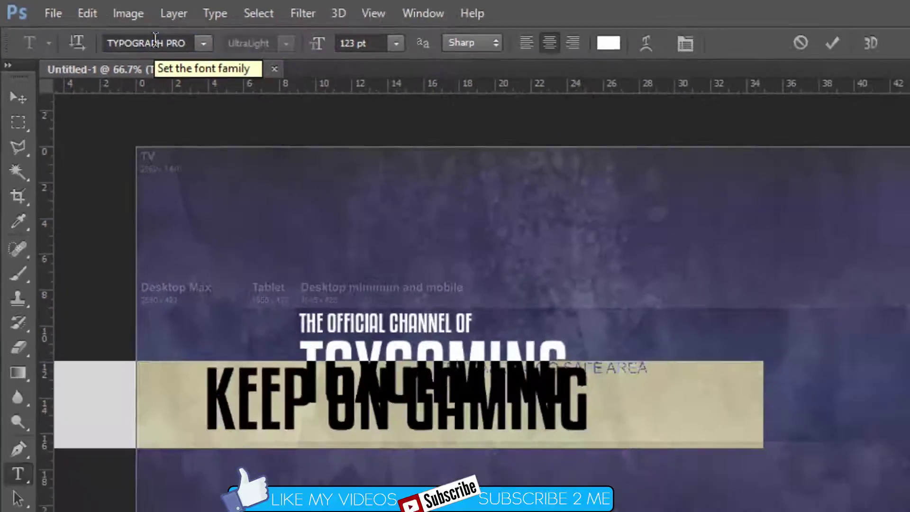
key(Return)
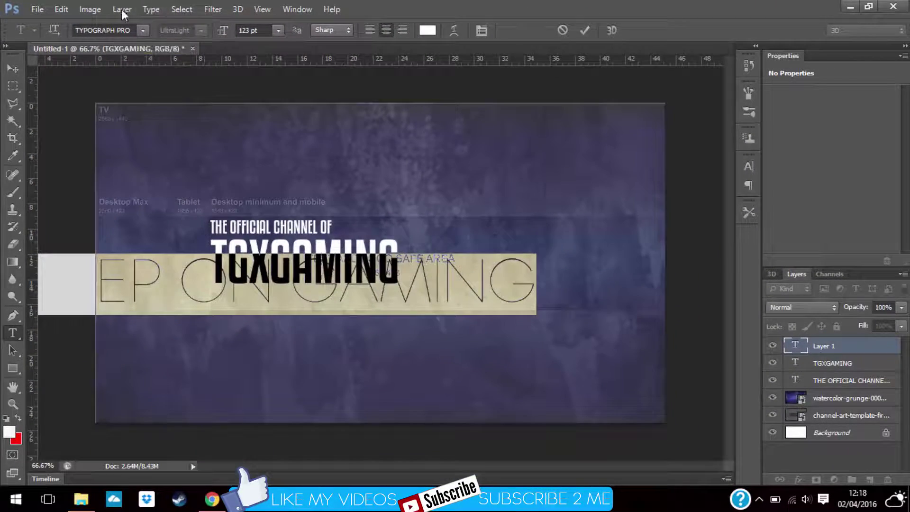
drag(223, 31, 175, 63)
drag(268, 353, 258, 348)
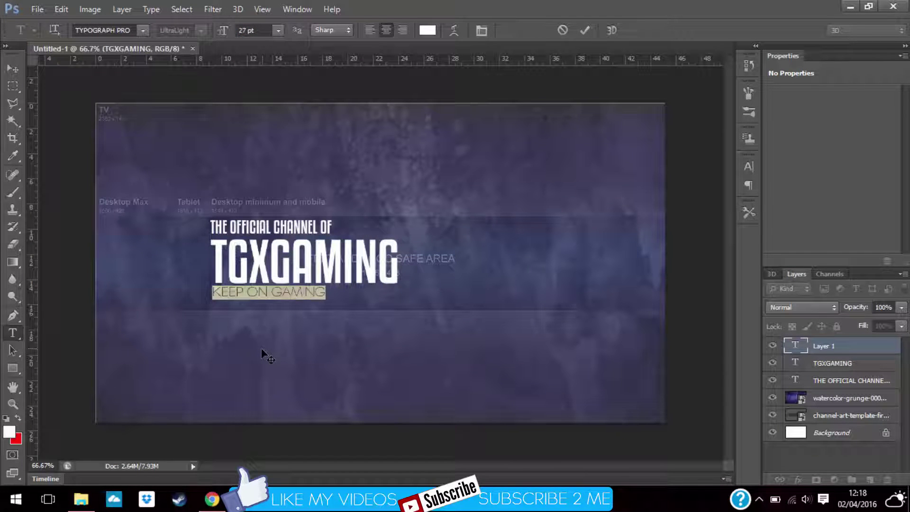
drag(222, 31, 239, 30)
drag(311, 359, 333, 359)
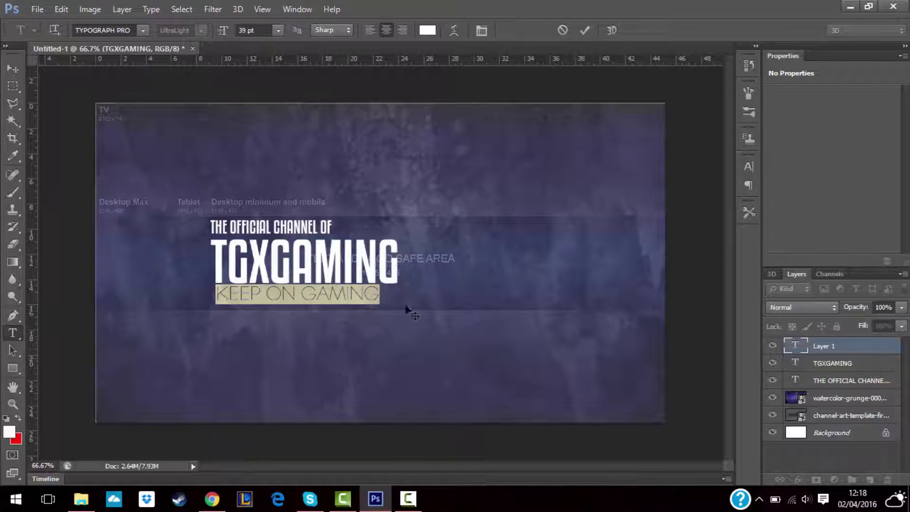
Commit the tagline, then shrink THE OFFICIAL CHANNEL OF to 32 pt and raise it
click(585, 30)
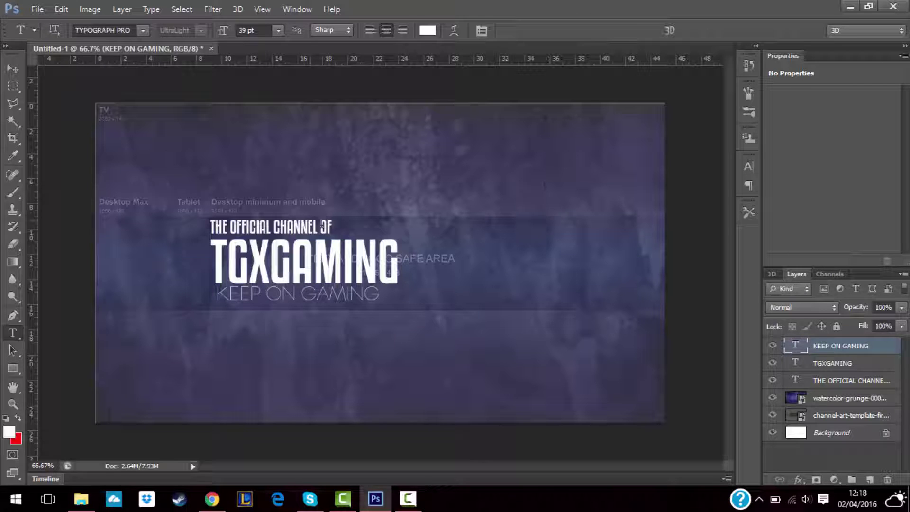
click(322, 227)
drag(332, 227, 190, 129)
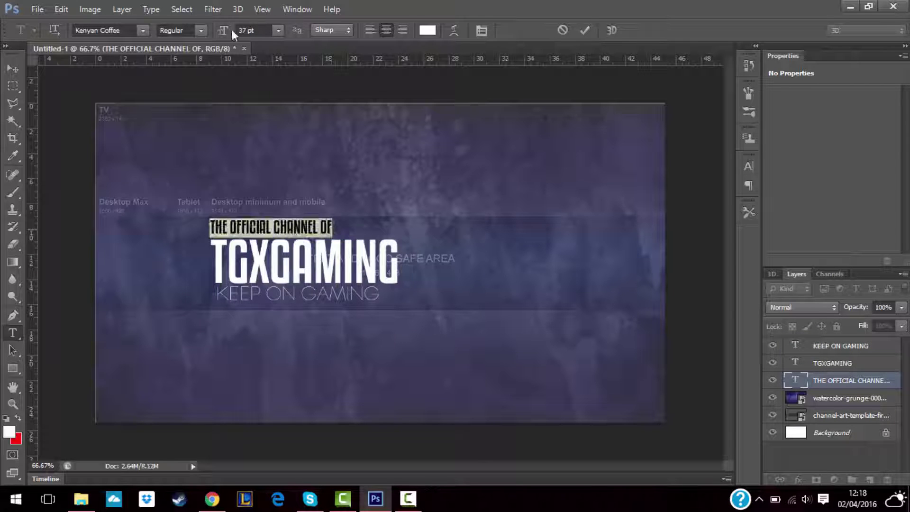
drag(227, 30, 221, 30)
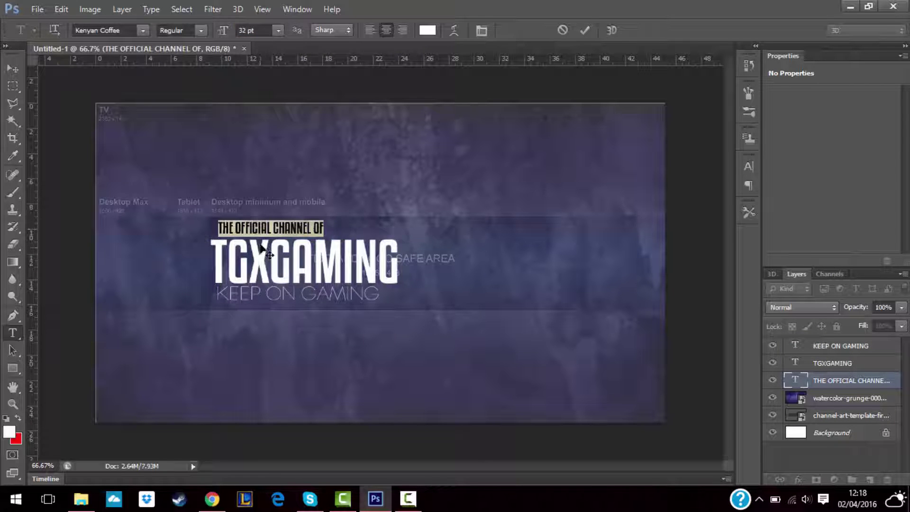
drag(262, 248, 255, 244)
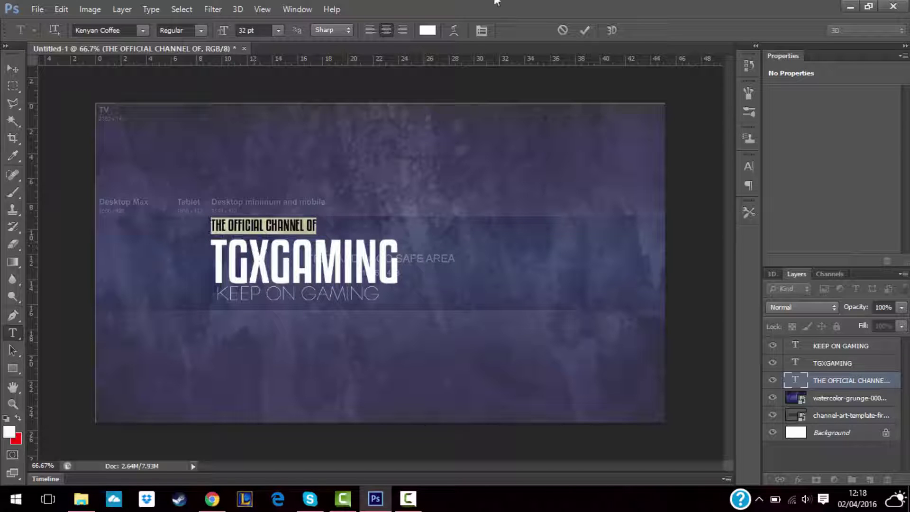
click(585, 30)
Resize TGXGAMING to 140 then 146 pt, shift it right, and commit
drag(402, 275, 187, 307)
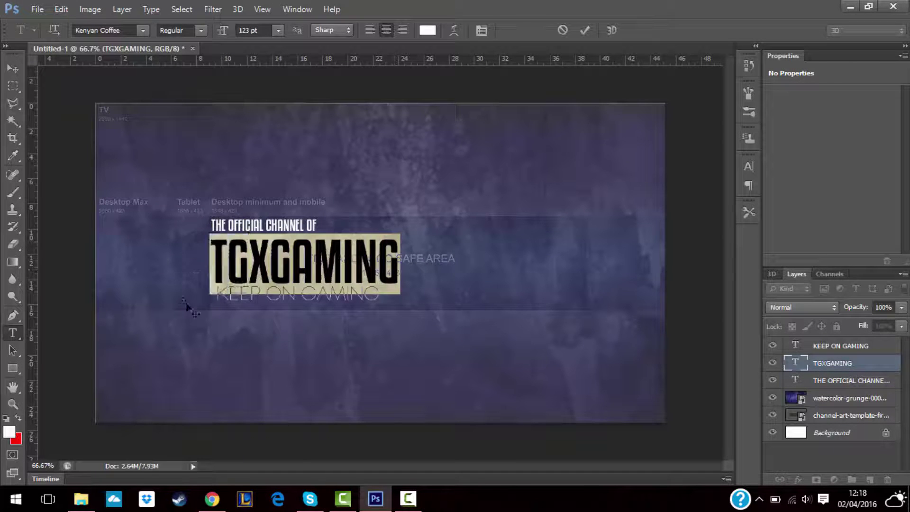
double_click(239, 30)
text(140)
key(Return)
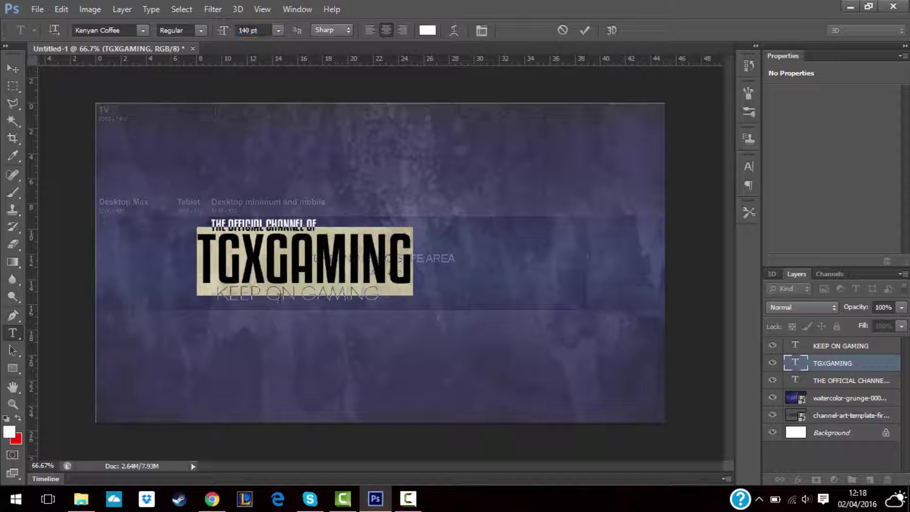
drag(326, 380, 337, 380)
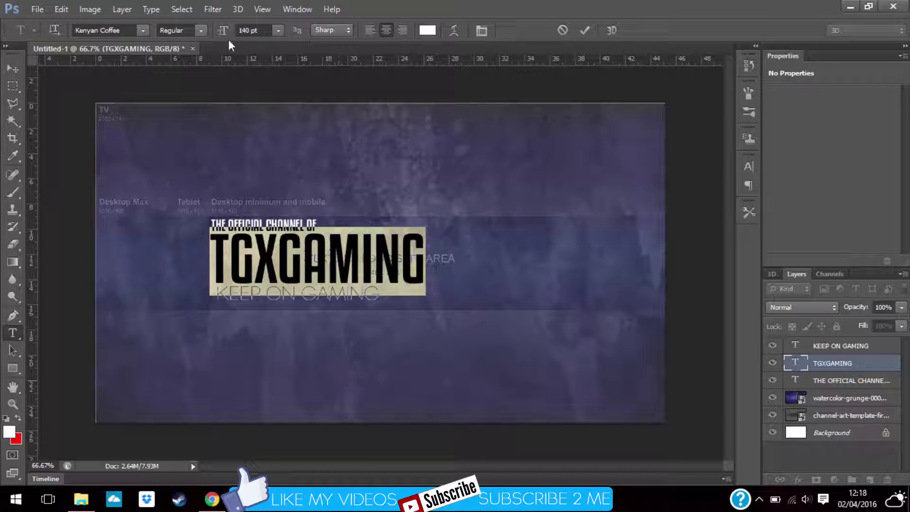
drag(228, 38, 233, 35)
key(Return)
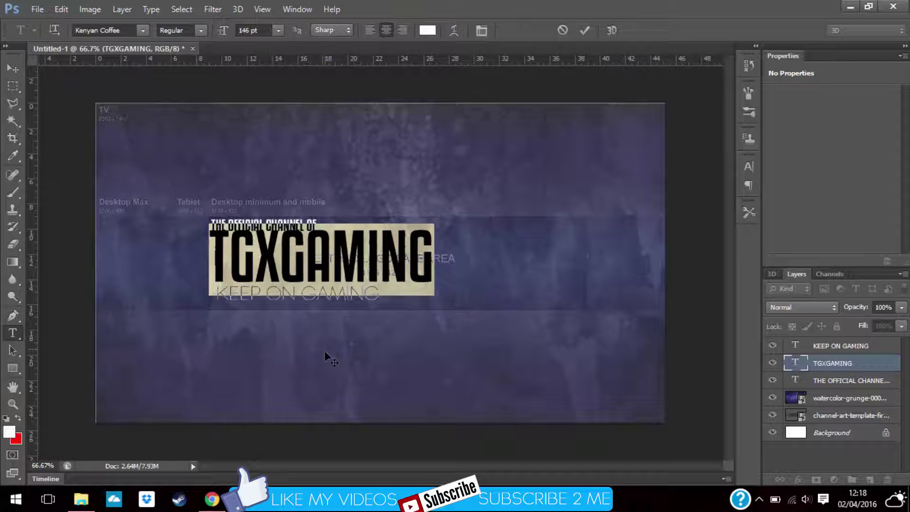
click(585, 31)
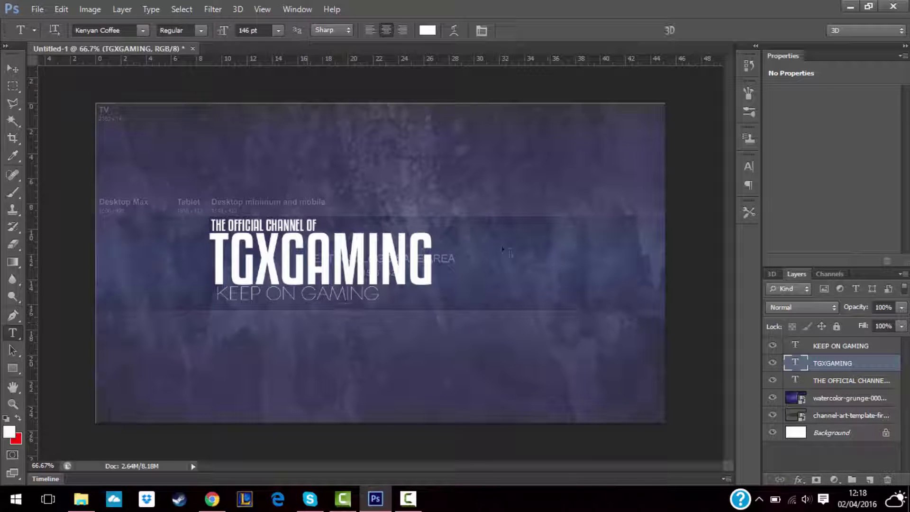
Nudge the KEEP ON GAMING text slightly down and left and commit it
click(374, 307)
drag(304, 329, 296, 339)
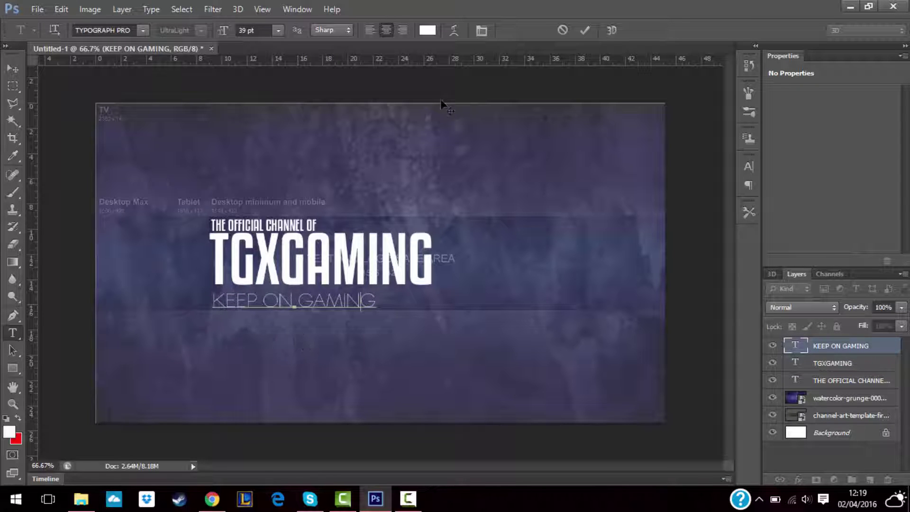
click(585, 30)
Enlarge TGXGAMING to 168 pt, shift it slightly right, and start a new text layer beside it
click(427, 260)
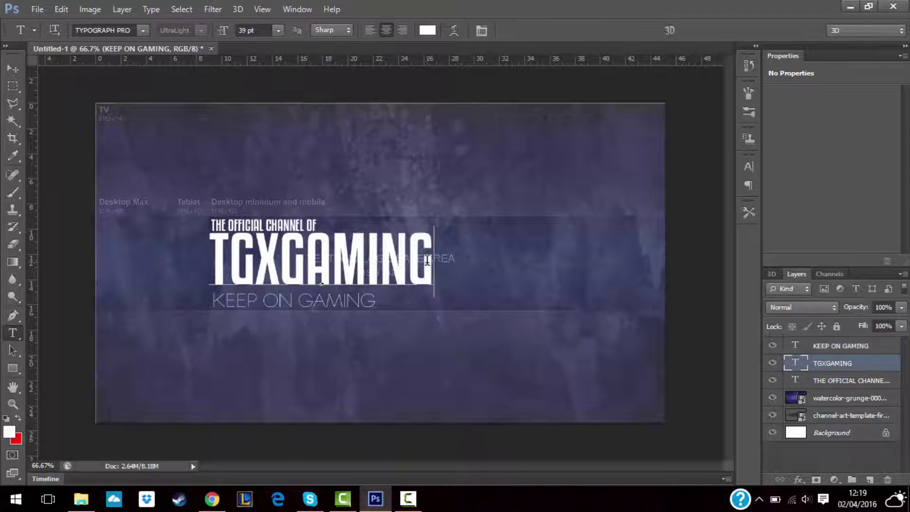
drag(430, 260, 178, 273)
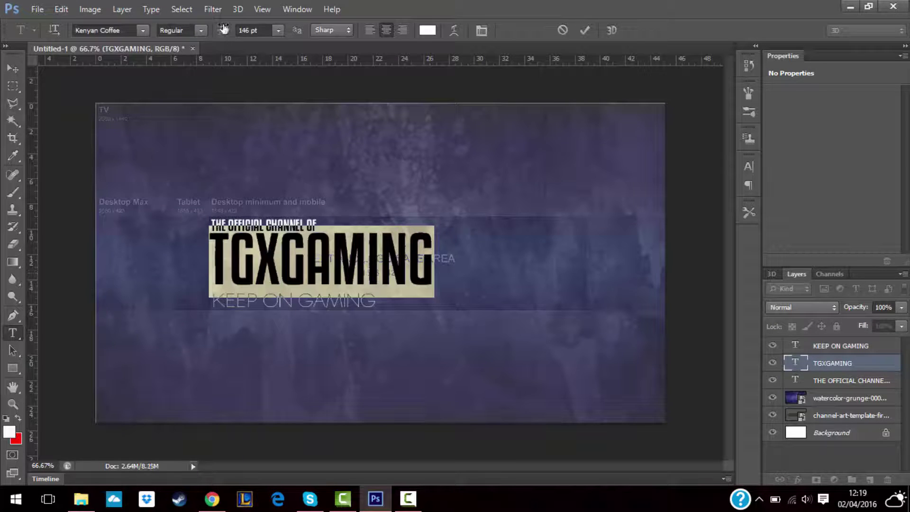
drag(224, 29, 229, 29)
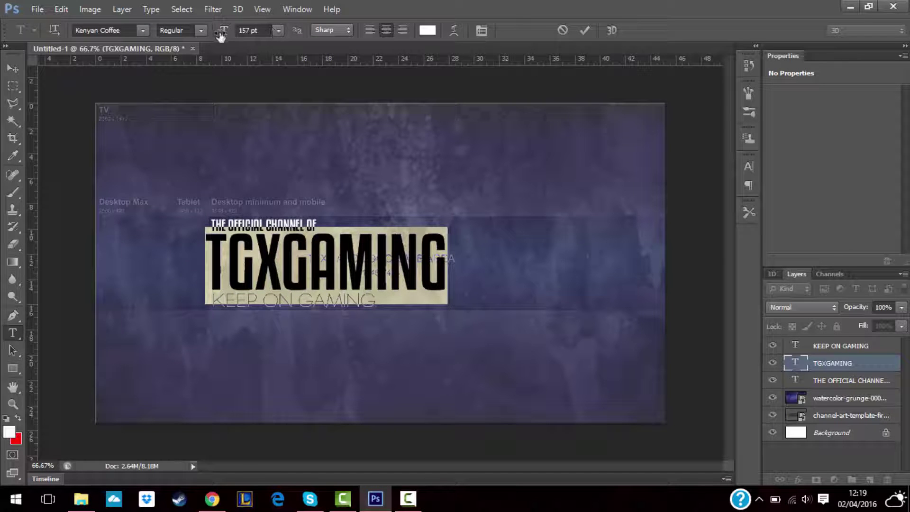
drag(221, 30, 228, 34)
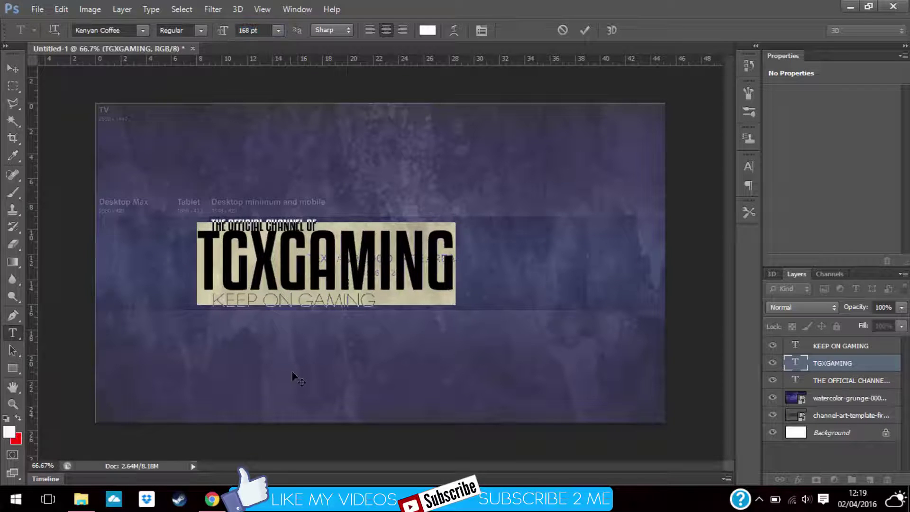
drag(292, 372, 301, 373)
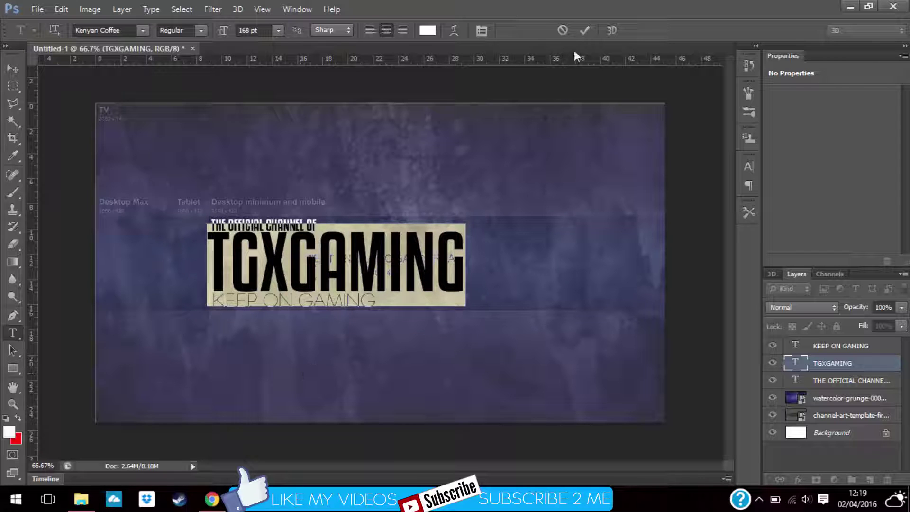
click(586, 31)
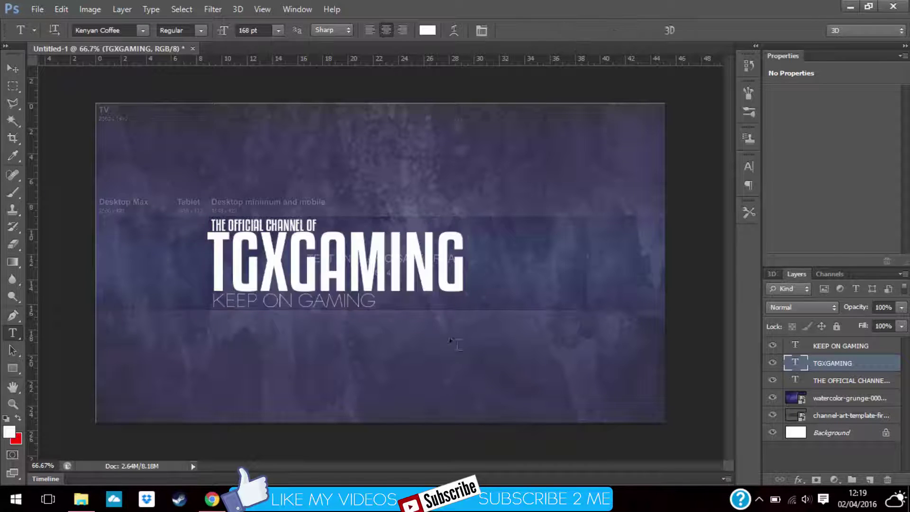
click(504, 244)
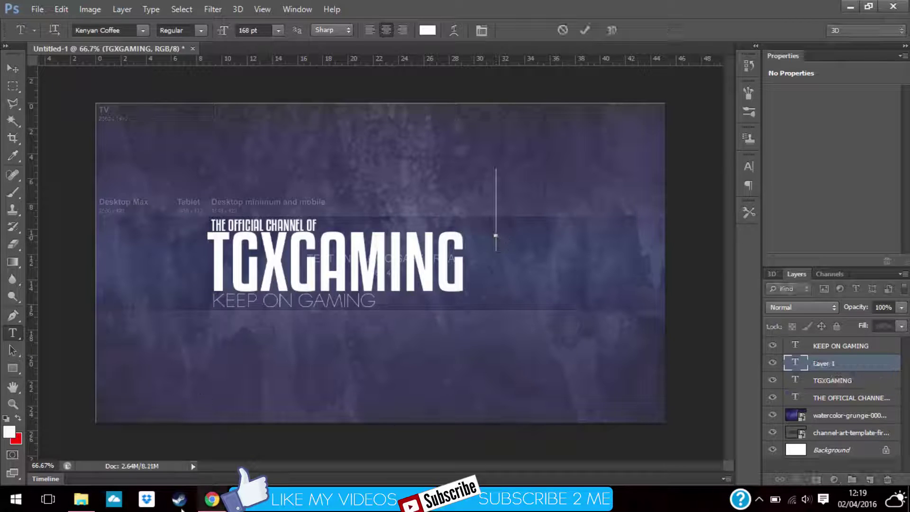
In Chrome, replace the old query with a Google Images search for 'youtube png'
key(alt+Tab)
scroll(244, 265, up, 2)
scroll(244, 266, up, 3)
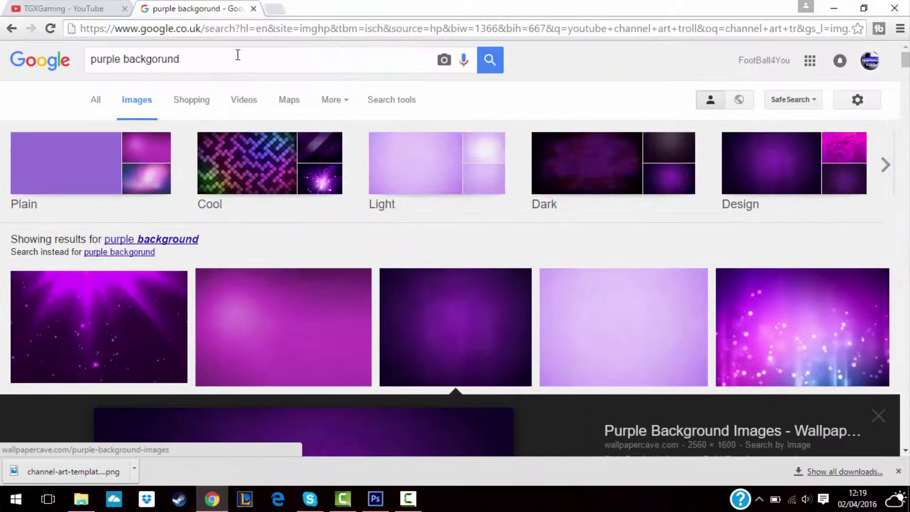
click(158, 65)
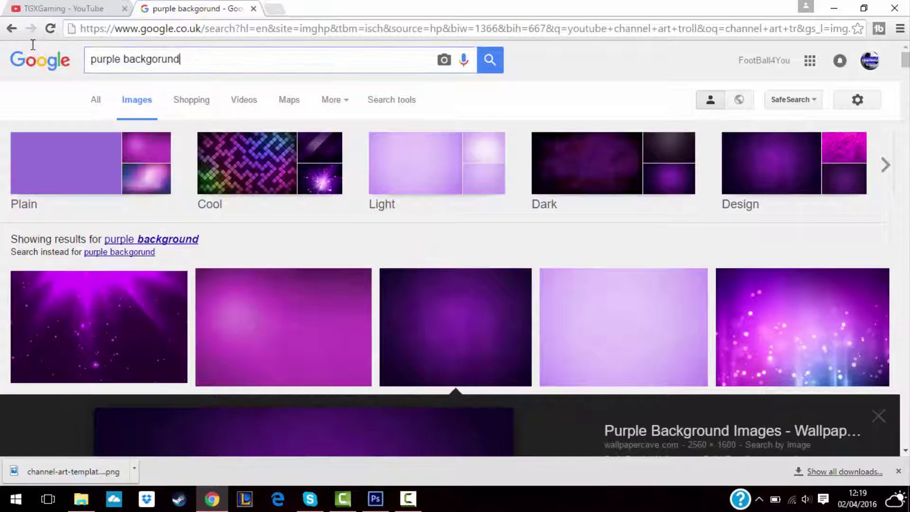
key(ctrl+a)
key(BackSpace)
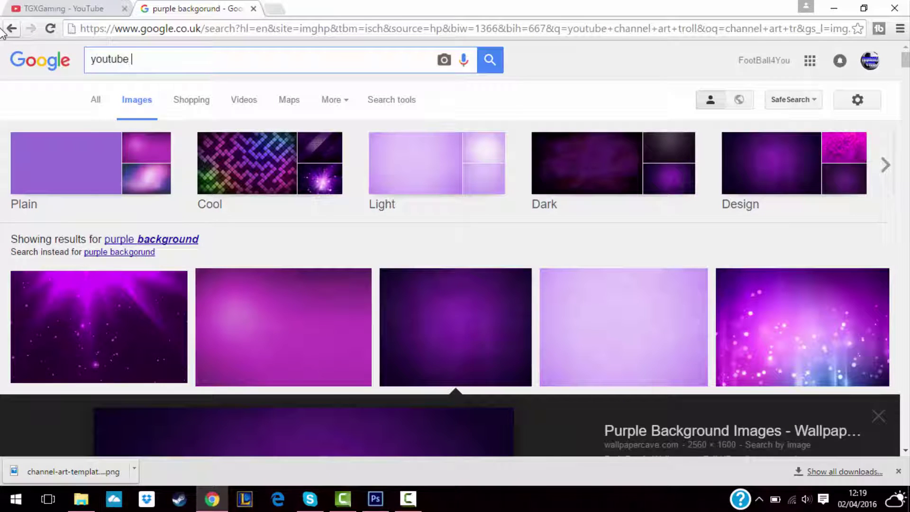
text(youtube png)
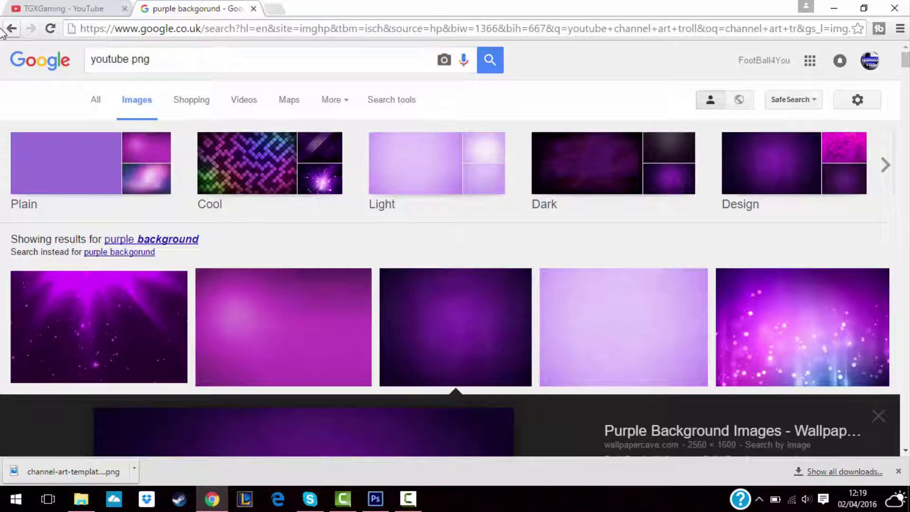
key(Return)
Save the red play-button logo as YouTube-icon-full_color.png in Pictures, then empty the search box
scroll(365, 240, down, 2)
scroll(369, 239, down, 1)
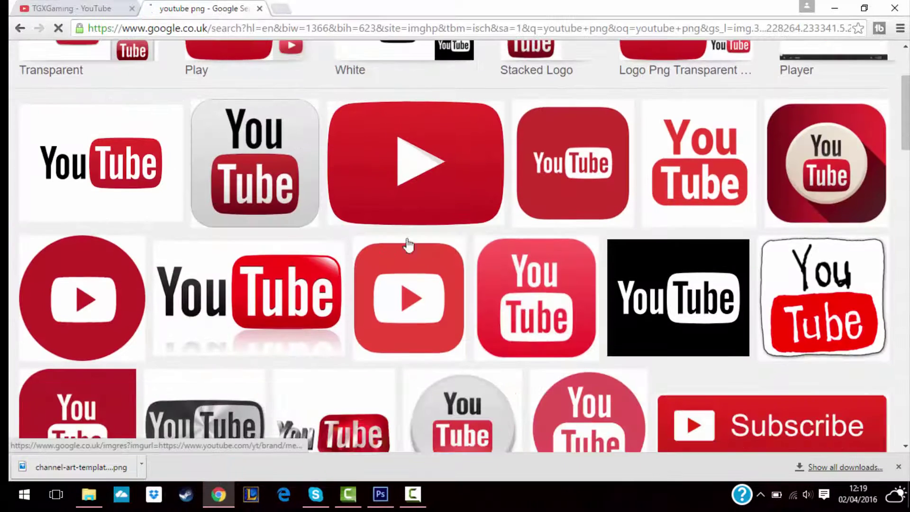
click(428, 190)
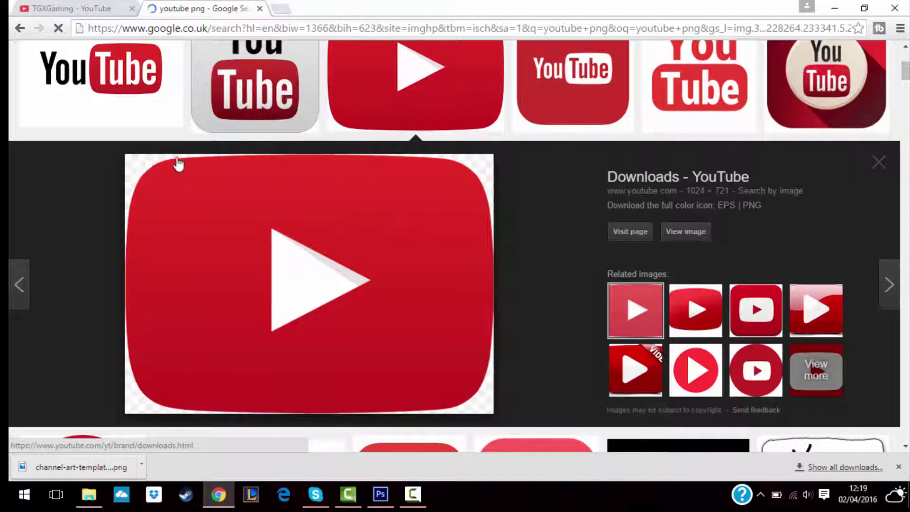
right_click(382, 265)
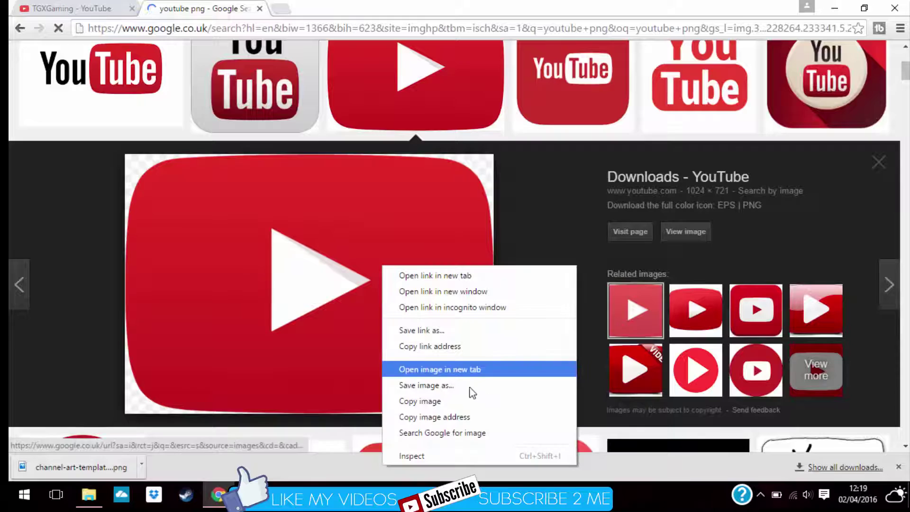
click(428, 385)
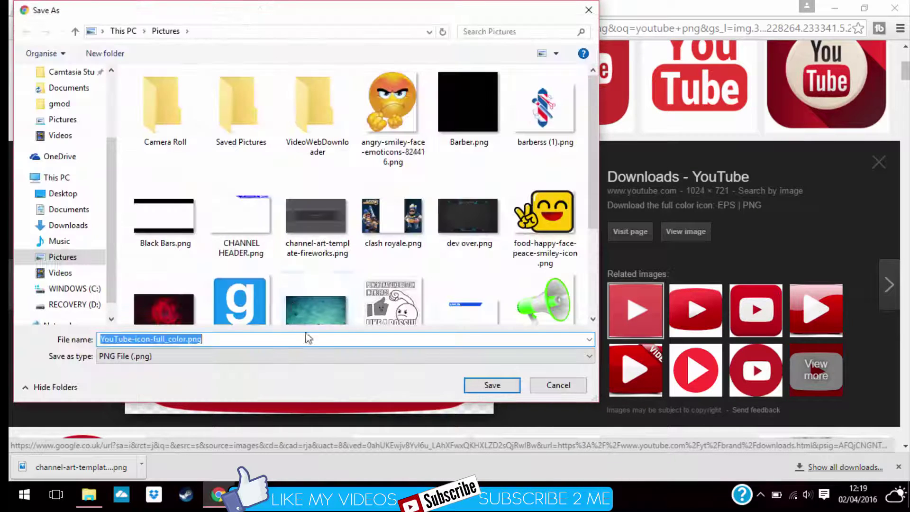
click(504, 385)
scroll(240, 137, up, 3)
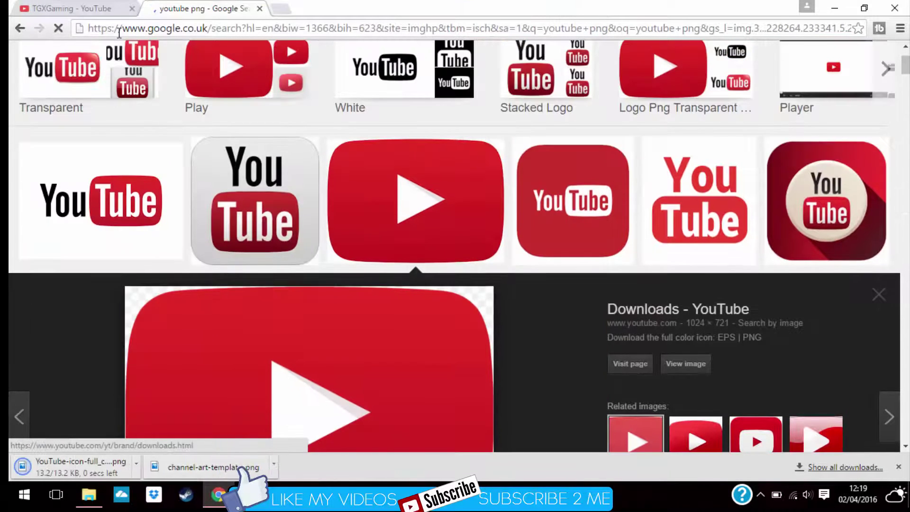
scroll(175, 49, up, 2)
drag(173, 55, 19, 58)
key(BackSpace)
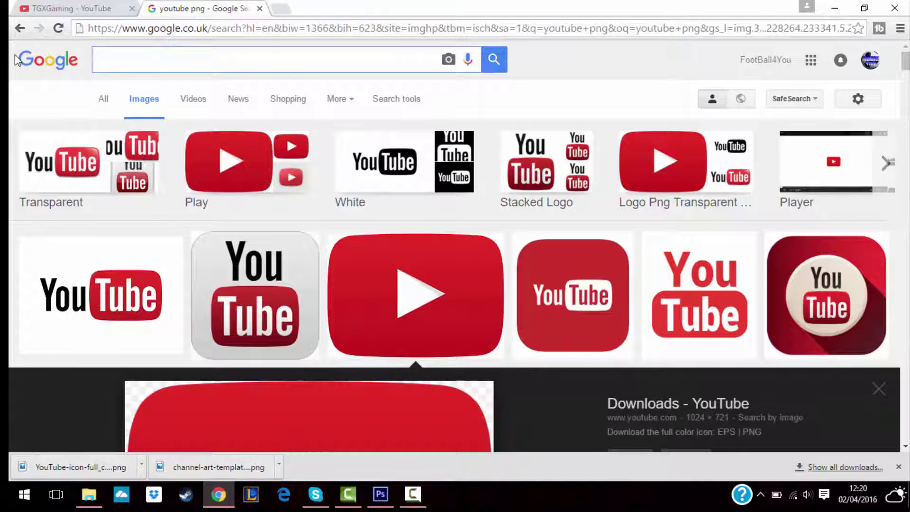
Search 'twitter logo png' and save the blue bird result as Twitter_logo_blue.png
text(twitter)
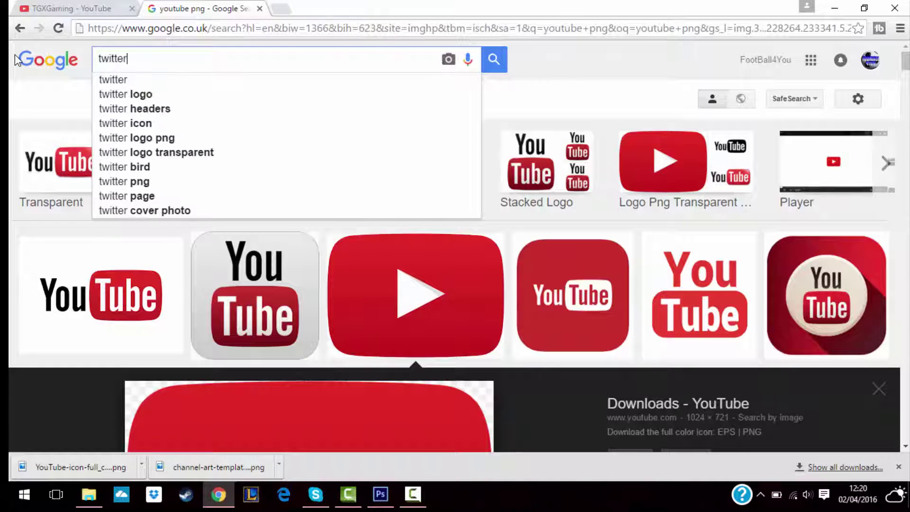
key(Down)
key(Down)
text(png)
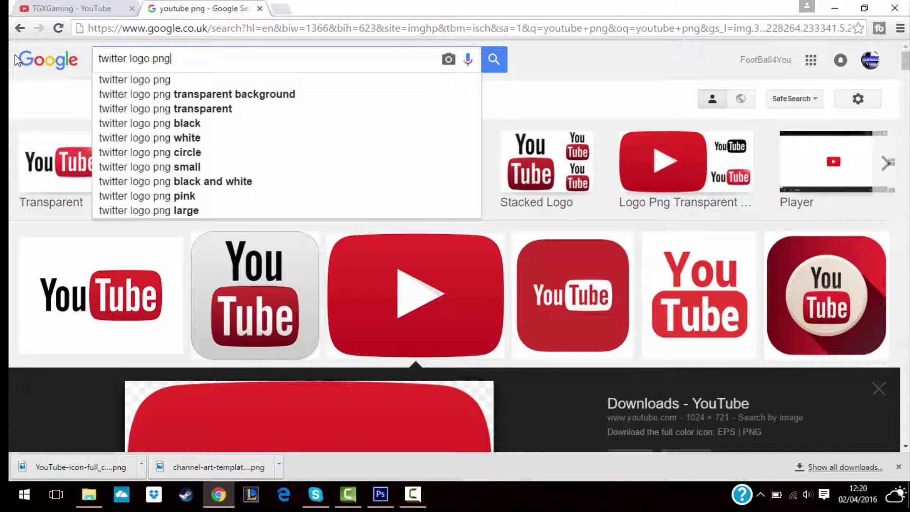
key(Return)
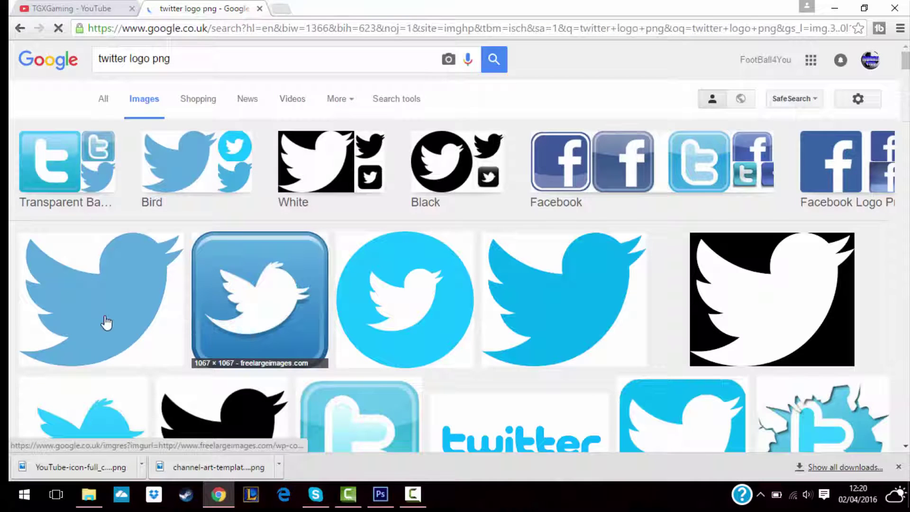
click(106, 322)
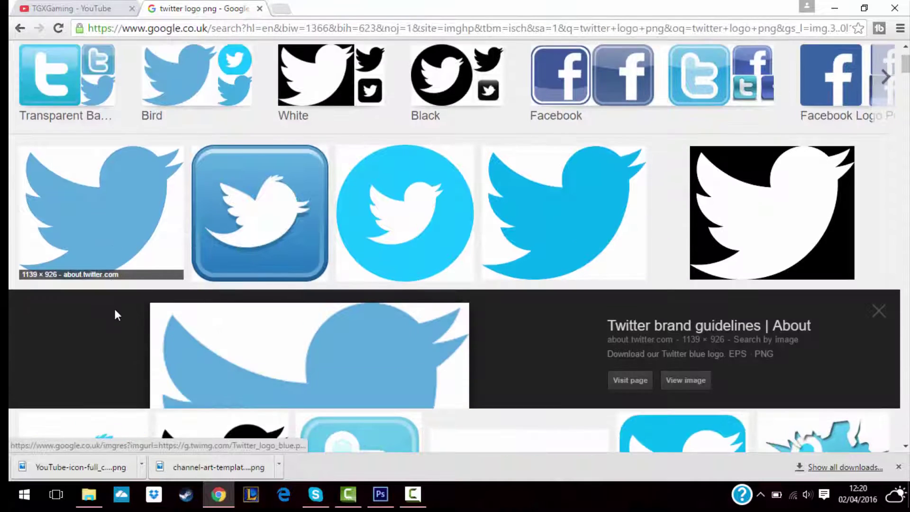
right_click(294, 242)
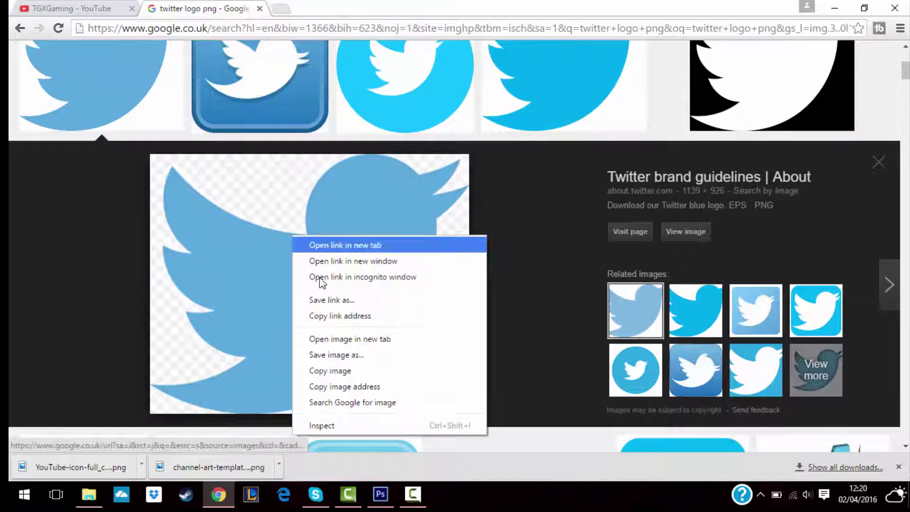
click(327, 354)
click(492, 386)
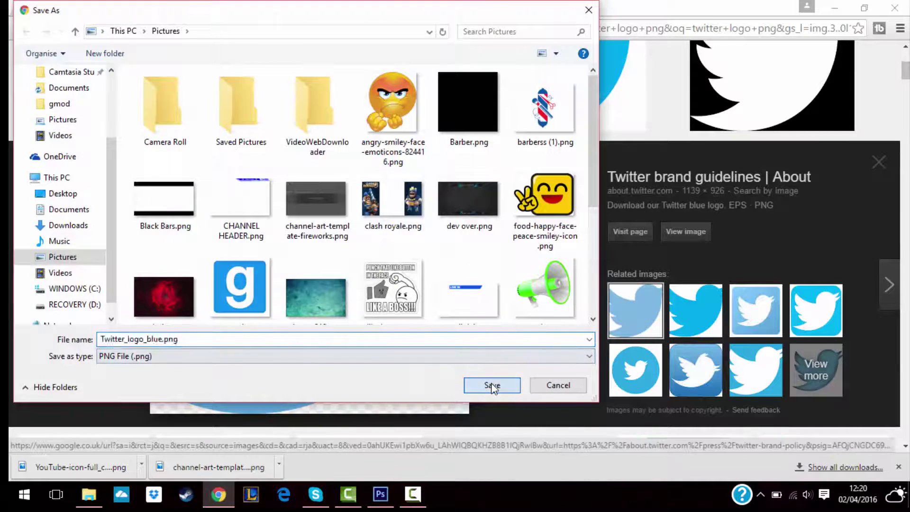
scroll(386, 331, up, 5)
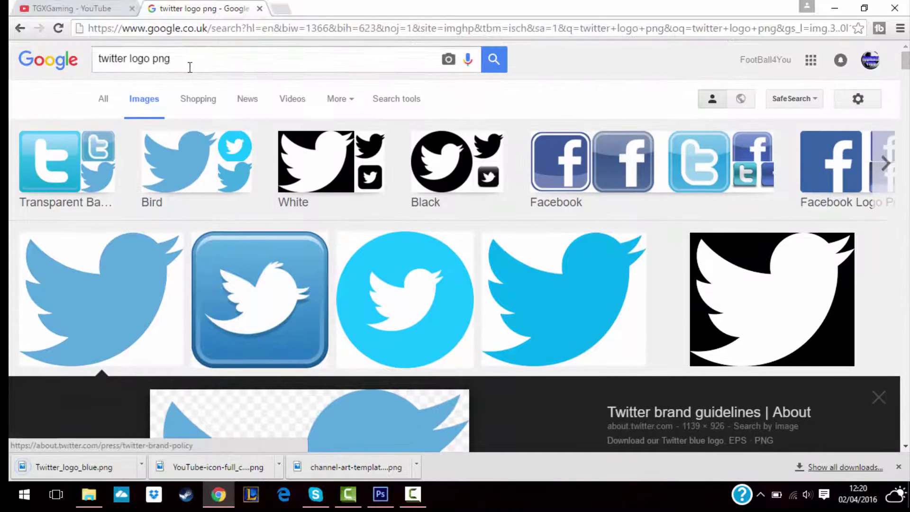
Clear the old query and search Google Images for 'instagram logo png'
click(189, 67)
key(alt+Left)
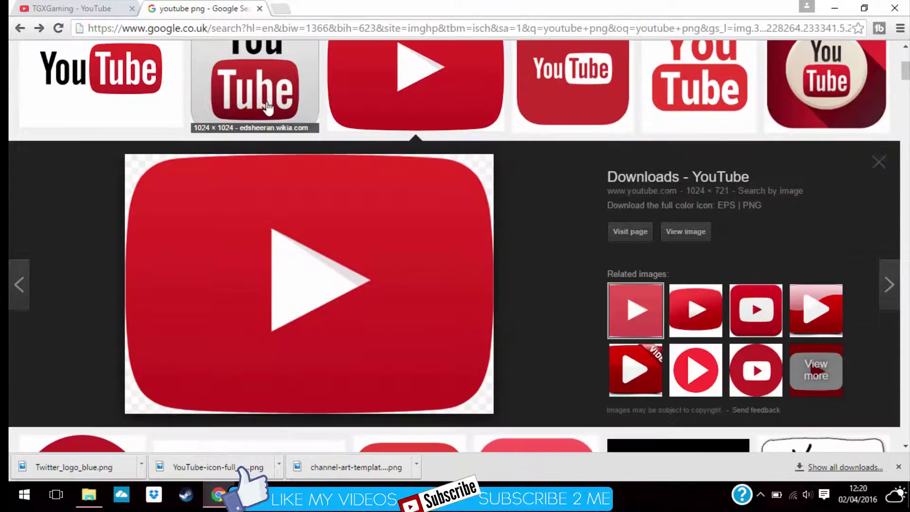
scroll(243, 57, up, 5)
click(116, 58)
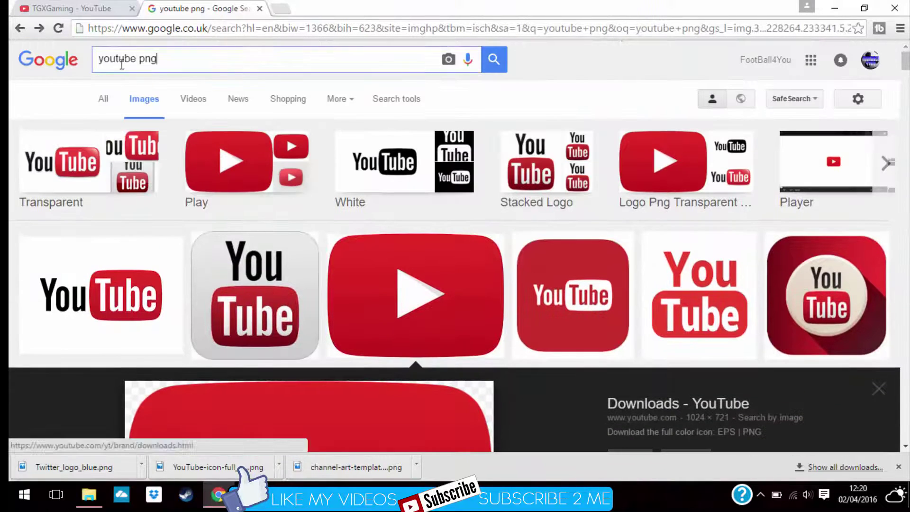
key(ctrl+a)
key(BackSpace)
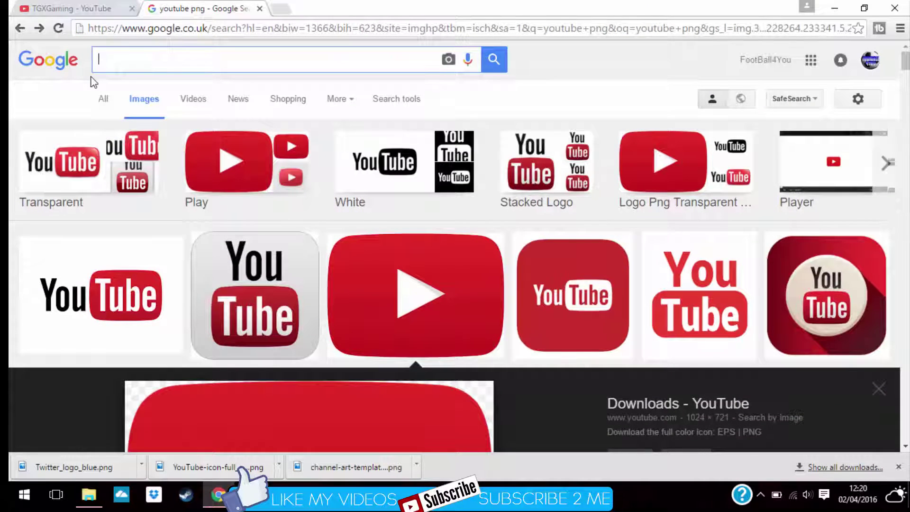
text(i)
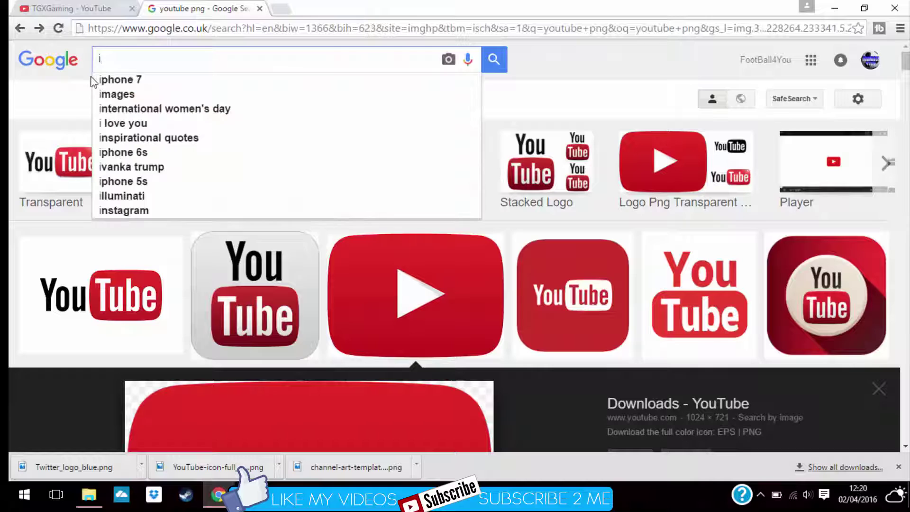
text(nstag)
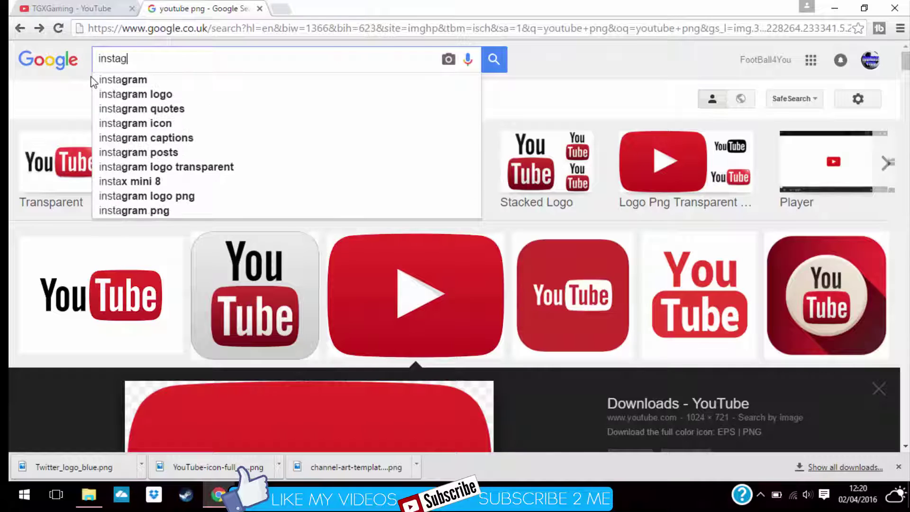
text(ram logo png)
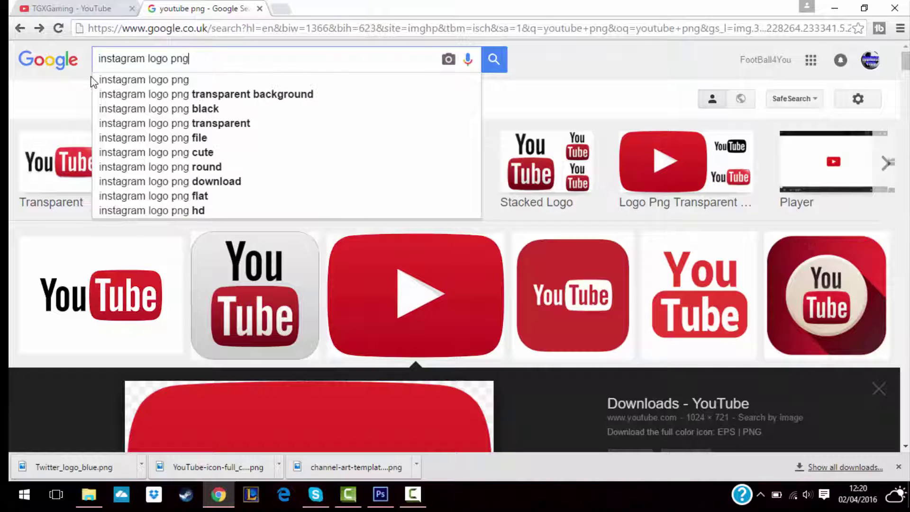
key(Return)
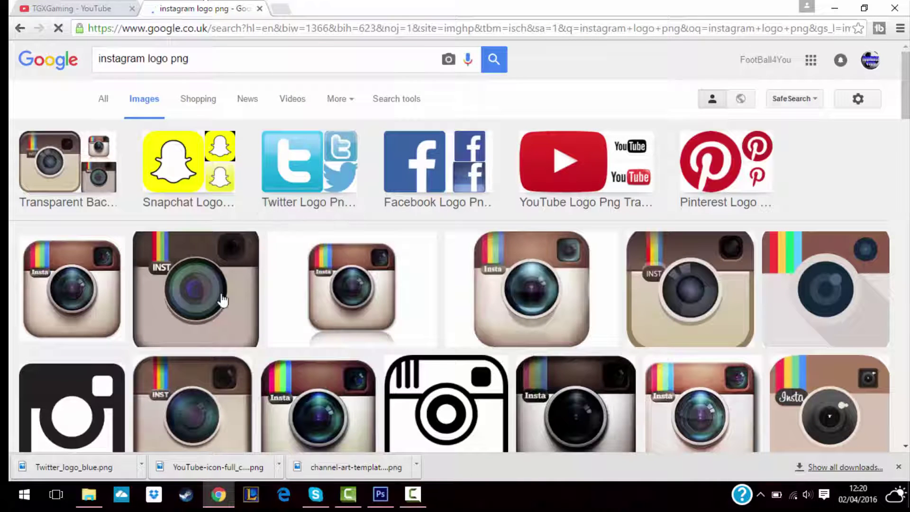
Save a transparent-background Instagram camera logo as a PNG to Pictures
click(336, 301)
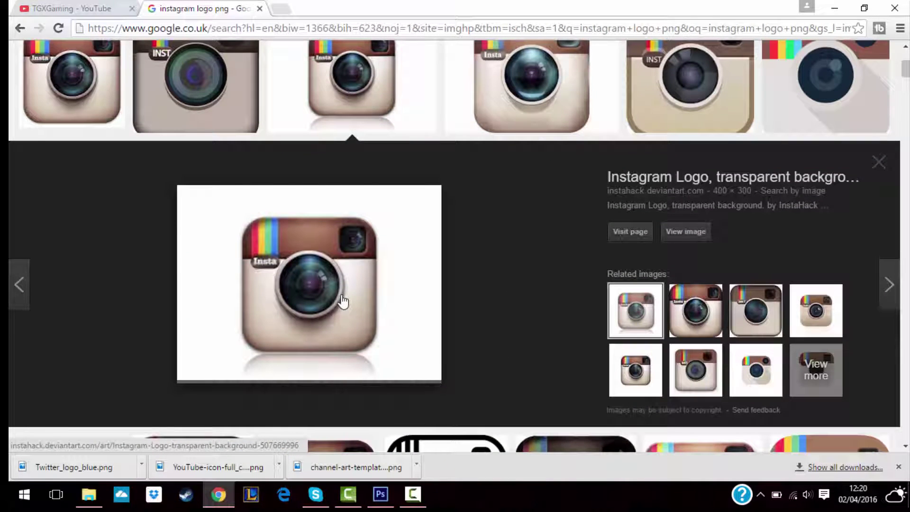
right_click(342, 301)
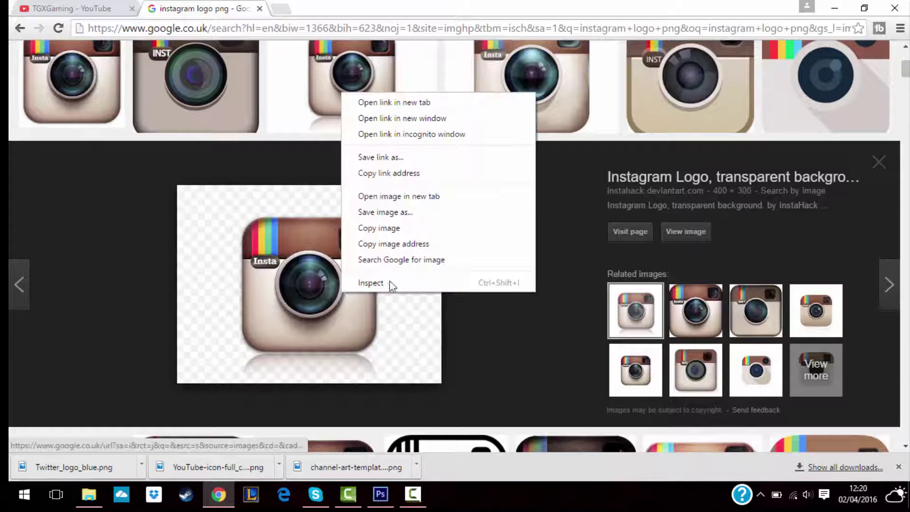
click(390, 213)
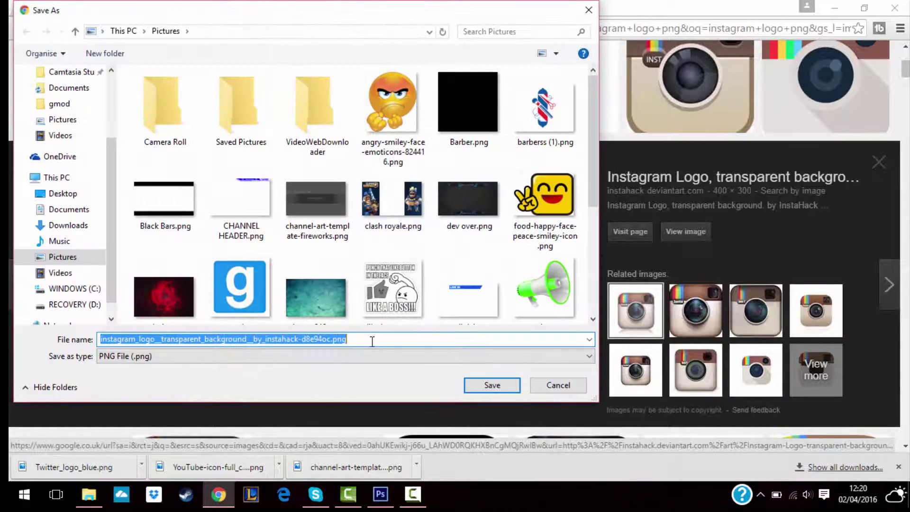
click(511, 388)
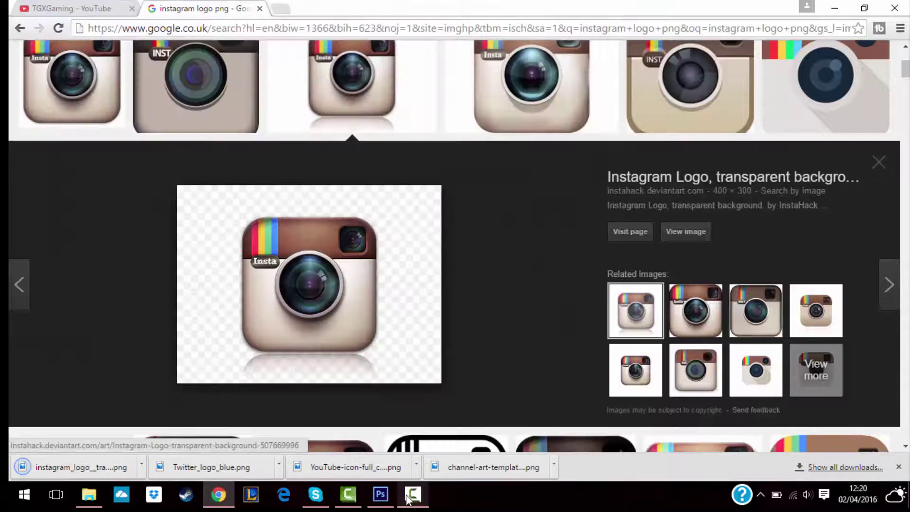
click(408, 495)
click(408, 495)
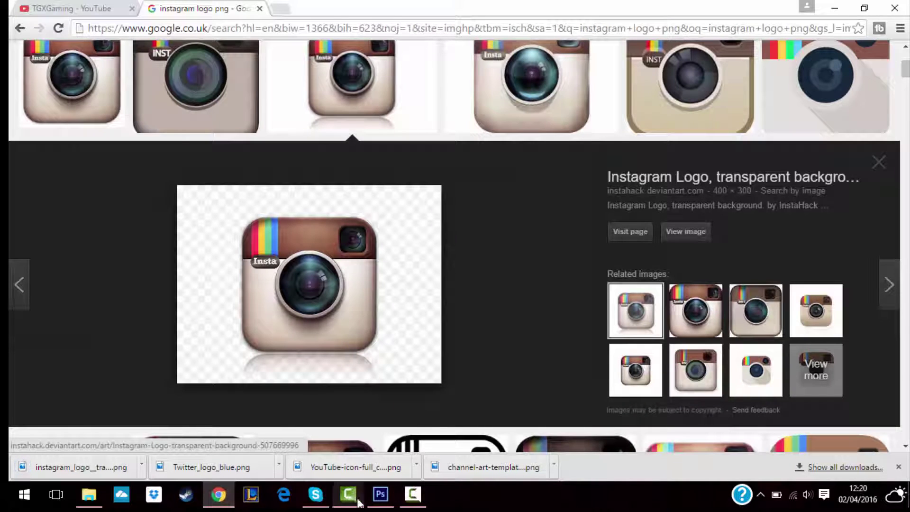
Back in Photoshop, commit the pending text and place YouTube-icon-full_color.png into the banner
click(379, 470)
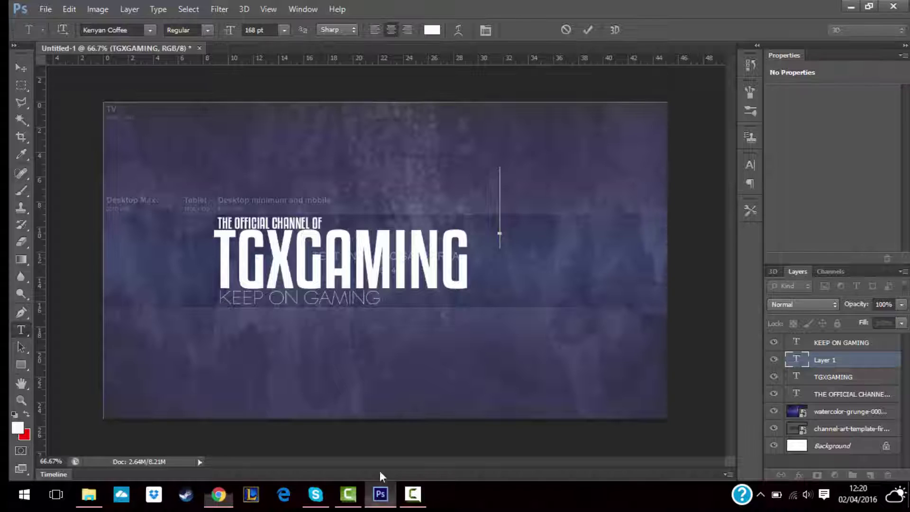
click(44, 9)
click(588, 30)
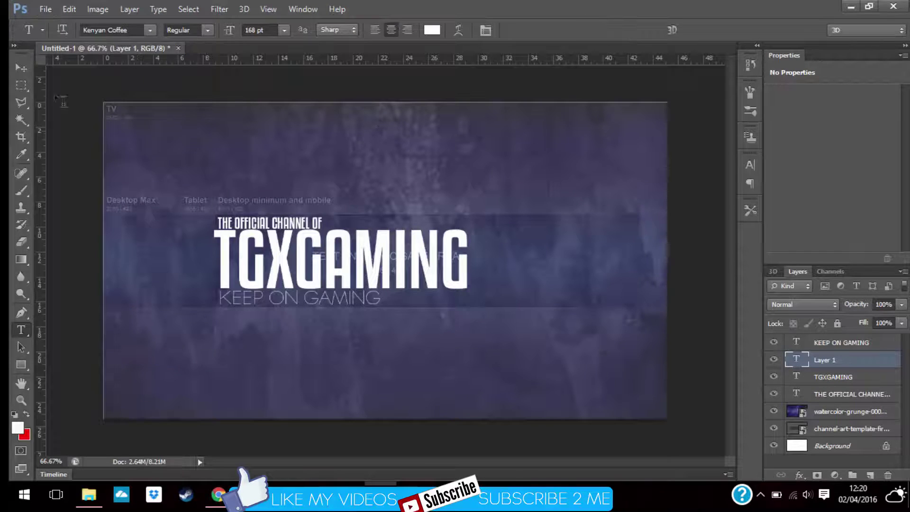
click(45, 9)
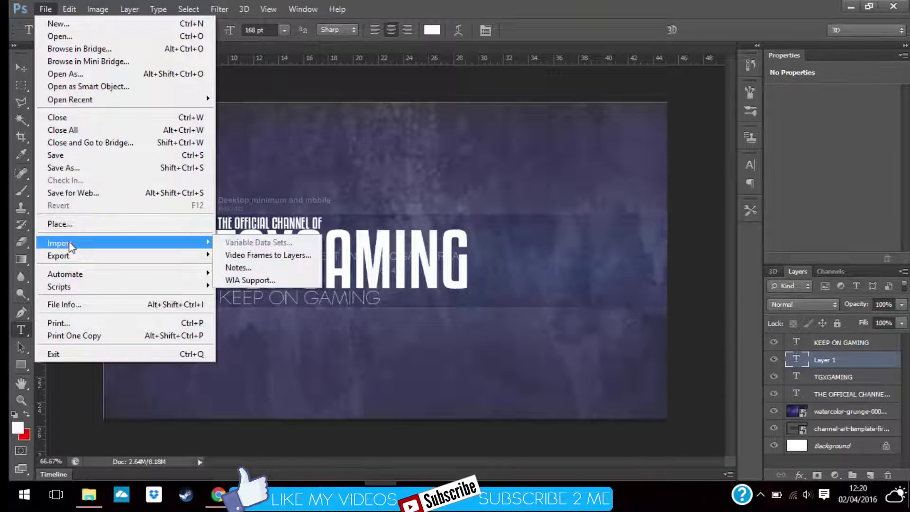
click(84, 224)
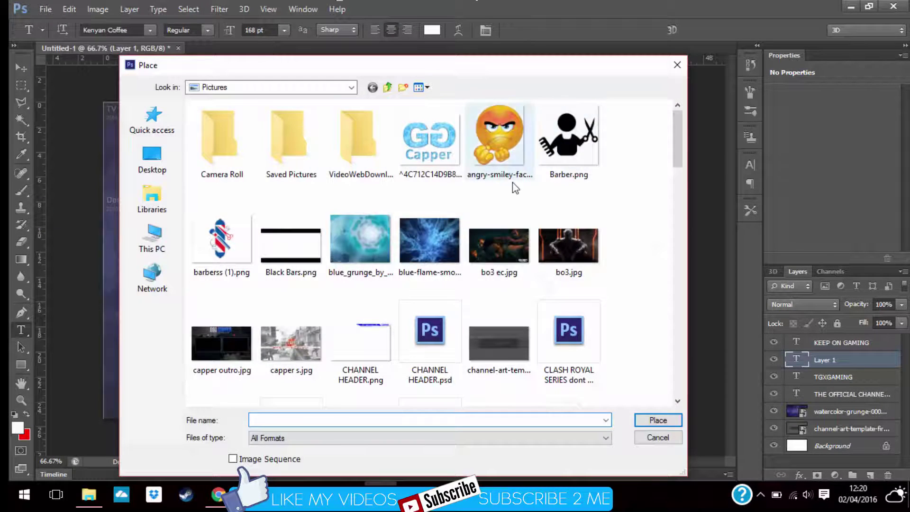
scroll(521, 259, down, 5)
scroll(522, 259, down, 5)
click(507, 278)
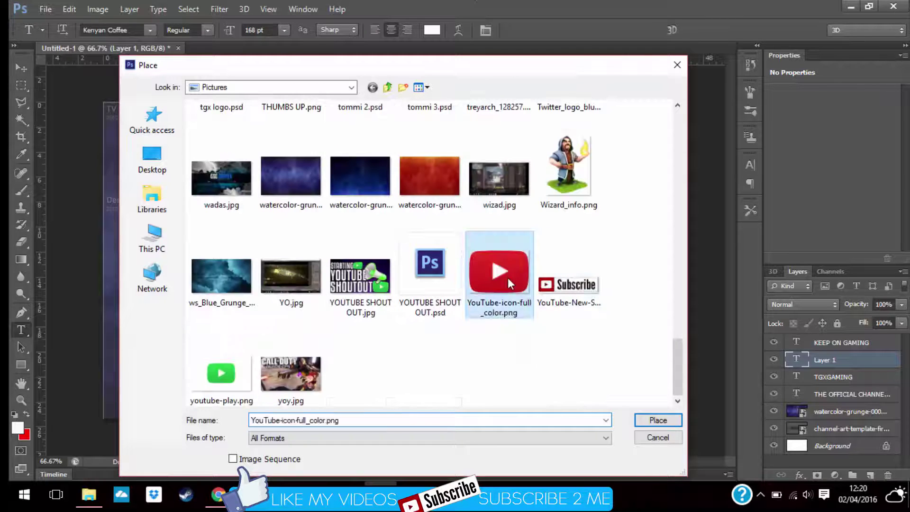
click(657, 421)
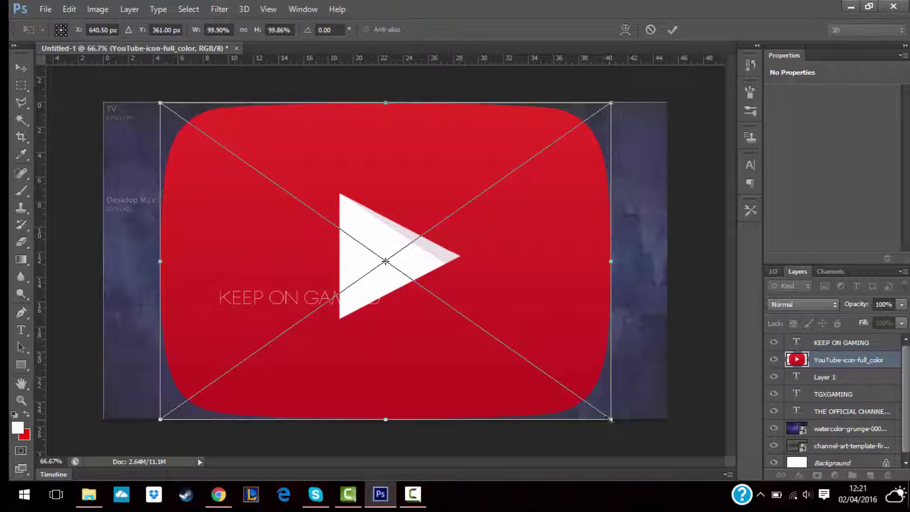
Shrink the YouTube icon and position it just right of the TGXGAMING title
drag(610, 420, 474, 241)
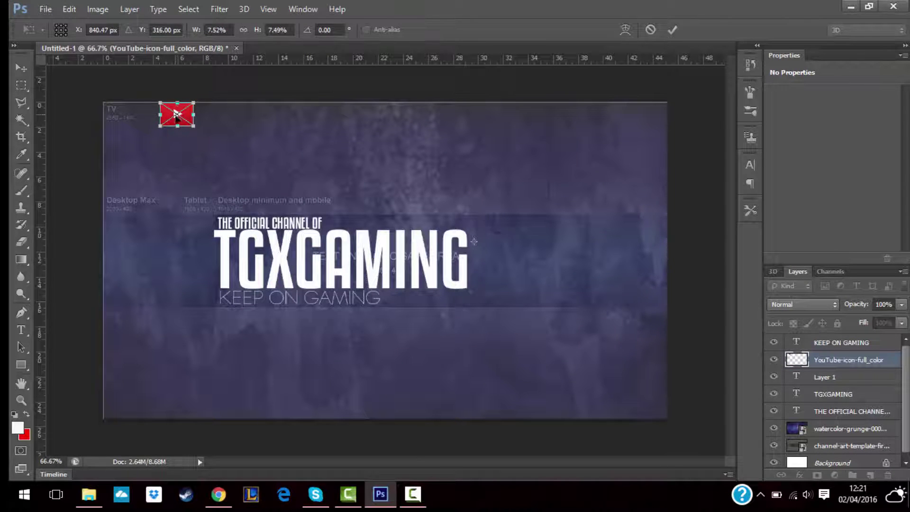
drag(175, 114, 500, 231)
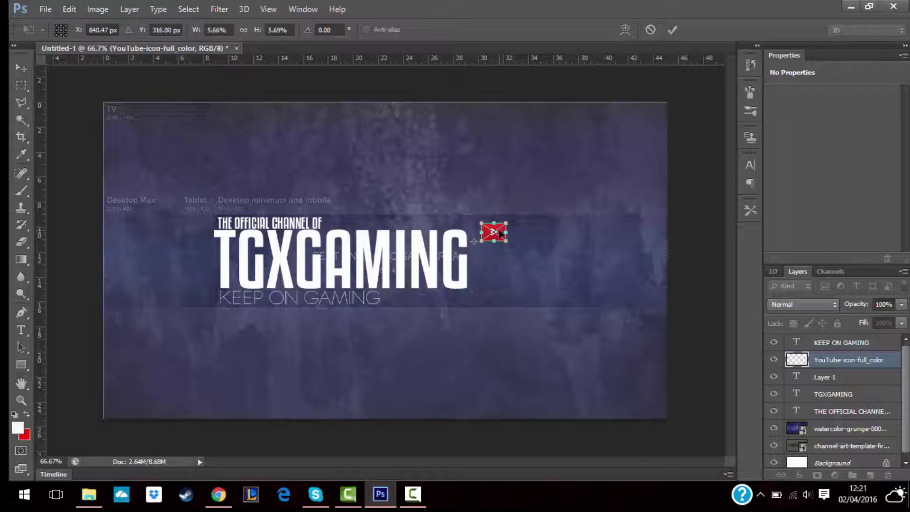
click(672, 30)
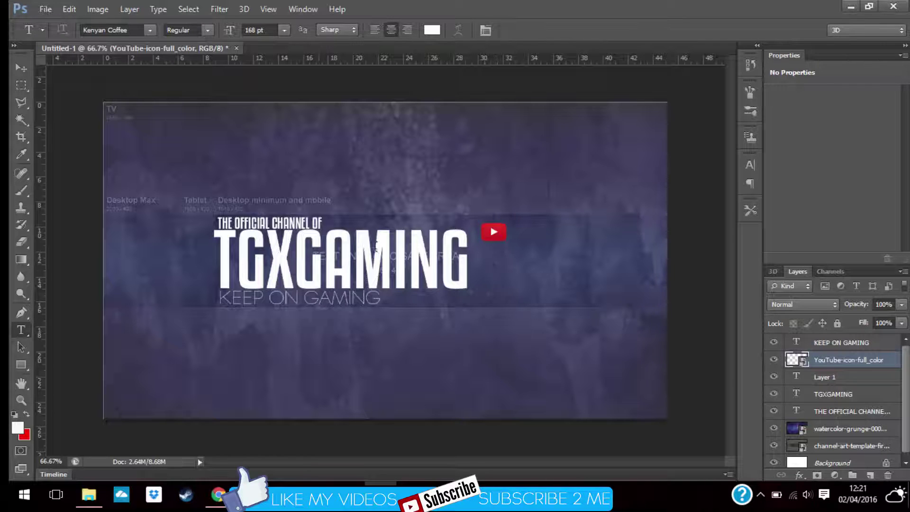
Place Twitter_logo_blue.png into the banner
click(45, 9)
click(71, 224)
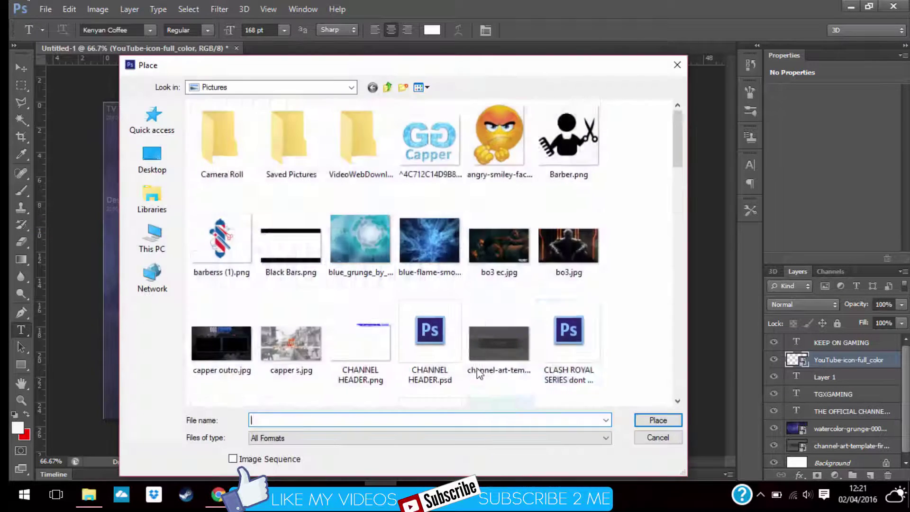
scroll(487, 311, down, 15)
scroll(487, 311, up, 10)
scroll(535, 297, down, 8)
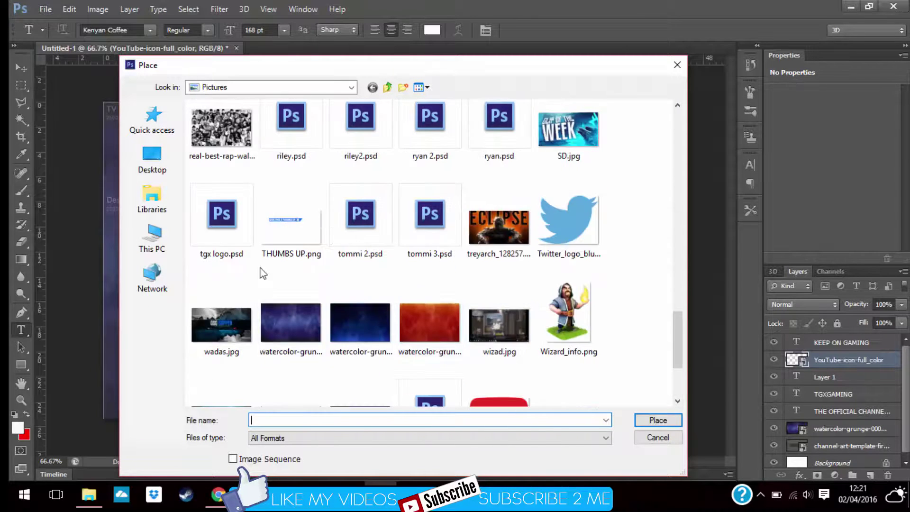
scroll(521, 227, up, 2)
click(517, 225)
click(548, 231)
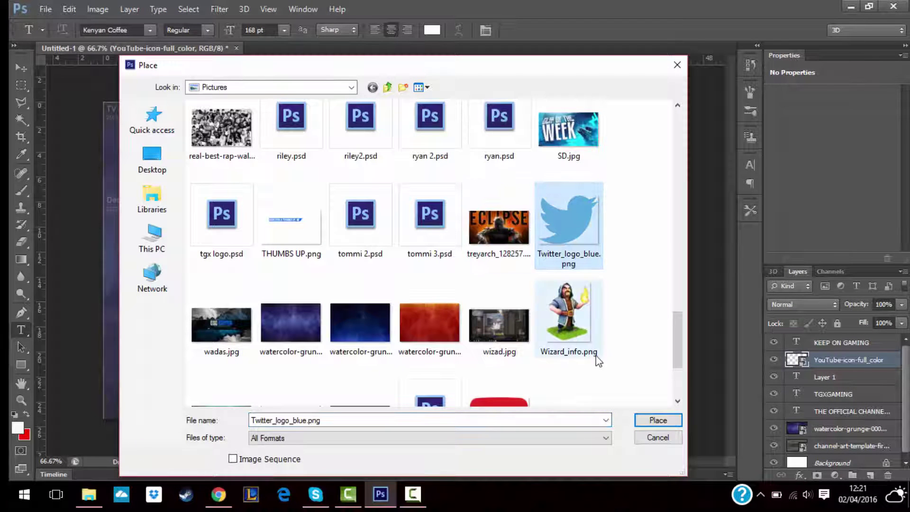
click(657, 420)
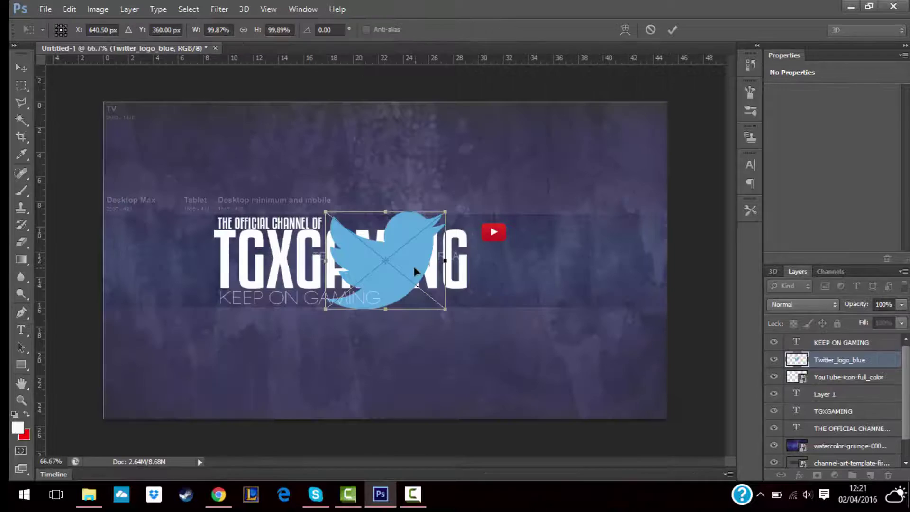
Move the Twitter logo right of the title and shrink it to about 20%
drag(417, 272, 562, 301)
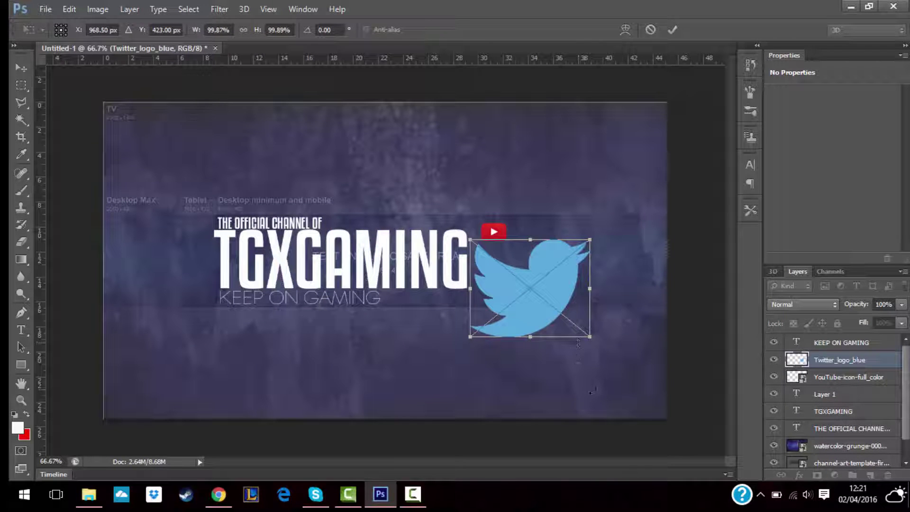
drag(578, 342, 508, 268)
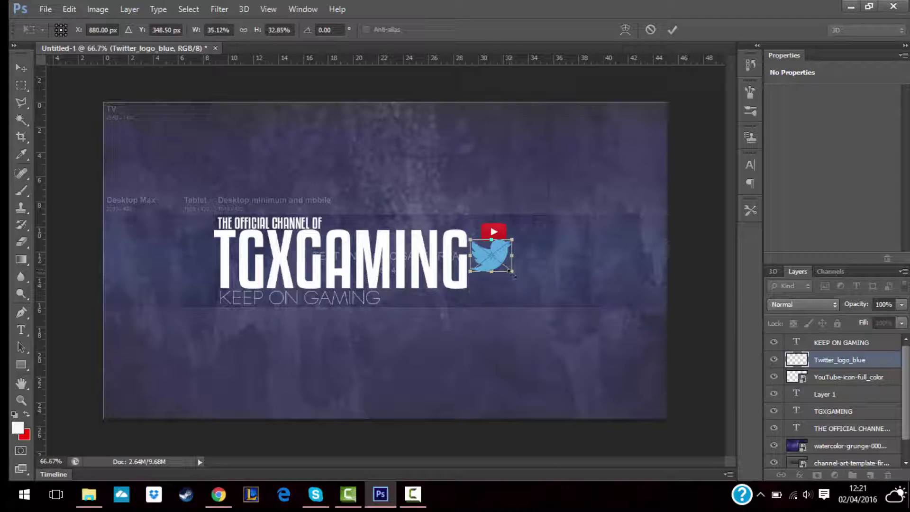
drag(513, 274, 501, 260)
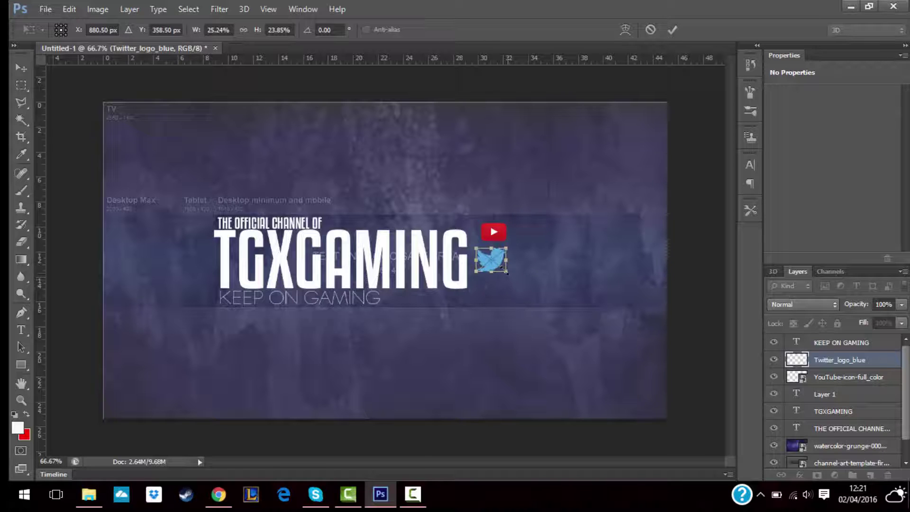
drag(505, 272, 501, 256)
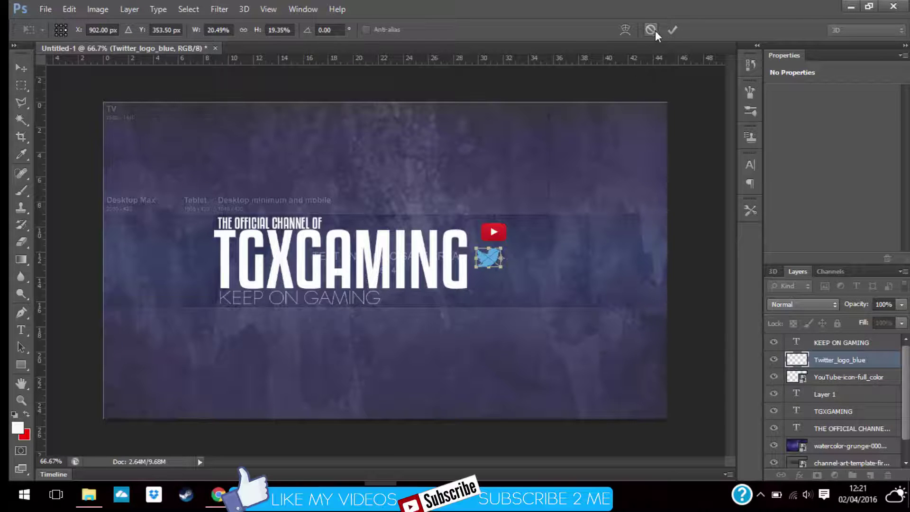
click(672, 30)
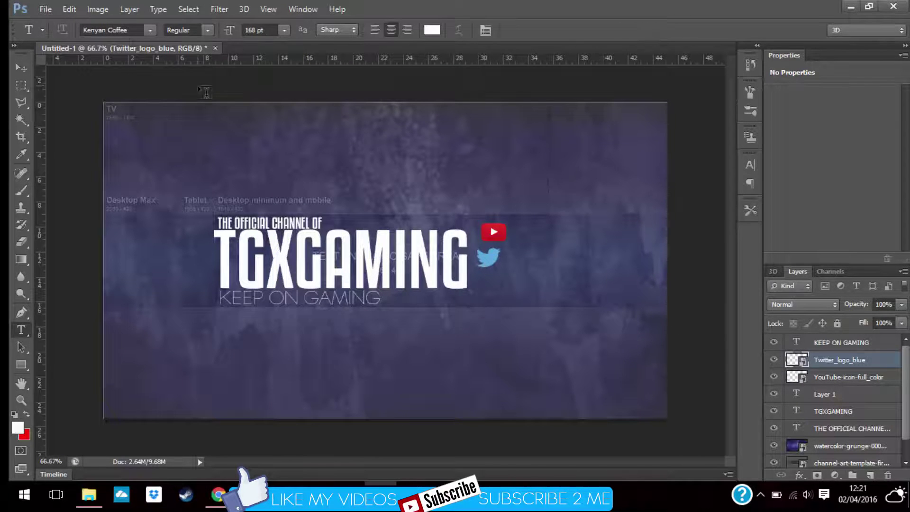
With the Move tool, position the Twitter logo just beneath the YouTube icon
click(31, 70)
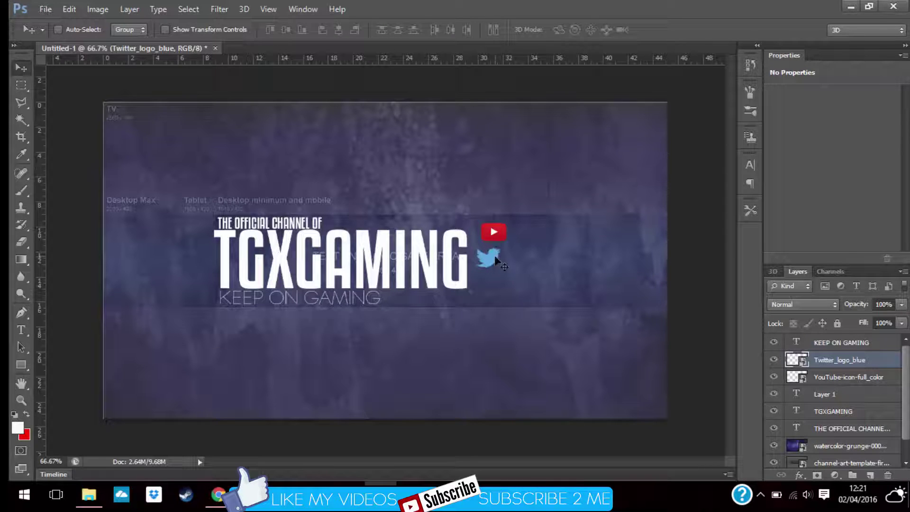
drag(496, 260, 500, 266)
click(69, 9)
mouse_move(46, 9)
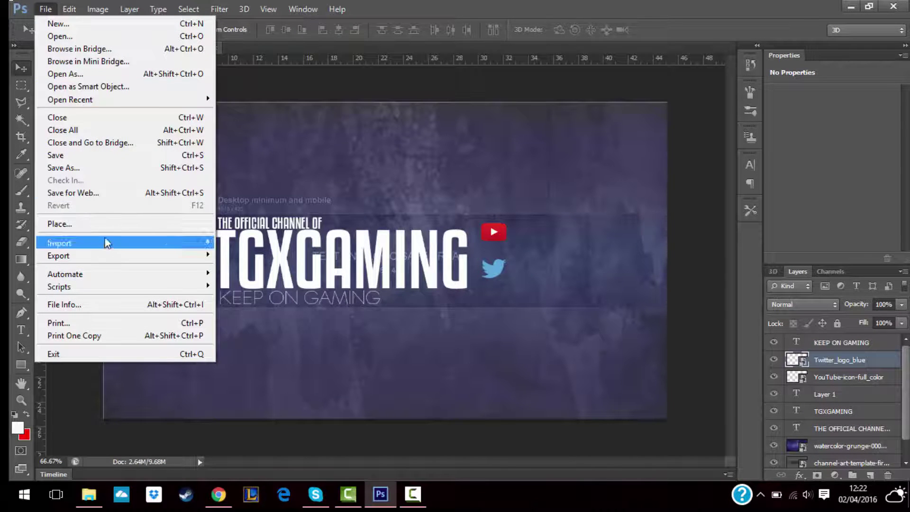
Place the Instagram logo image into the banner
click(111, 223)
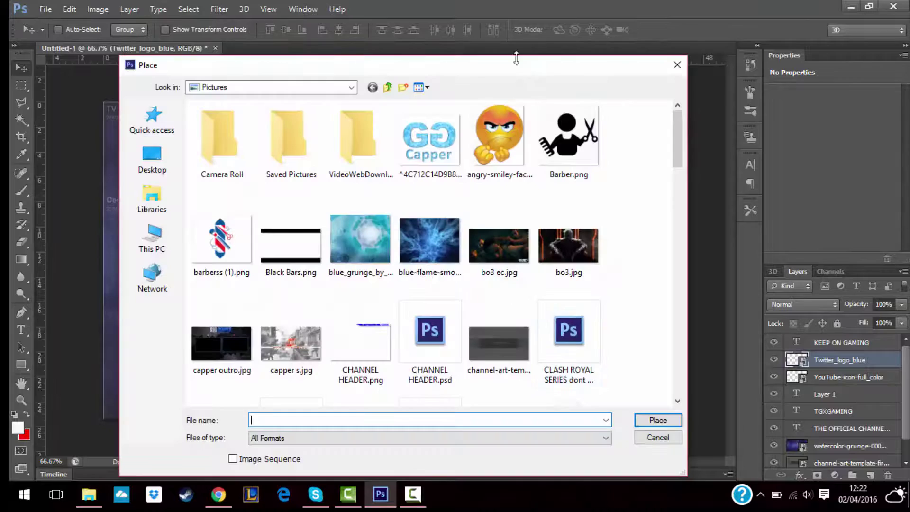
drag(439, 66, 430, 37)
scroll(319, 264, down, 10)
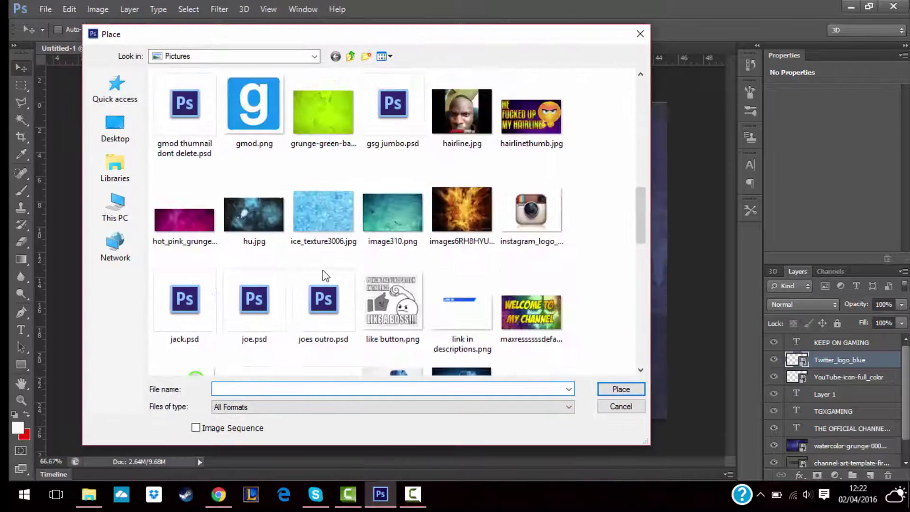
scroll(393, 305, down, 8)
scroll(478, 325, up, 3)
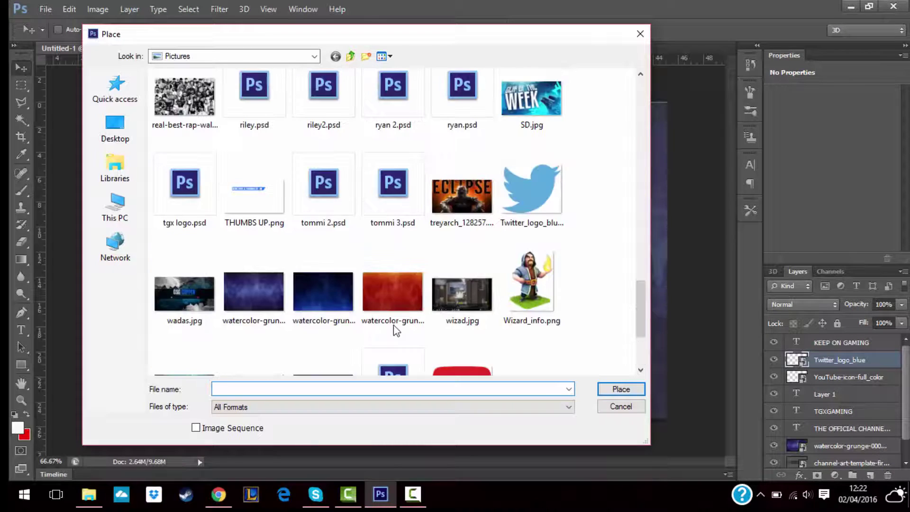
scroll(423, 334, up, 10)
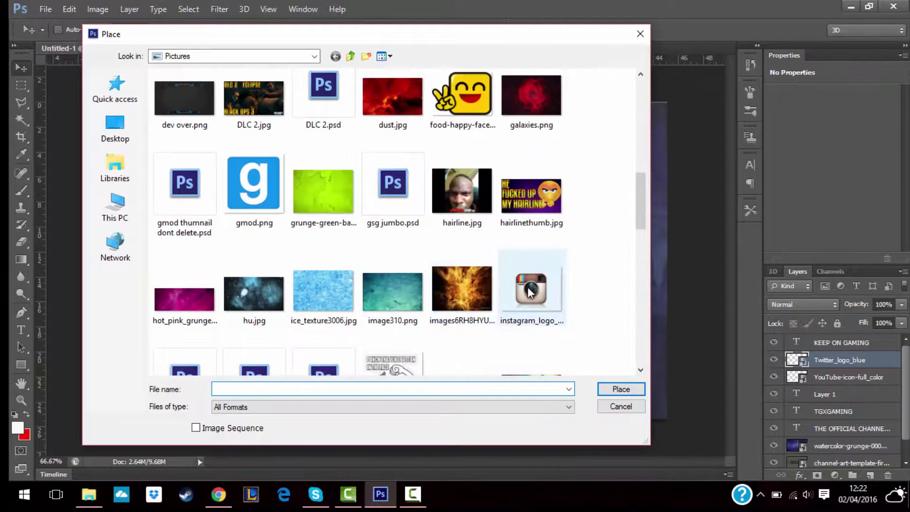
click(531, 289)
drag(619, 405, 620, 394)
click(619, 394)
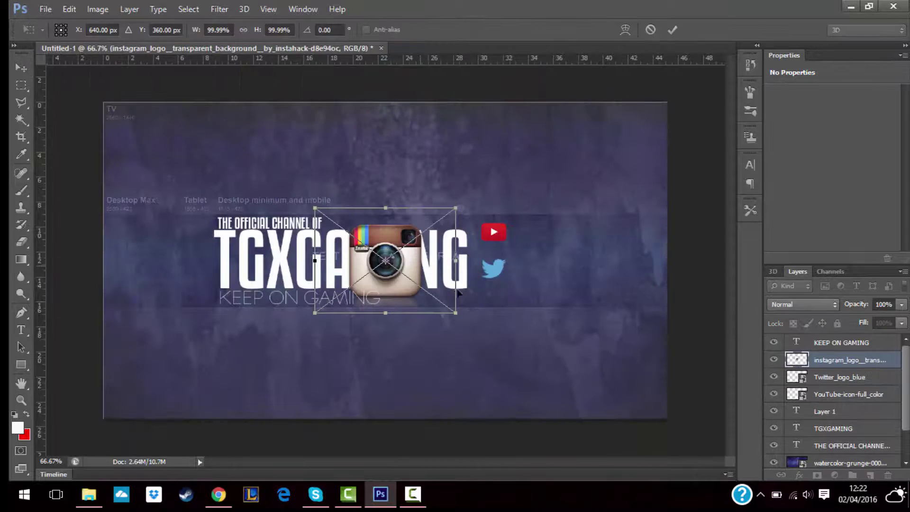
Scale the Instagram logo to about 26% under Twitter, then nudge the Twitter logo into line
drag(561, 326, 543, 349)
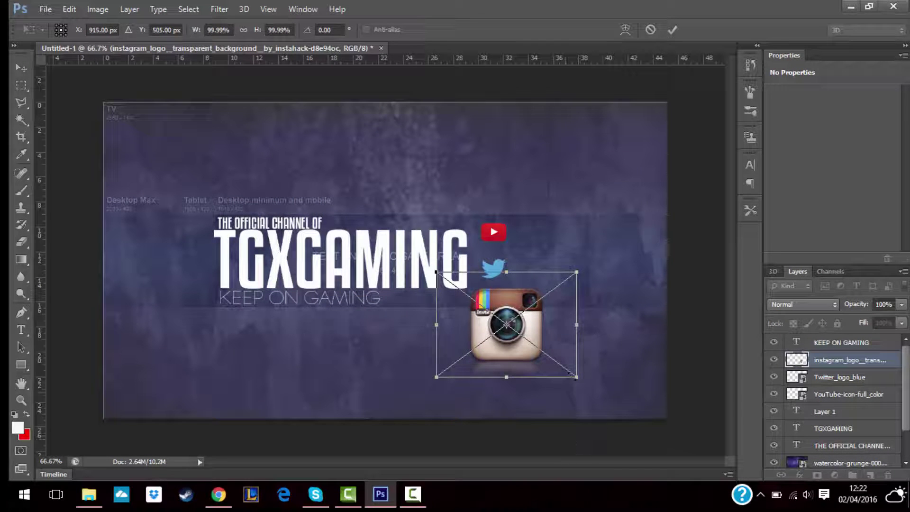
drag(576, 377, 501, 299)
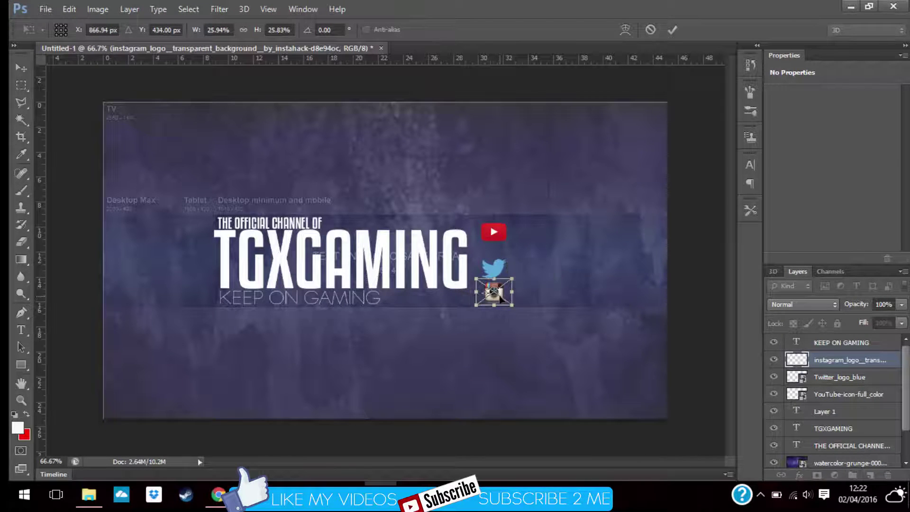
click(672, 29)
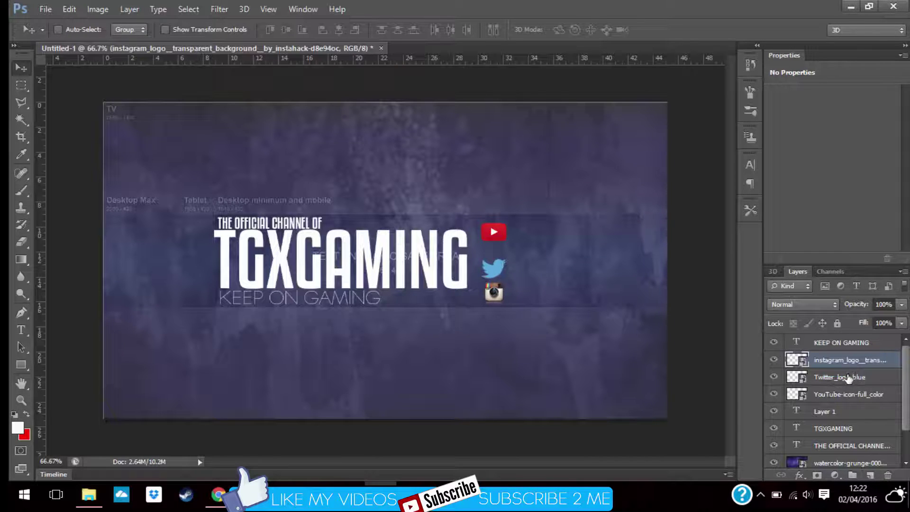
click(836, 378)
drag(488, 272, 490, 268)
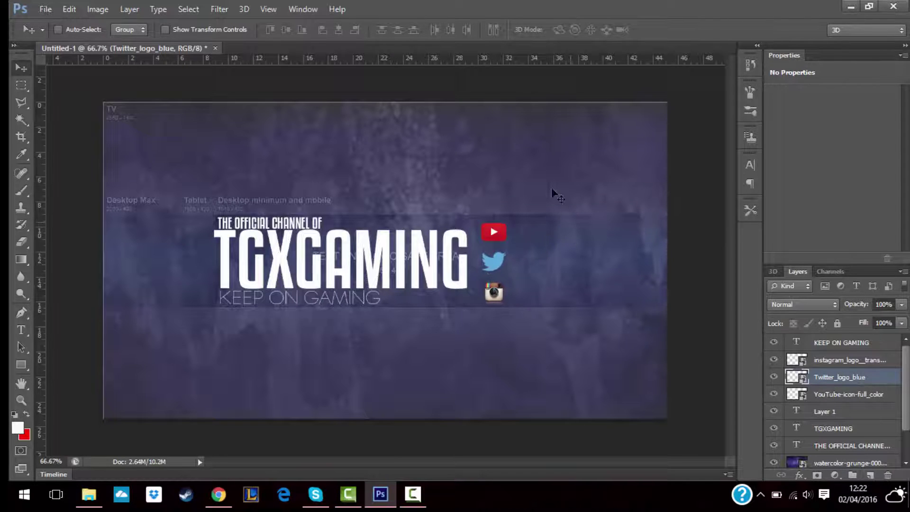
Start a 31 pt text line beside the YouTube icon beginning with '@'
click(19, 331)
click(521, 238)
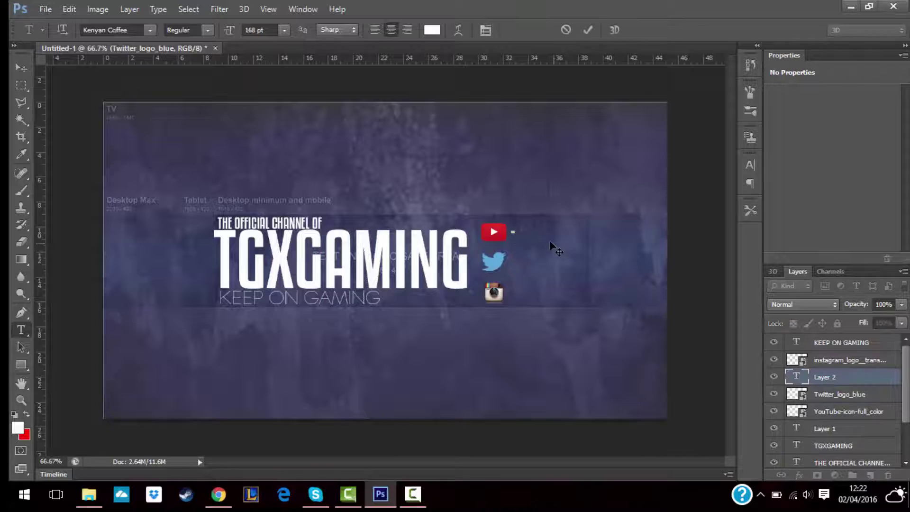
drag(233, 32, 143, 41)
text(@TGX)
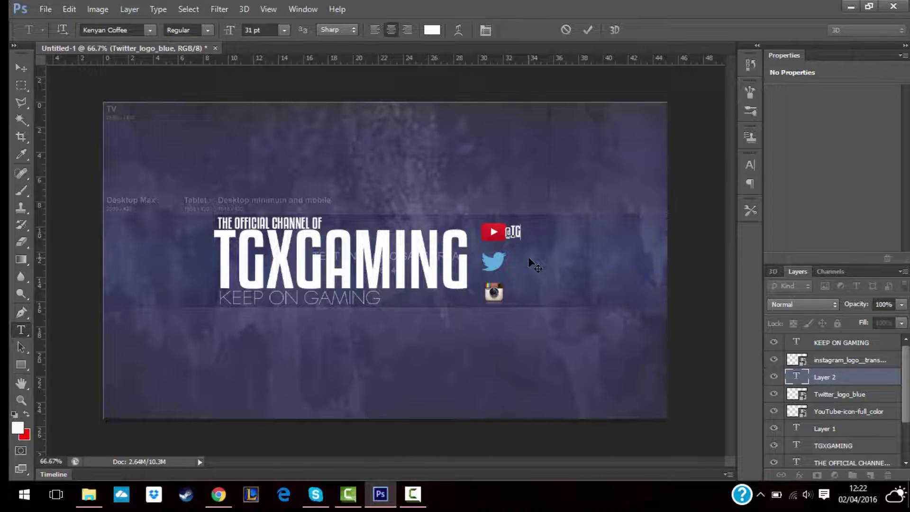
key(BackSpace)
key(BackSpace)
key(BackSpace)
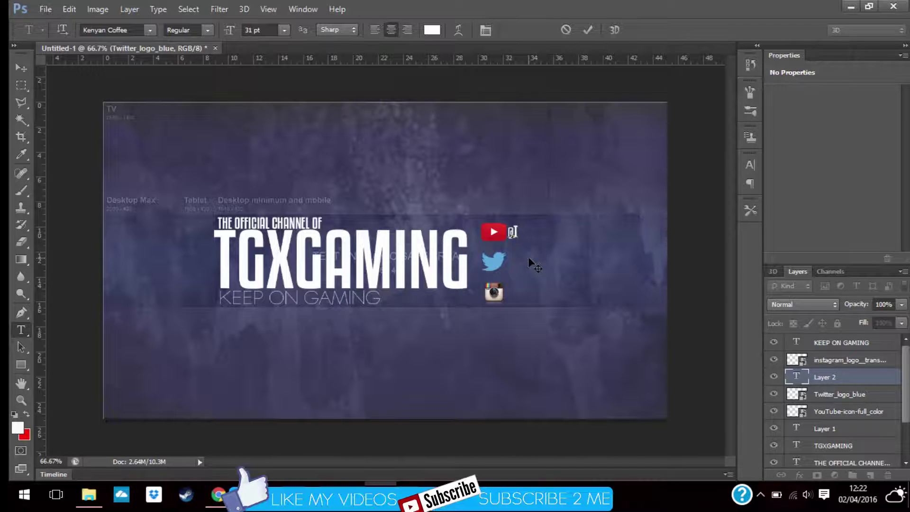
Set the text's font to TYPOGRAPH PRO
click(142, 33)
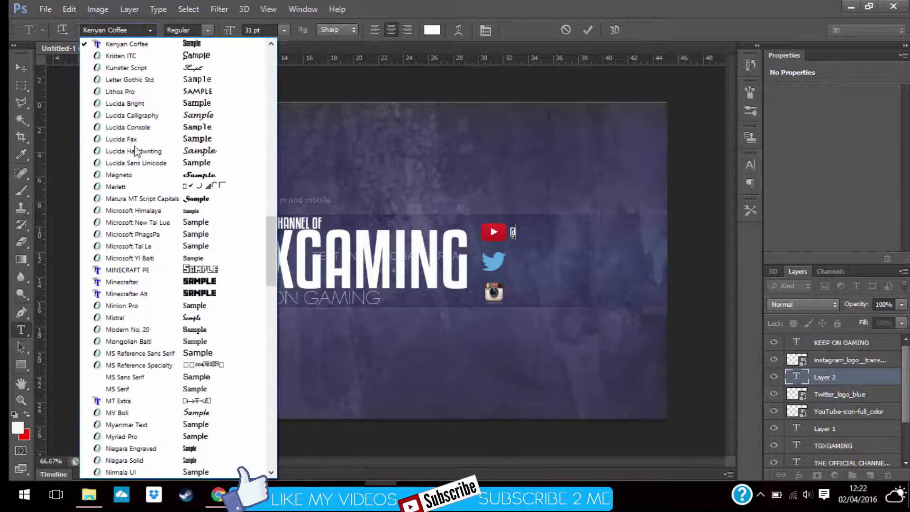
scroll(118, 379, down, 13)
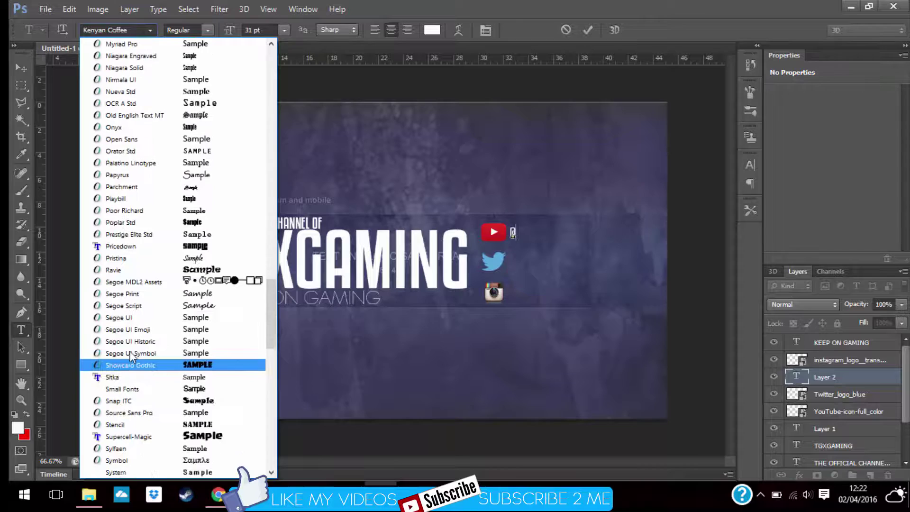
scroll(133, 351, down, 6)
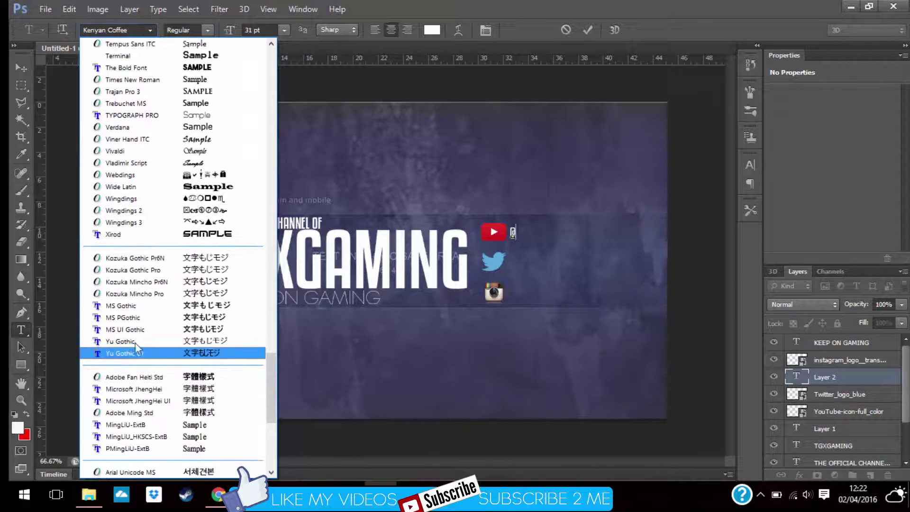
click(116, 32)
click(116, 31)
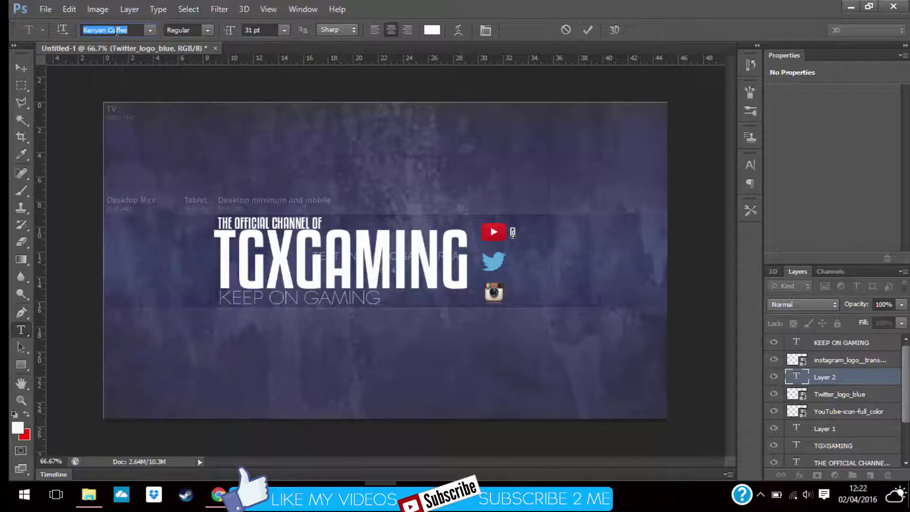
text(ty)
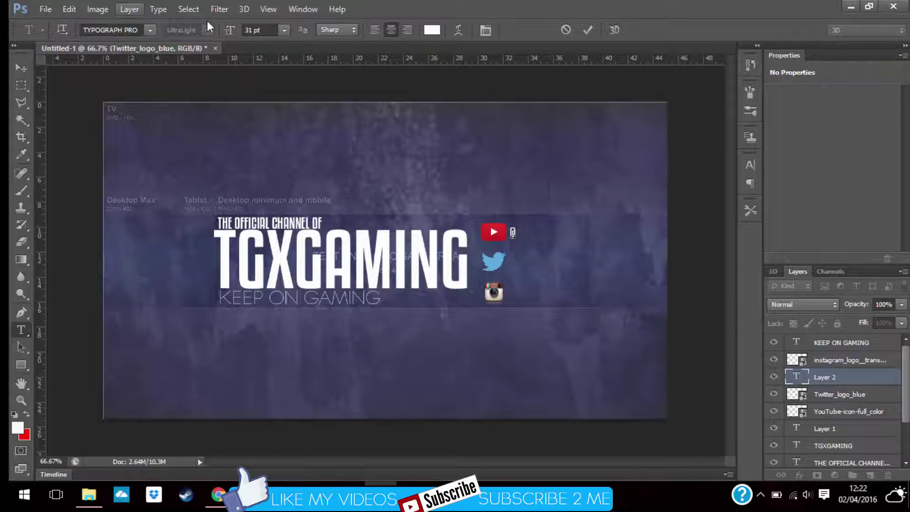
key(Escape)
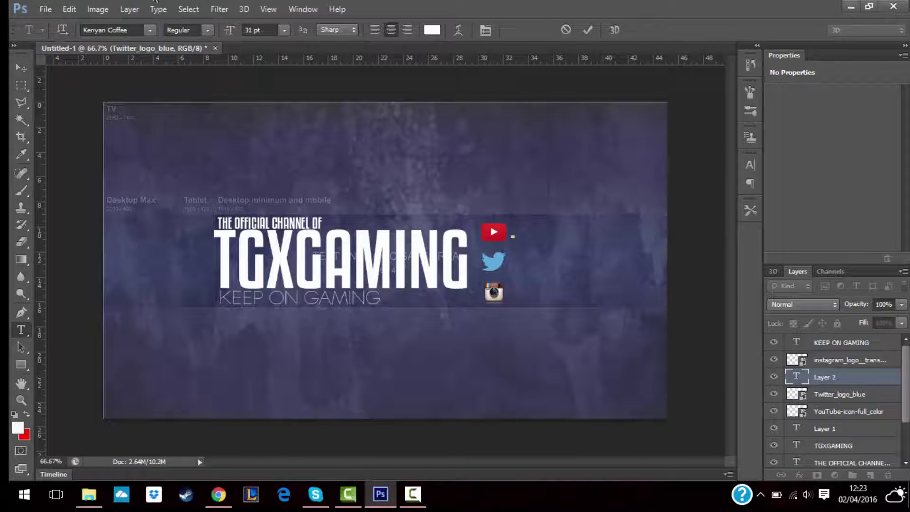
click(93, 24)
text(ty)
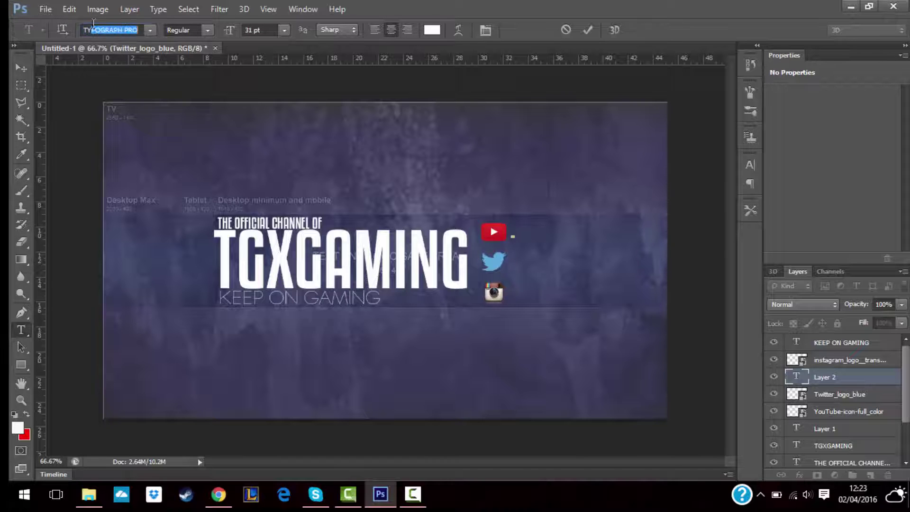
key(Return)
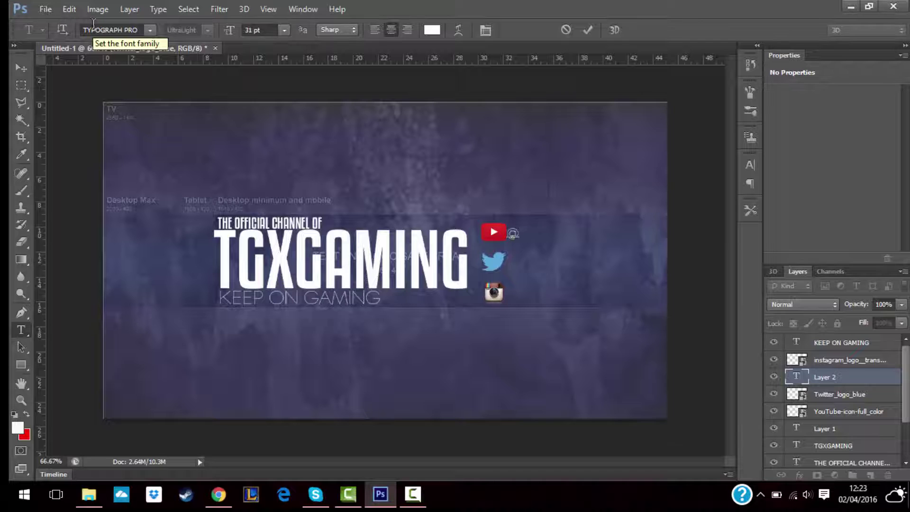
Type 'TGXGAMING' to read '@ TGXGAMING' and settle it next to the YouTube icon
text(TG)
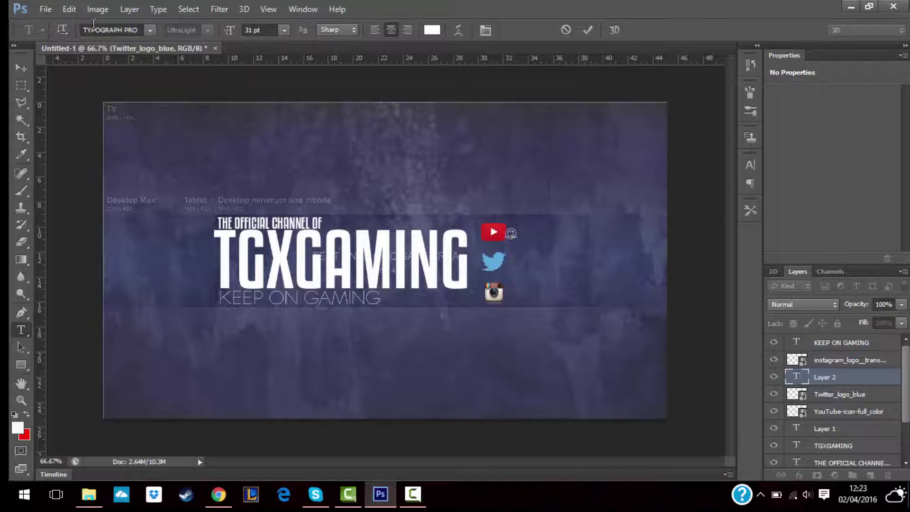
text(XGAMING)
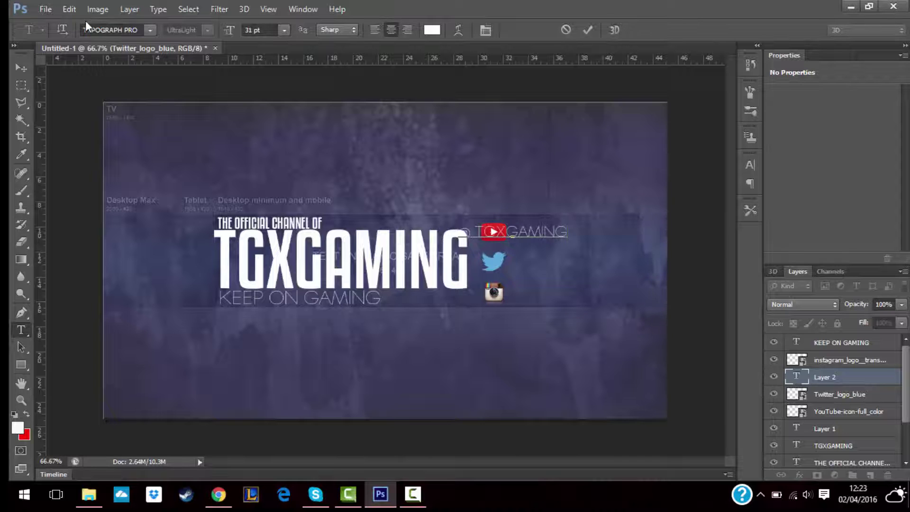
drag(527, 264, 600, 280)
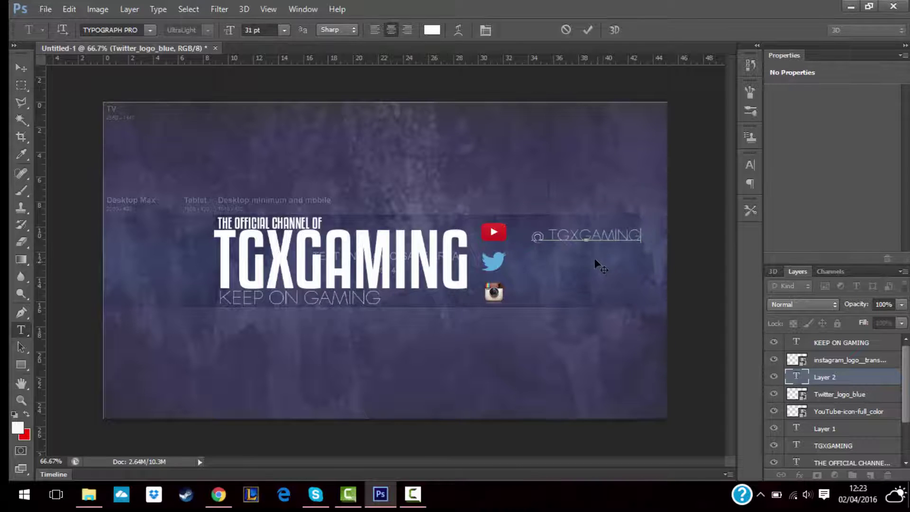
drag(595, 260, 580, 258)
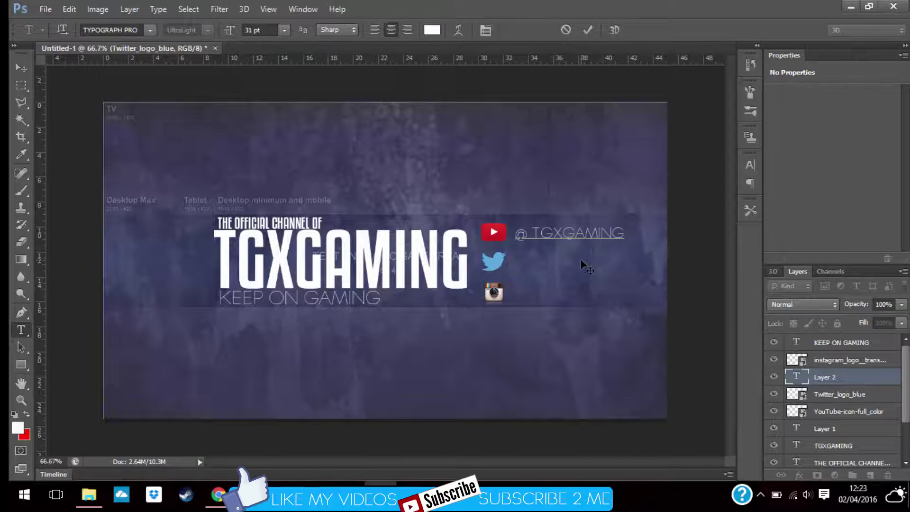
Commit '@ TGXGAMING' and add the Twitter handle text beside the Twitter logo
click(587, 30)
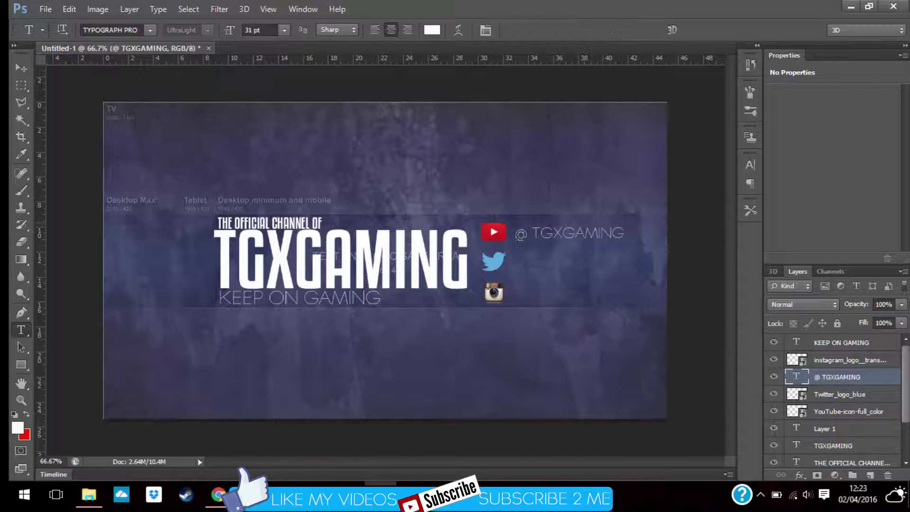
click(522, 265)
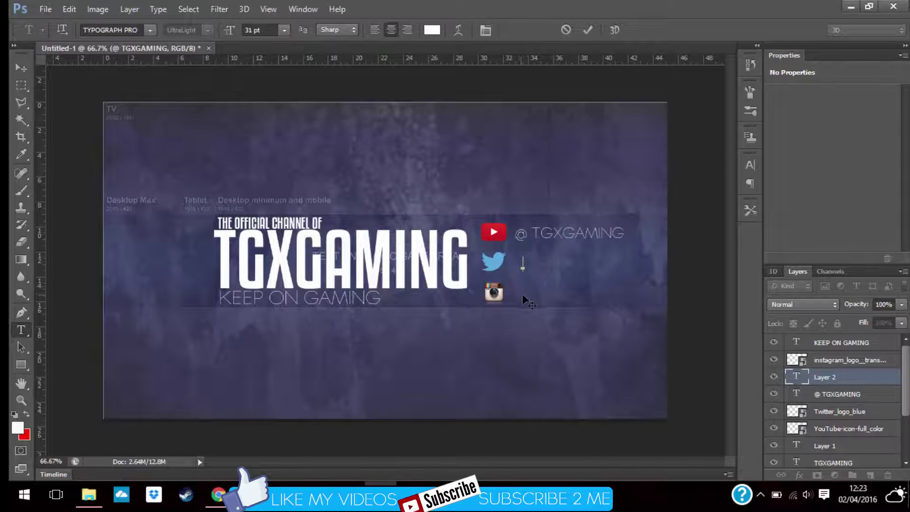
text(@ Sim)
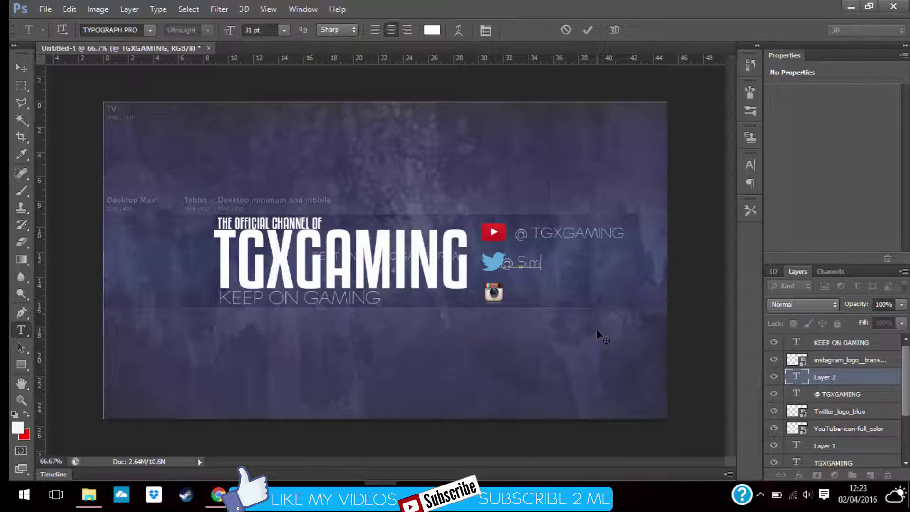
text(ply_dev123)
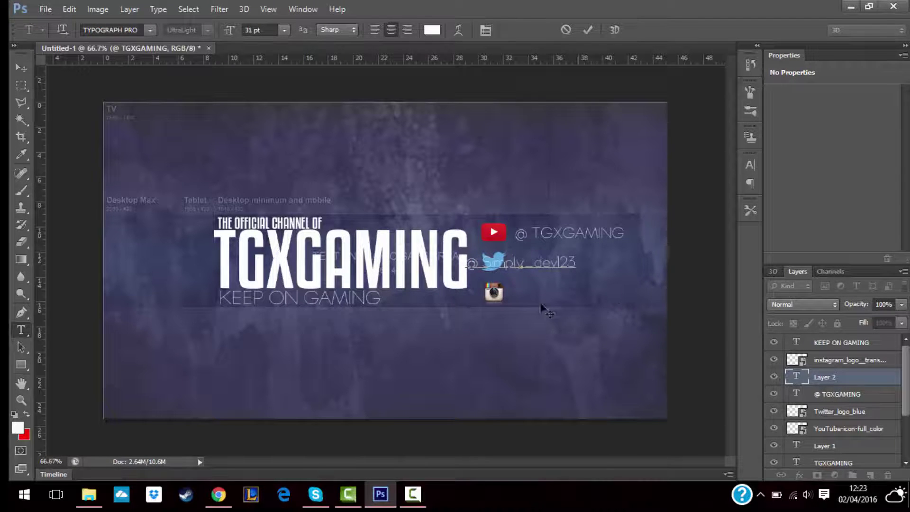
drag(542, 308, 562, 293)
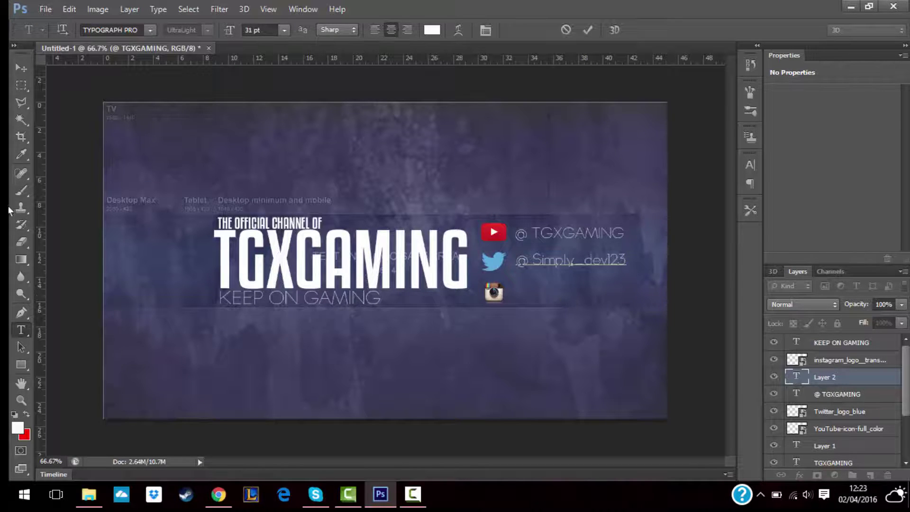
click(587, 31)
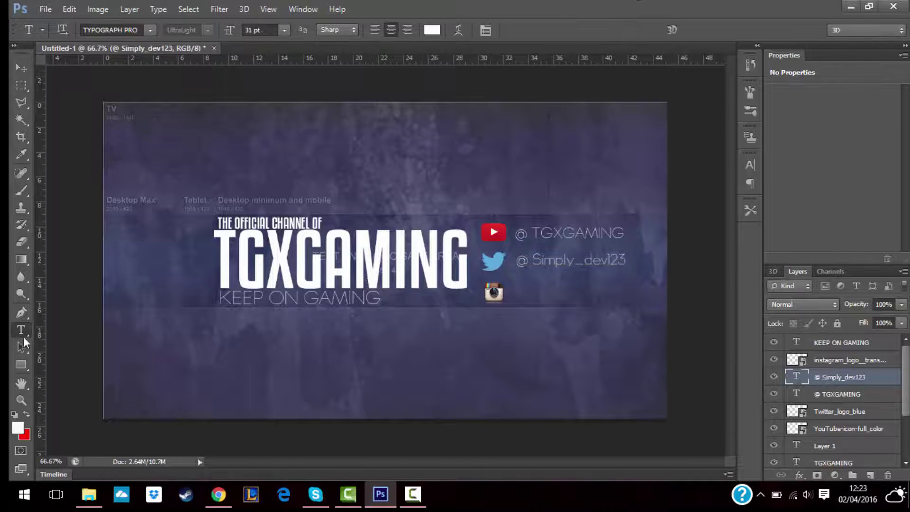
Add the Instagram handle beside the Instagram icon, aligned with the other handles
click(521, 286)
text(@)
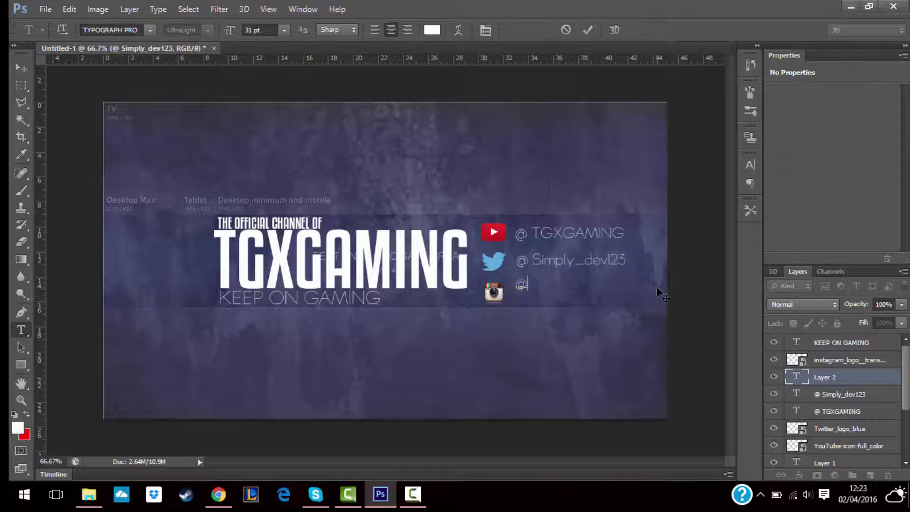
text( Simply_dev16)
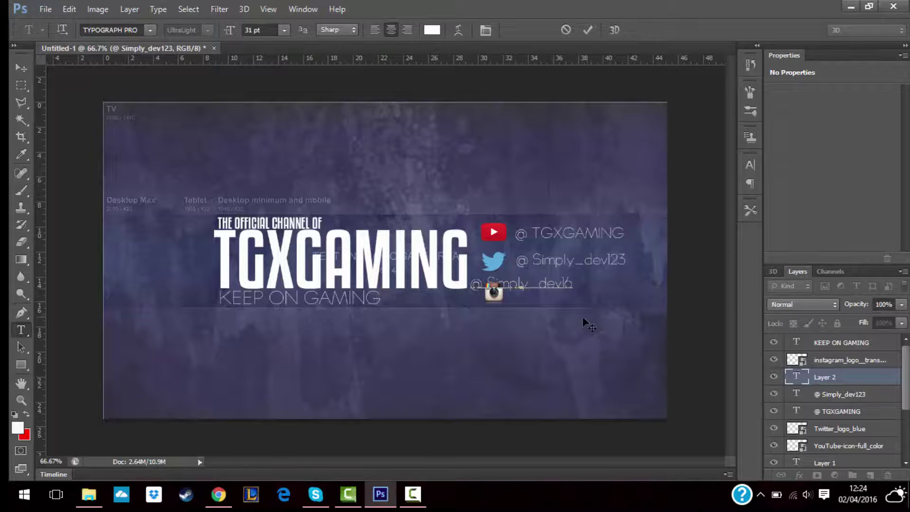
drag(558, 337, 601, 338)
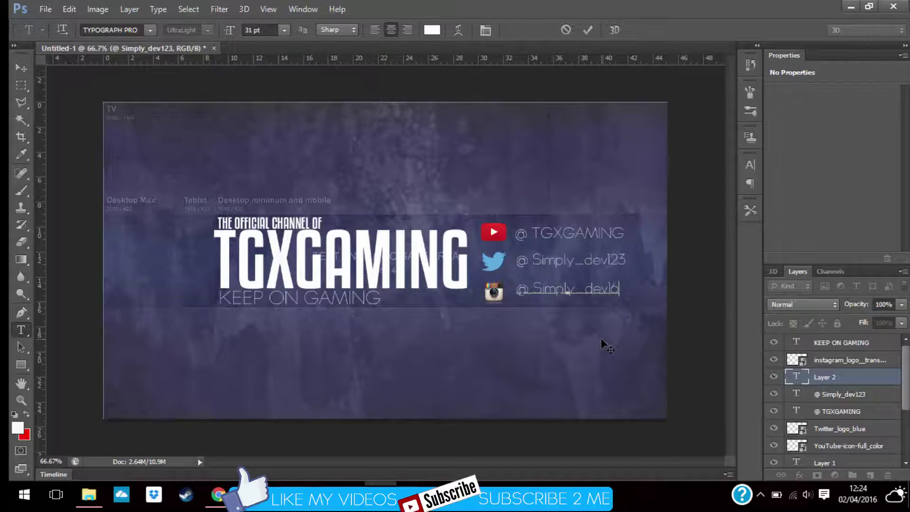
click(588, 30)
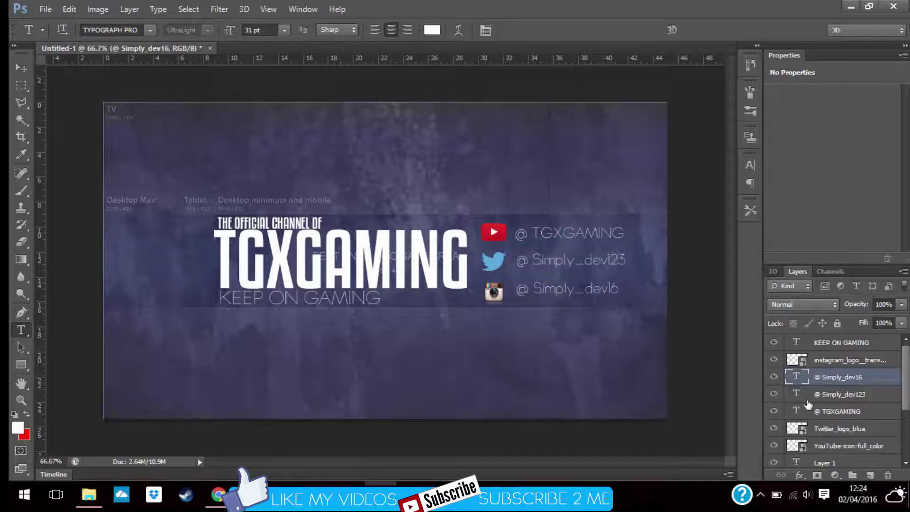
scroll(811, 408, down, 3)
Raise the watercolor grunge layer to 100% opacity, then select the channel-art template layer
click(847, 425)
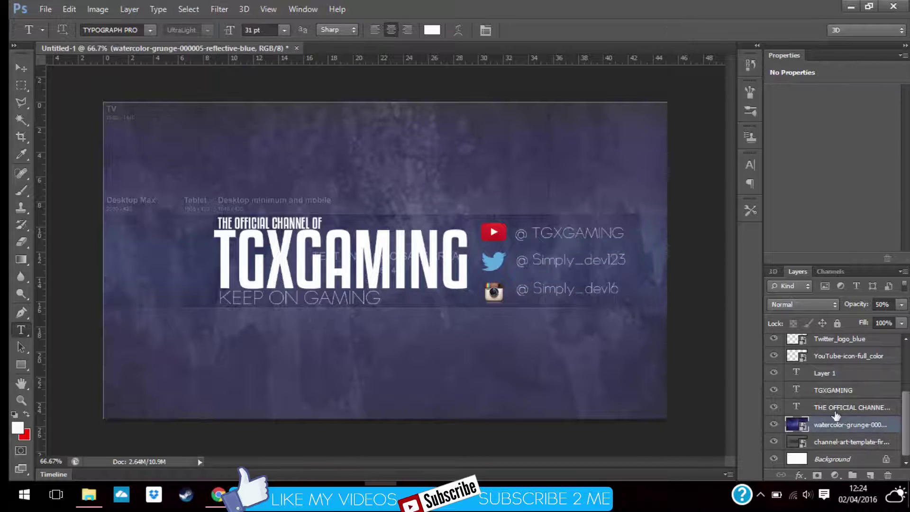
drag(857, 304, 902, 307)
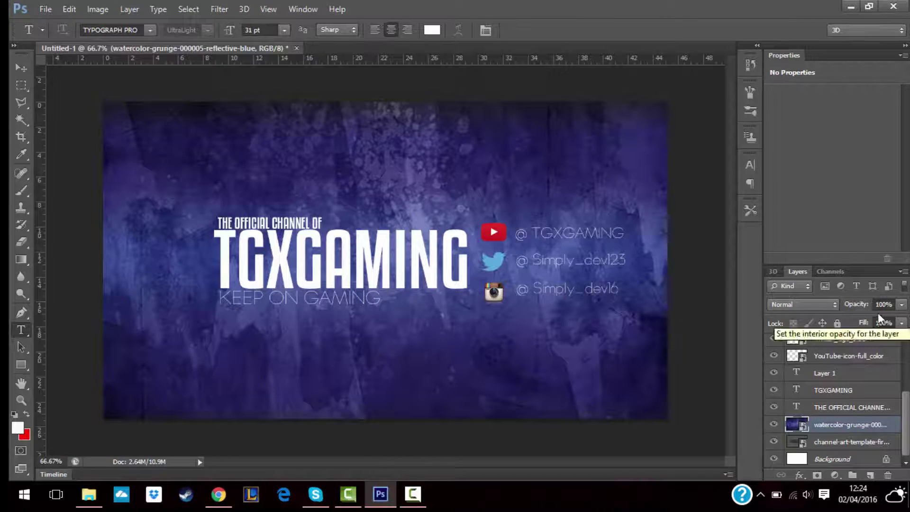
click(828, 448)
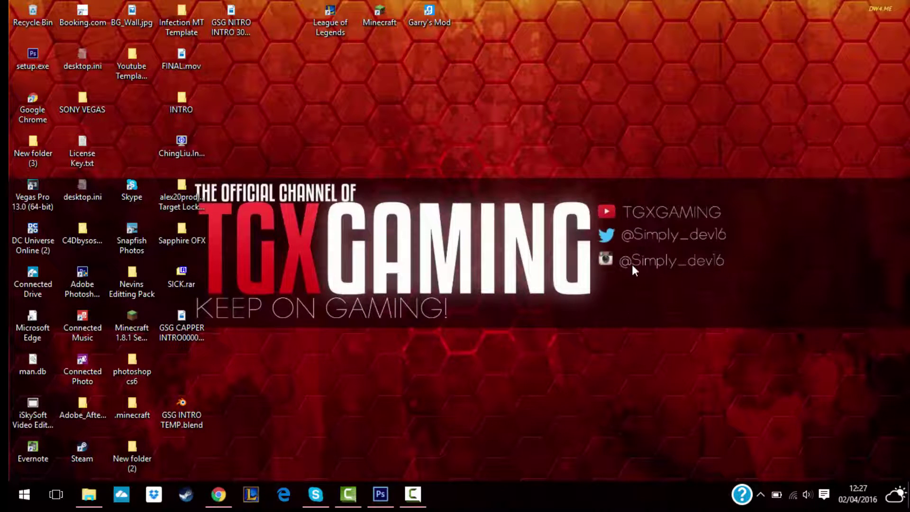
click(374, 500)
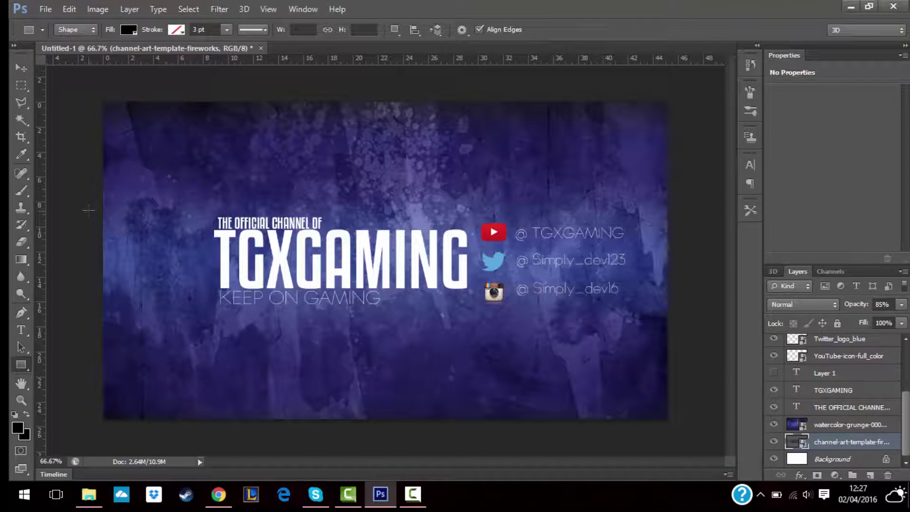
Draw a dark band across the banner's middle above KEEP ON GAMING at about half opacity, plus a 1378 × 230 px rectangle
drag(83, 211, 690, 312)
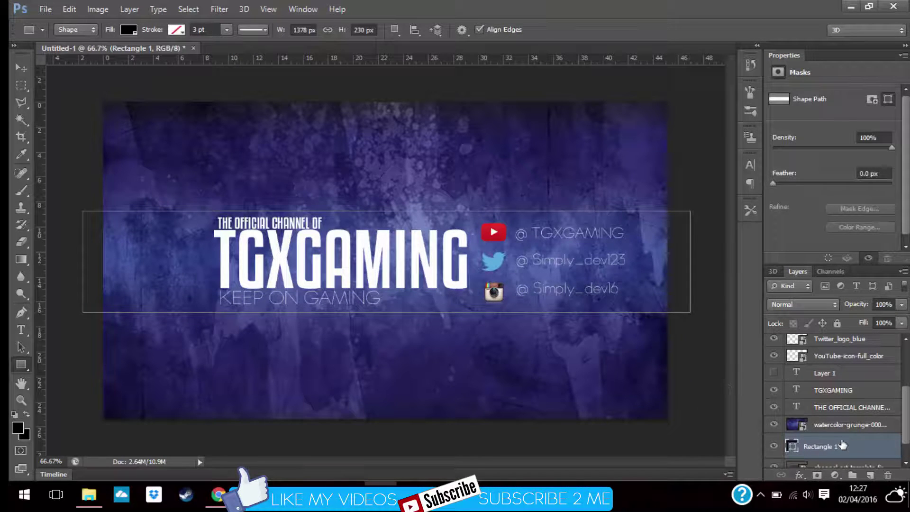
drag(836, 446, 849, 338)
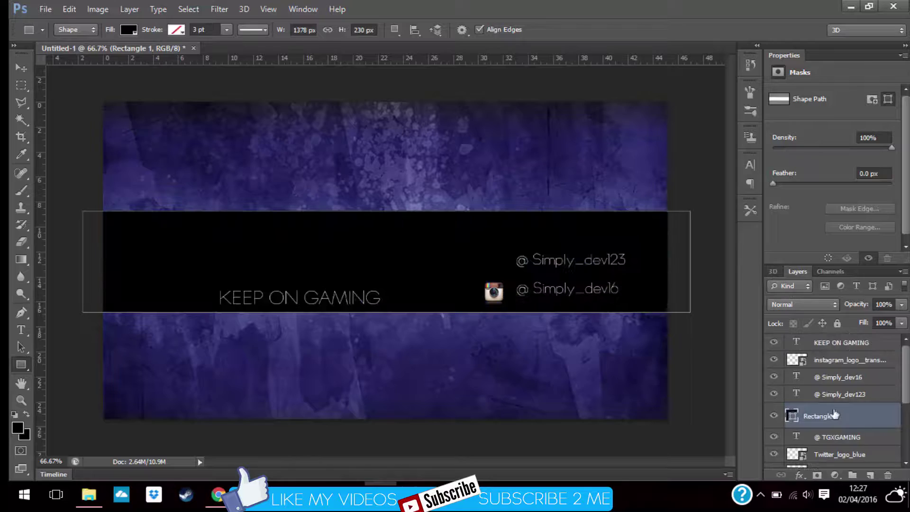
drag(834, 416, 834, 369)
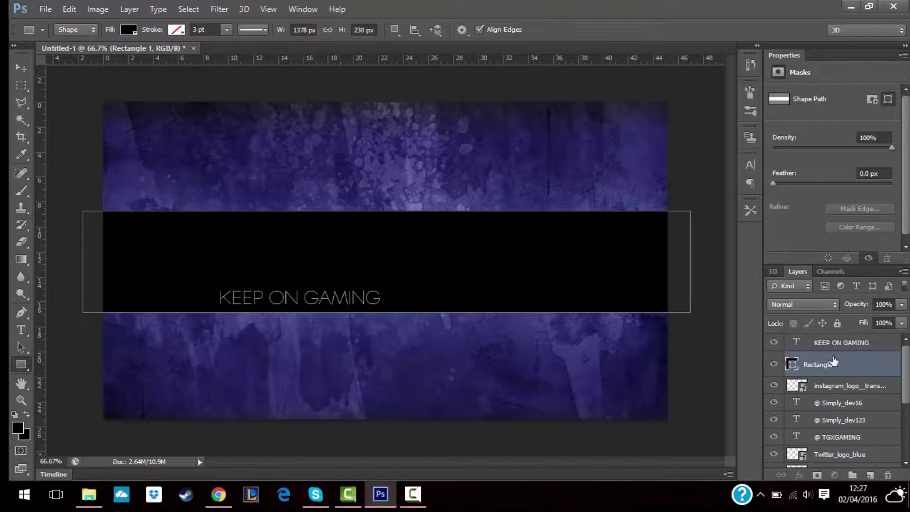
mouse_move(834, 364)
mouse_down()
mouse_move(834, 342)
mouse_move(834, 355)
mouse_up()
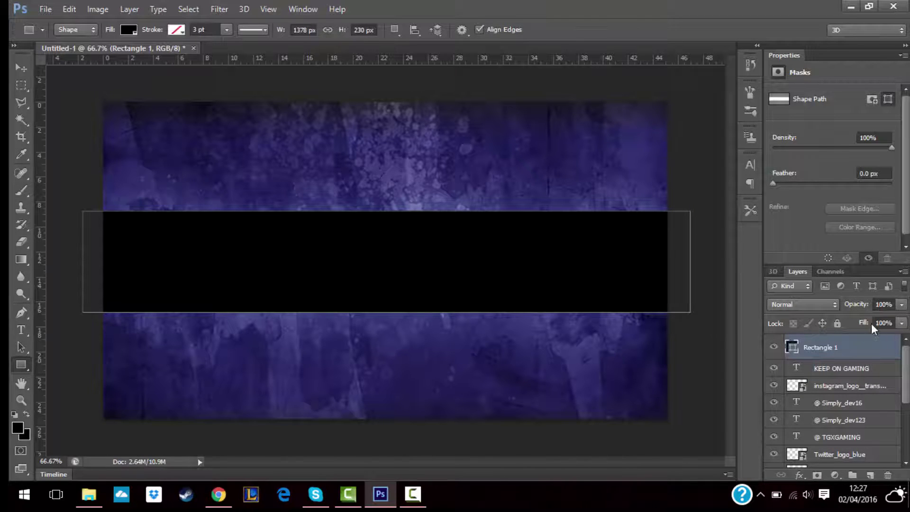
drag(862, 307, 832, 312)
click(712, 345)
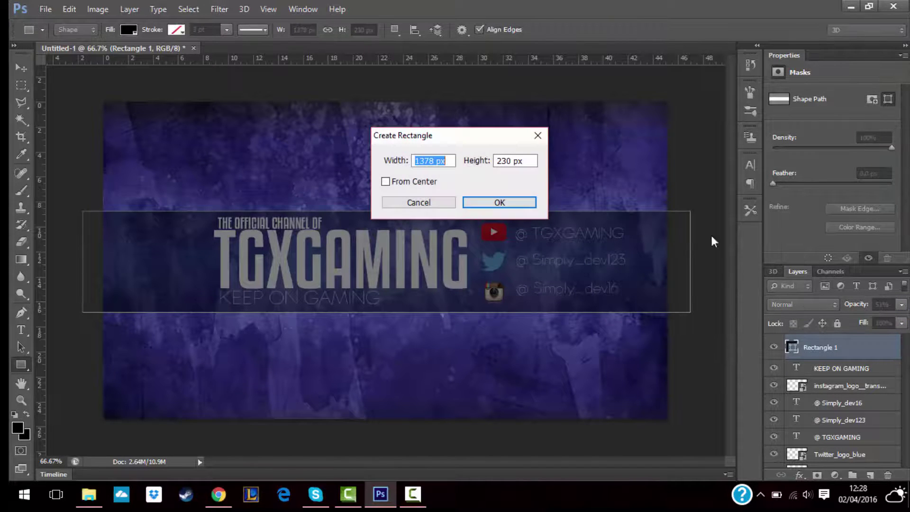
click(520, 206)
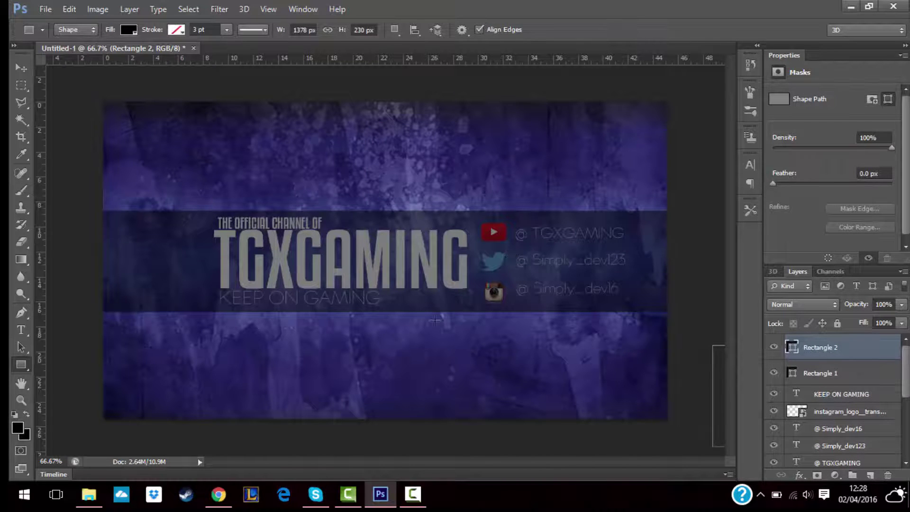
Add a stroke outline to the TGXGAMING title through its Blending Options
click(827, 429)
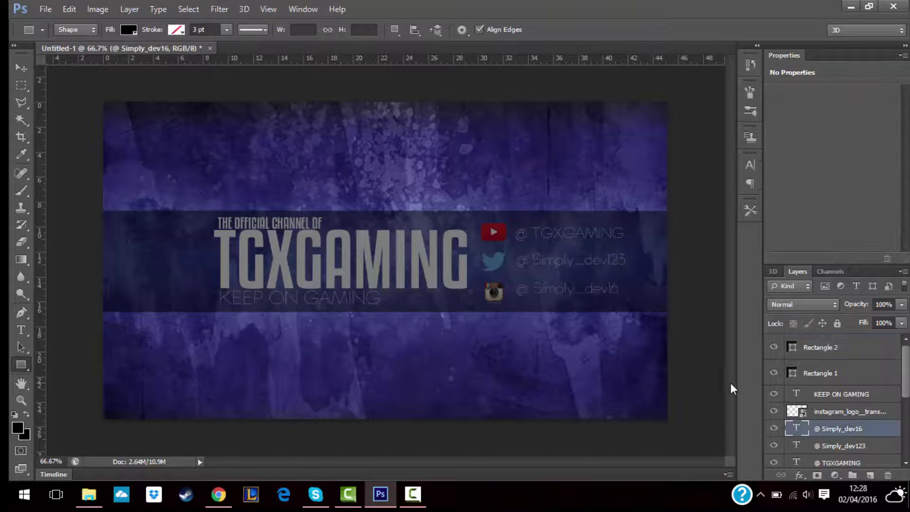
right_click(835, 430)
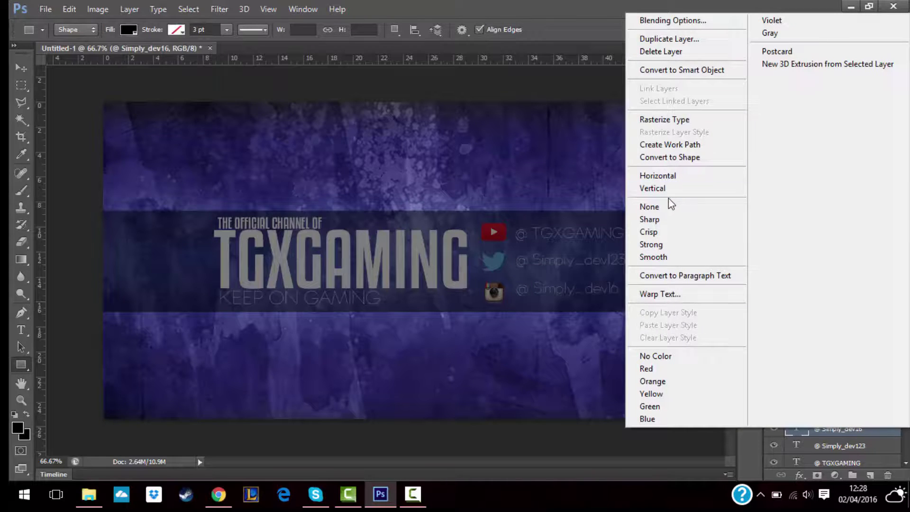
click(700, 476)
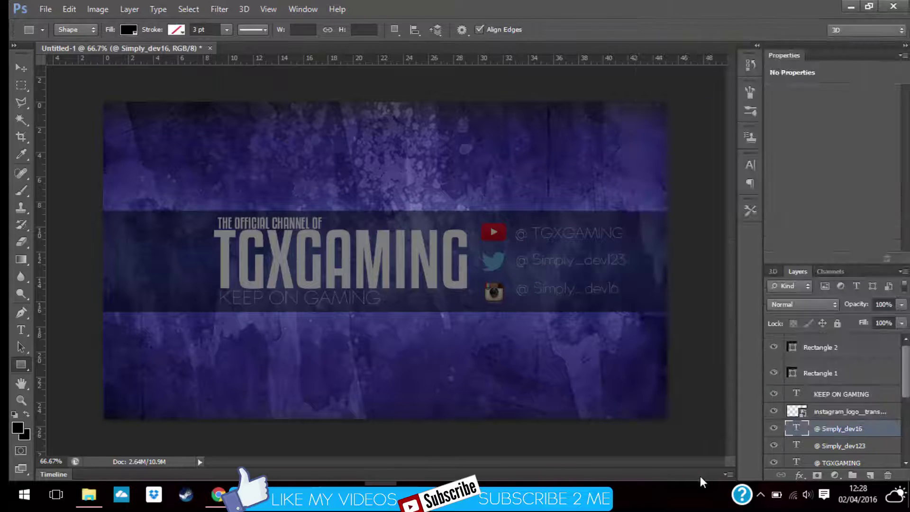
click(840, 463)
scroll(841, 453, down, 3)
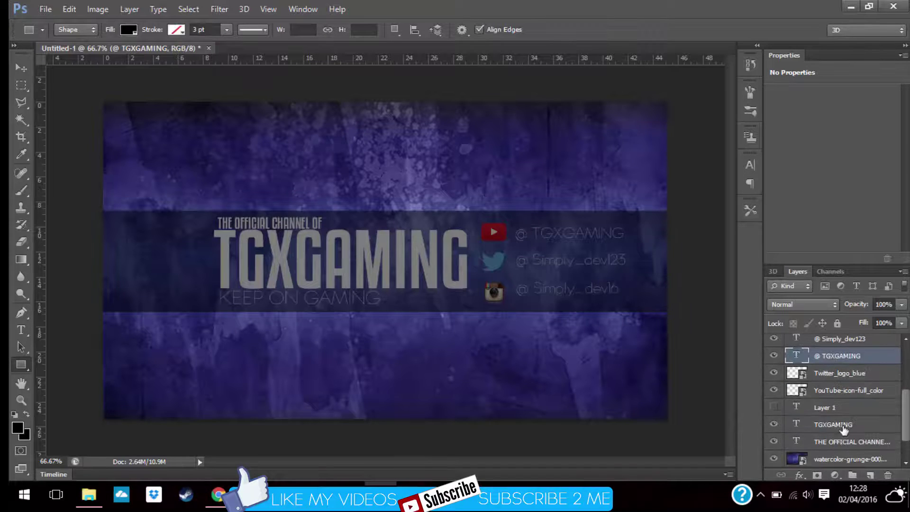
right_click(848, 425)
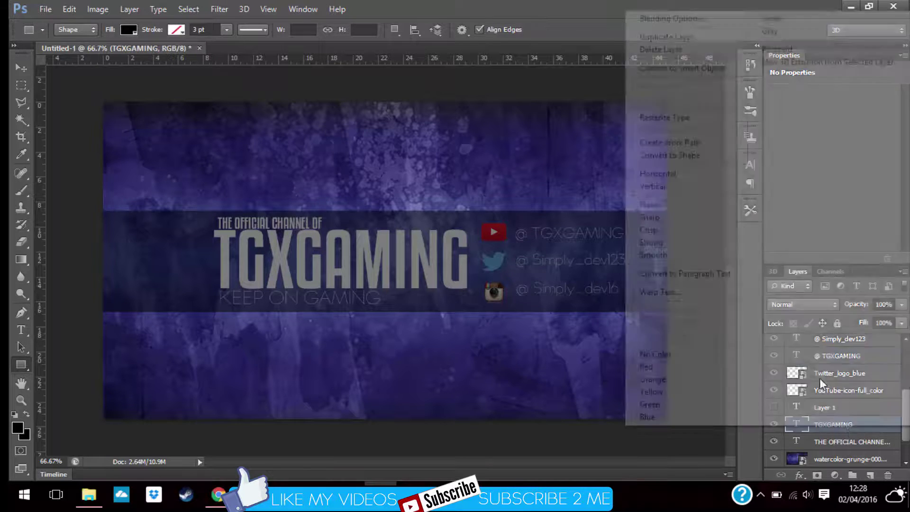
click(689, 18)
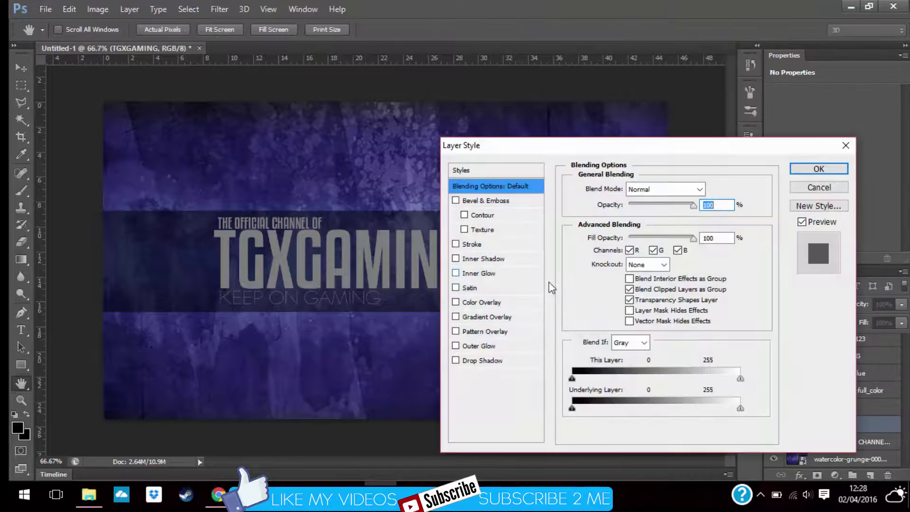
click(456, 245)
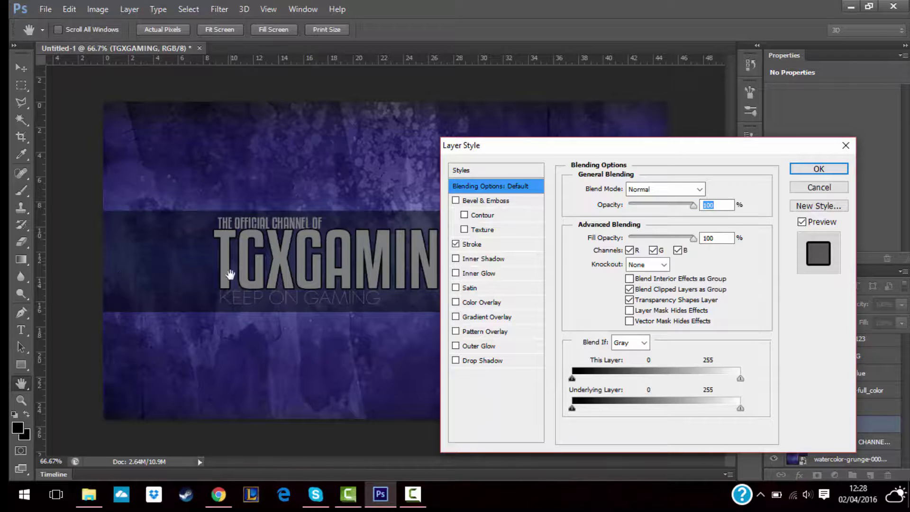
click(812, 174)
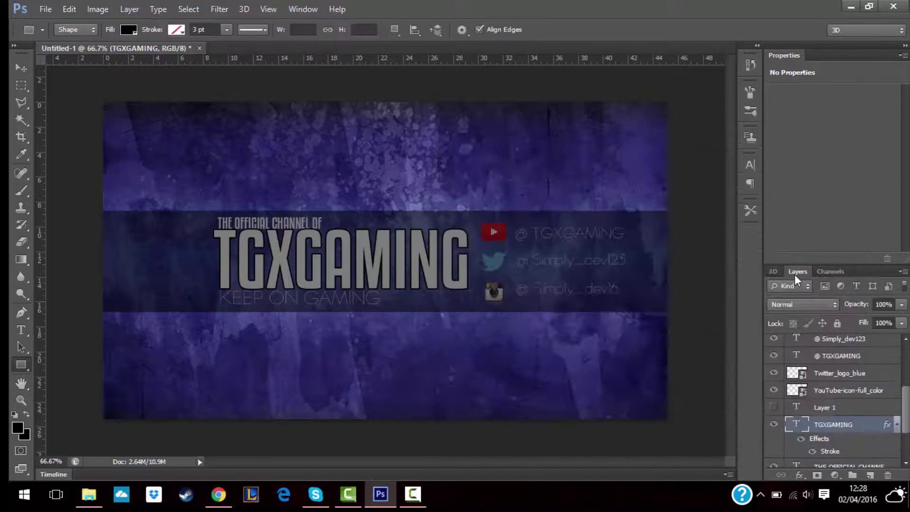
Give the TGXGAMING title an 18 px outer glow, then minimize Photoshop to view the desktop
right_click(827, 424)
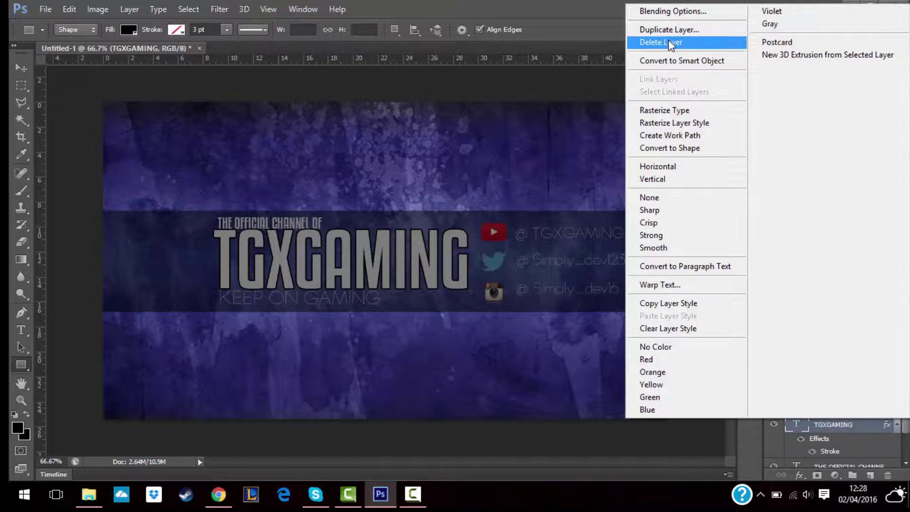
key(XF86MonBrightnessUp)
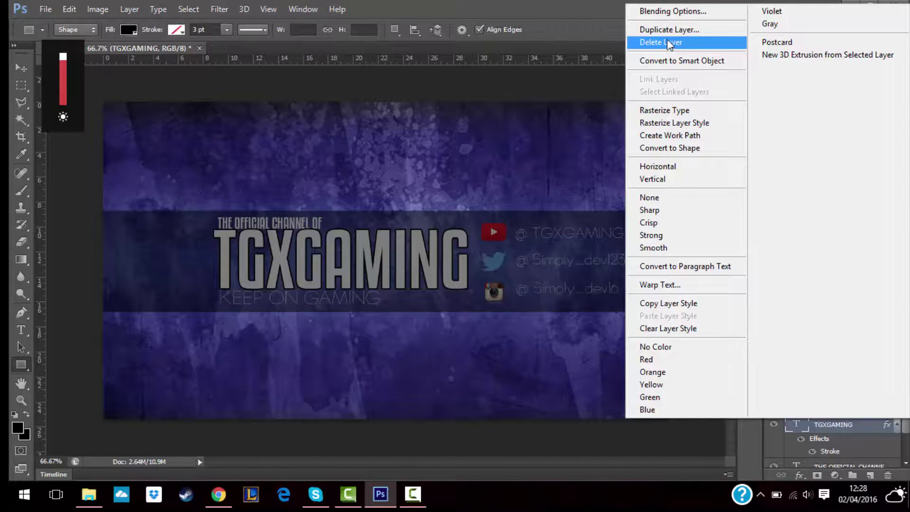
click(669, 11)
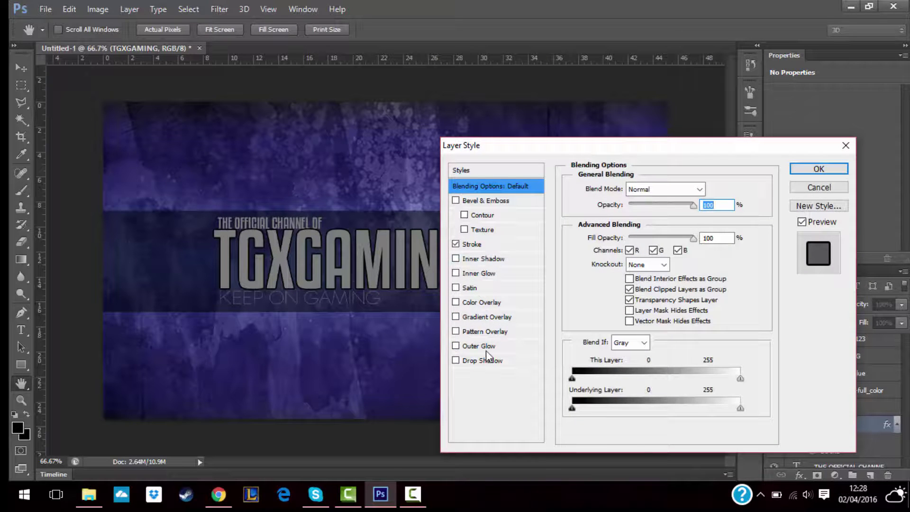
click(478, 347)
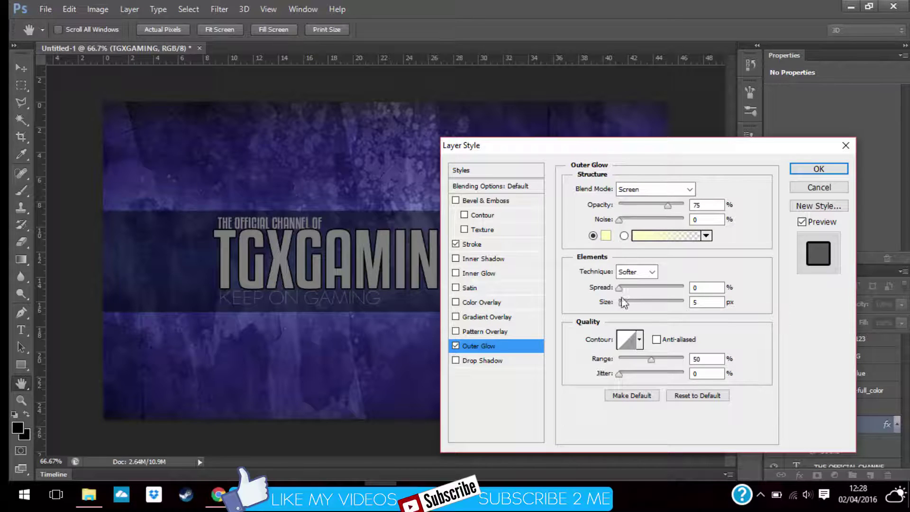
drag(622, 294, 627, 304)
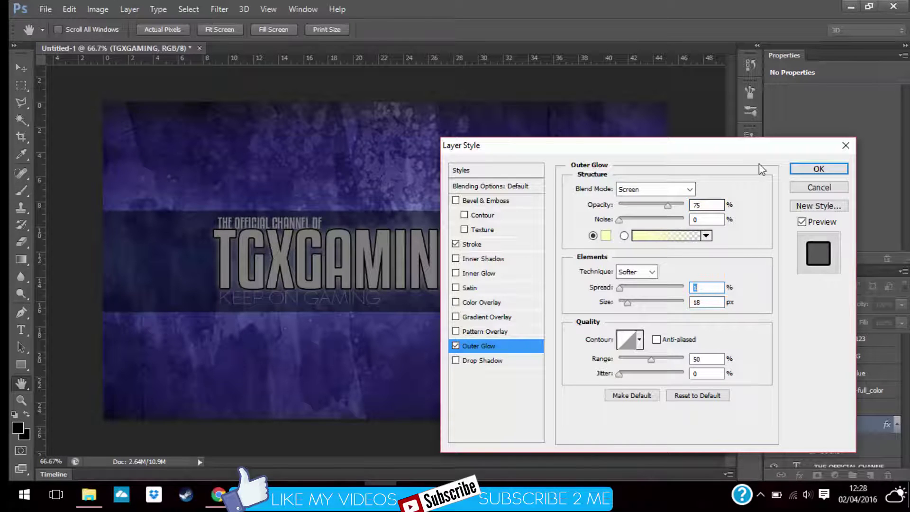
click(812, 169)
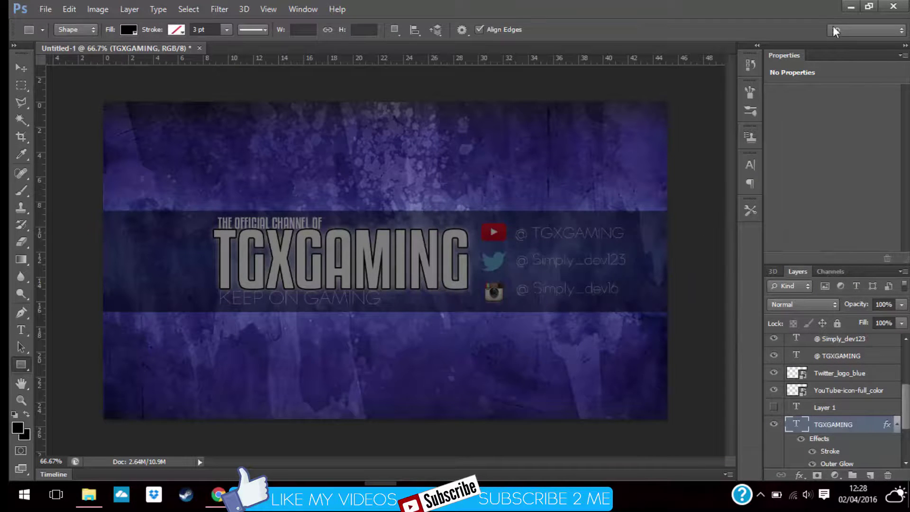
click(856, 2)
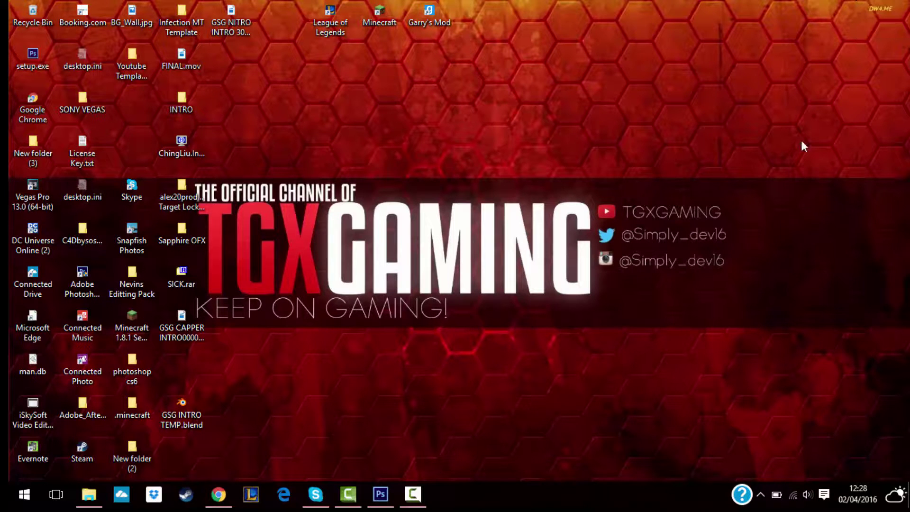
Remove the TGXGAMING stroke and shrink its outer glow from 18 px to about 1 px
click(380, 494)
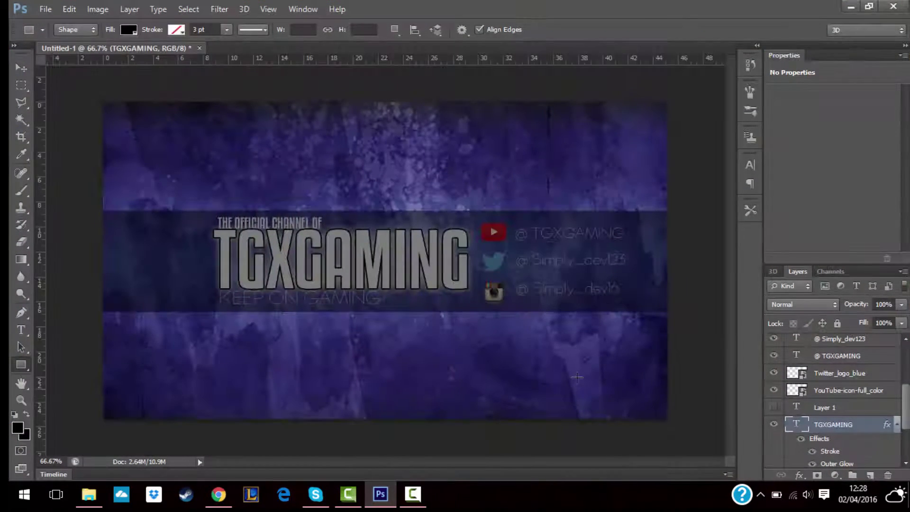
right_click(818, 429)
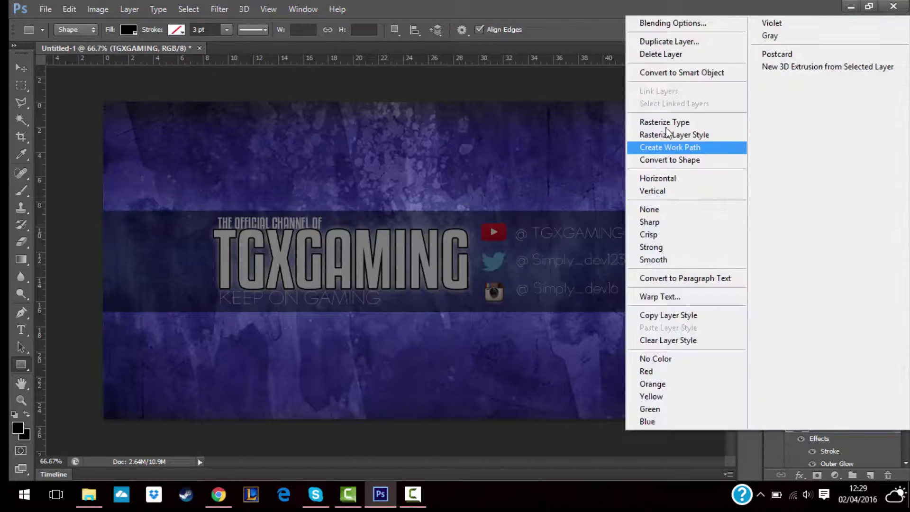
click(663, 25)
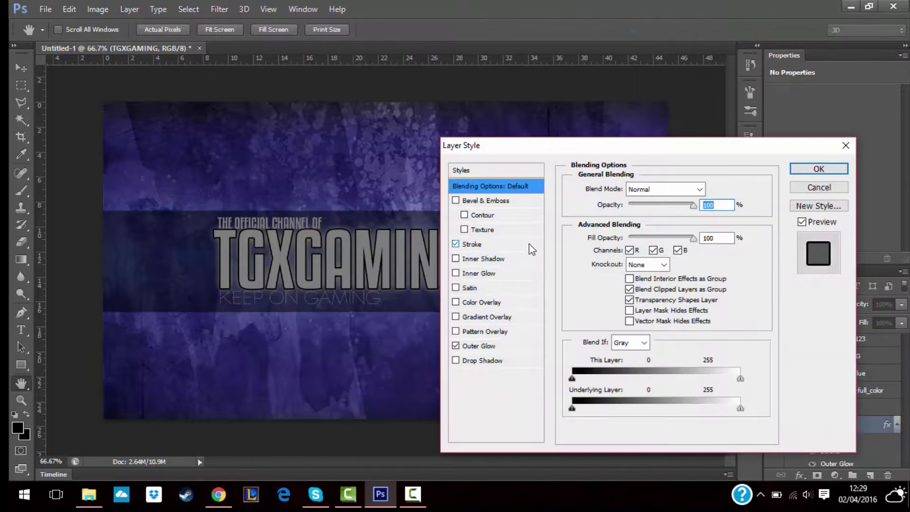
click(457, 244)
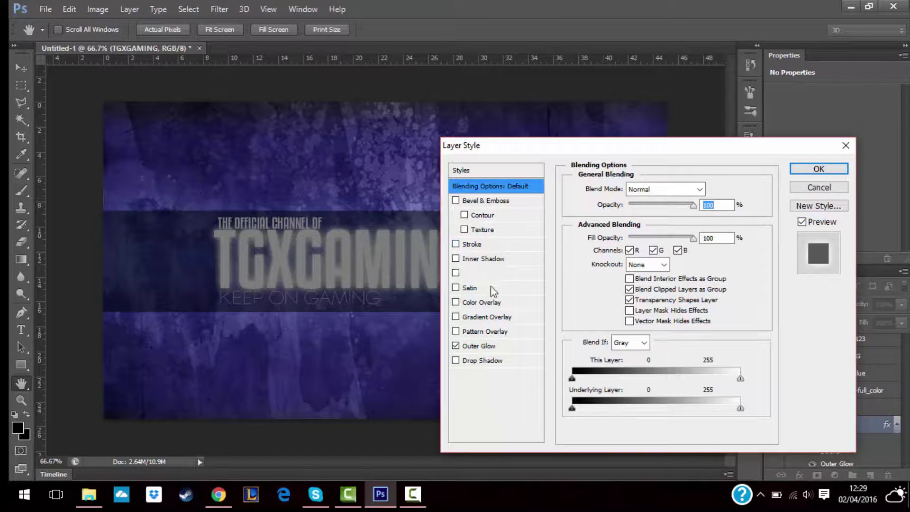
click(479, 346)
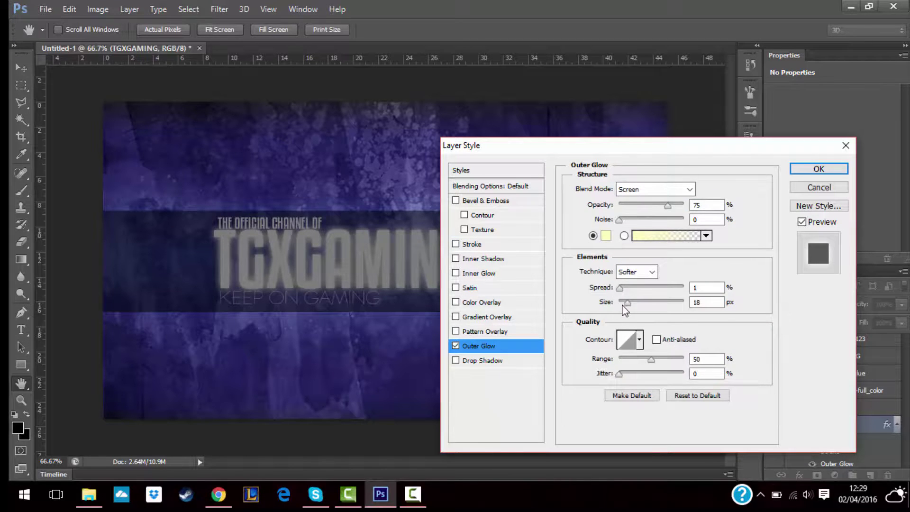
mouse_move(627, 305)
mouse_down()
mouse_move(619, 312)
mouse_move(626, 288)
mouse_up()
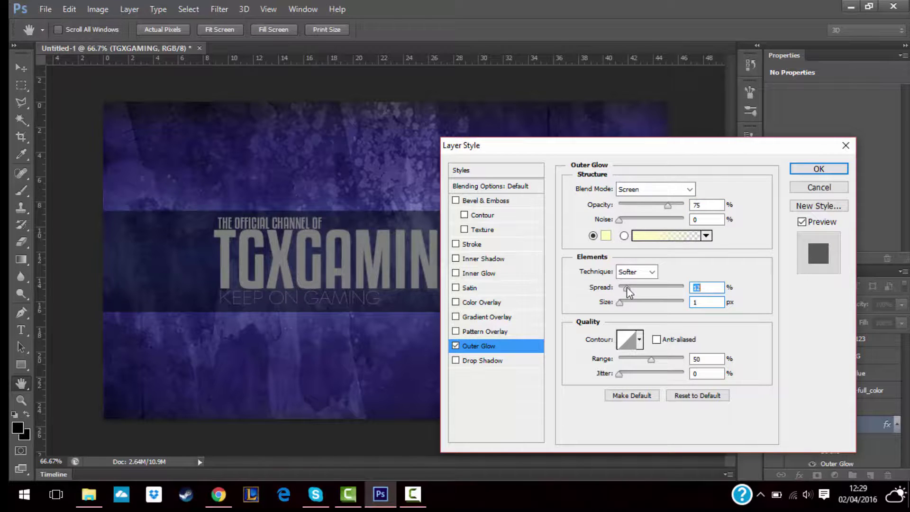
click(818, 169)
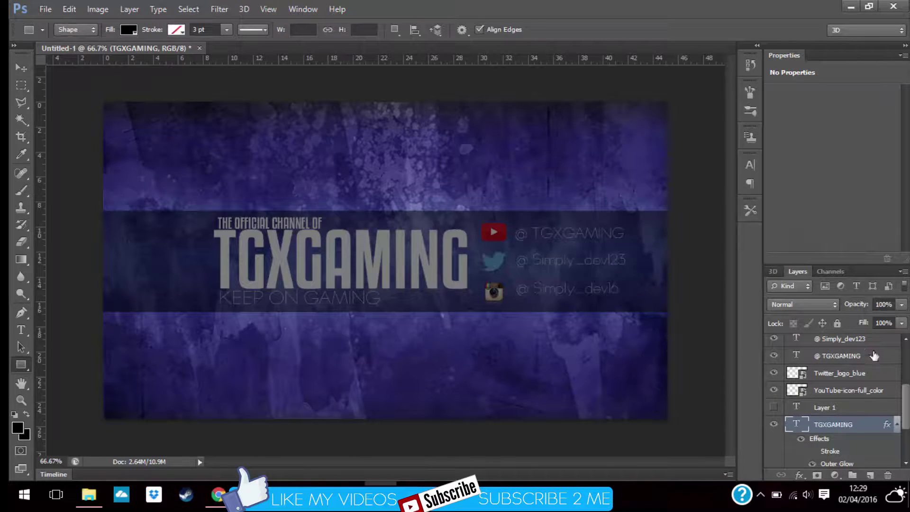
Lower the Rectangle 1 strip's opacity from 51% to 30%
scroll(851, 385, up, 3)
click(833, 349)
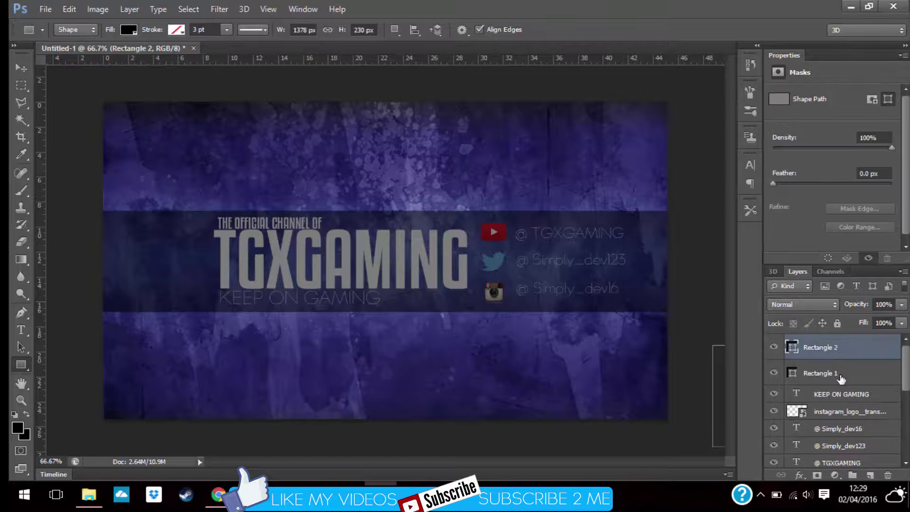
click(839, 376)
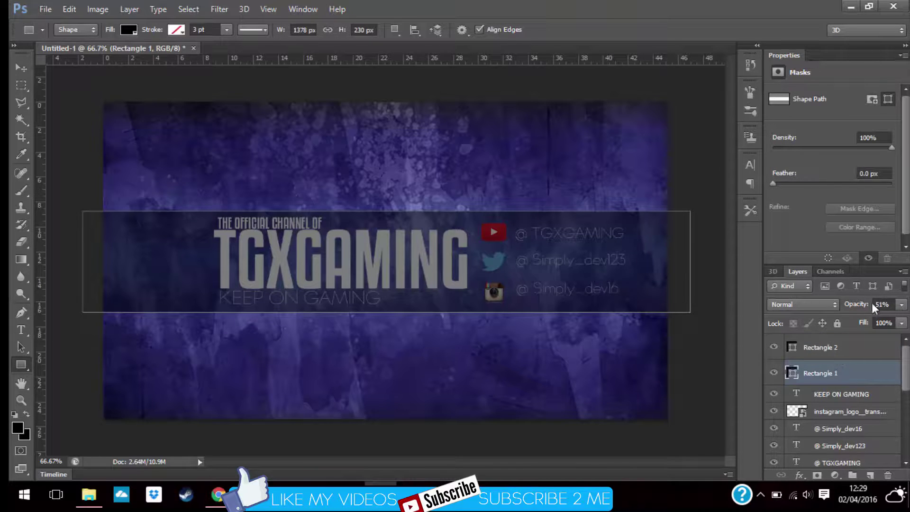
drag(872, 302, 849, 305)
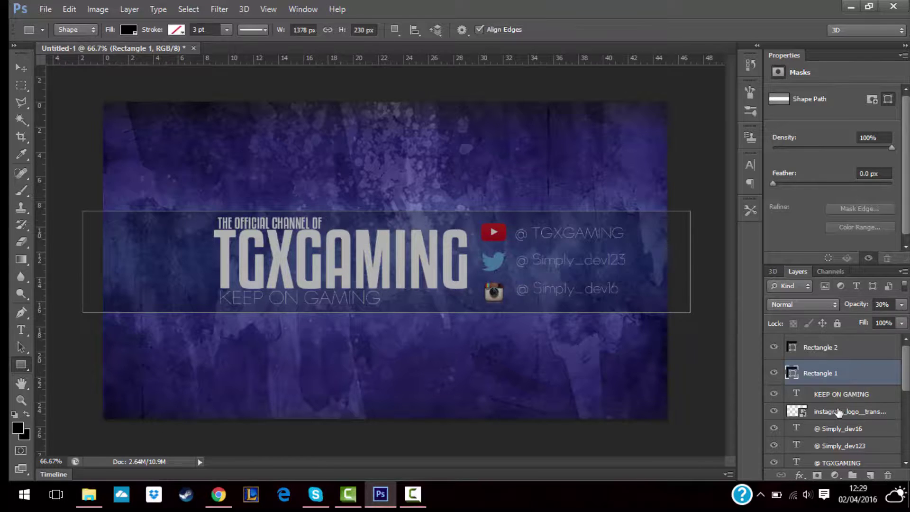
scroll(839, 432, down, 3)
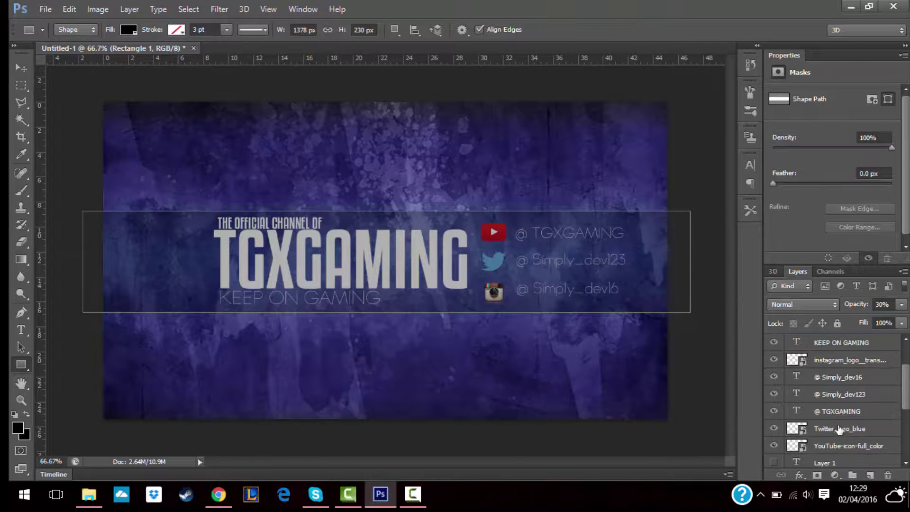
scroll(841, 422, down, 3)
scroll(843, 422, down, 3)
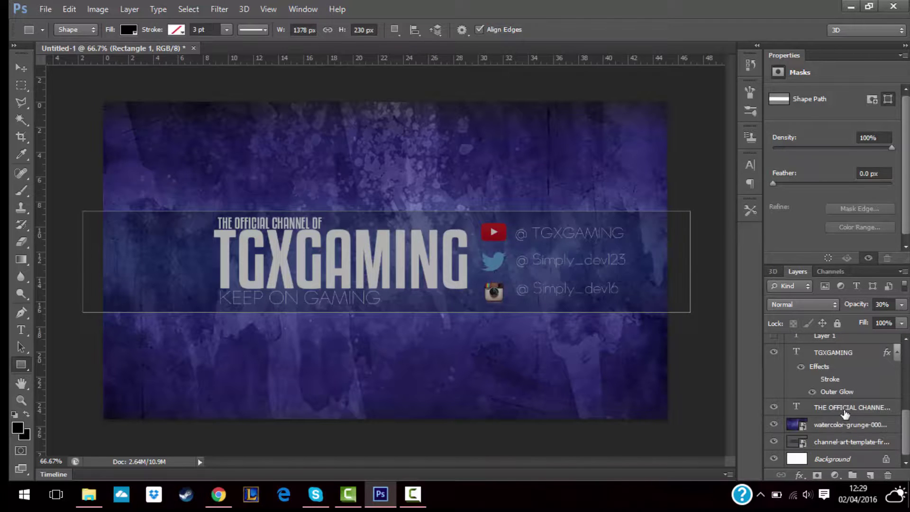
click(845, 412)
Open the Blending Options for THE OFFICIAL CHANNEL OF heading layer
right_click(846, 414)
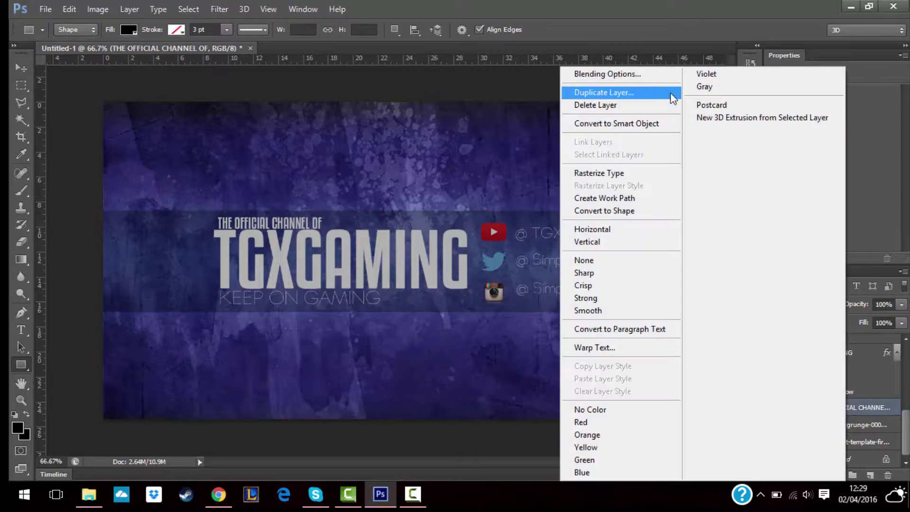
click(646, 75)
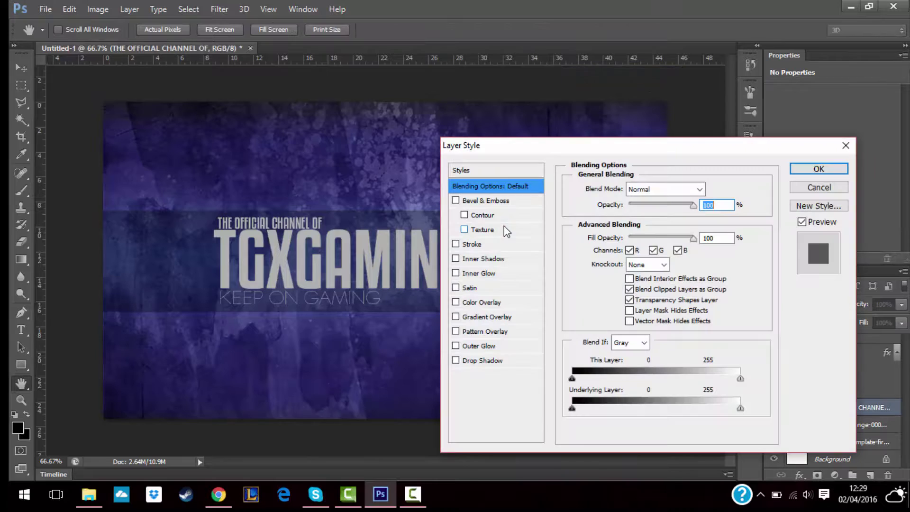
click(846, 146)
click(18, 428)
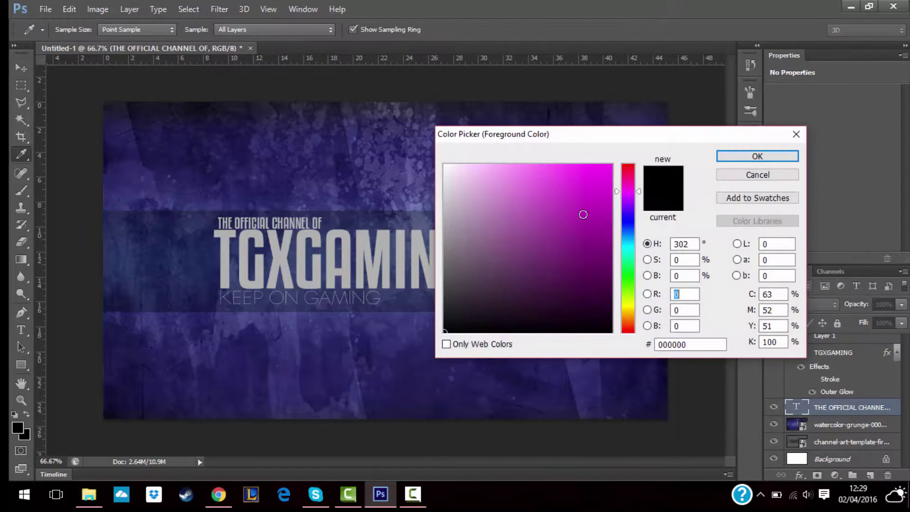
click(758, 156)
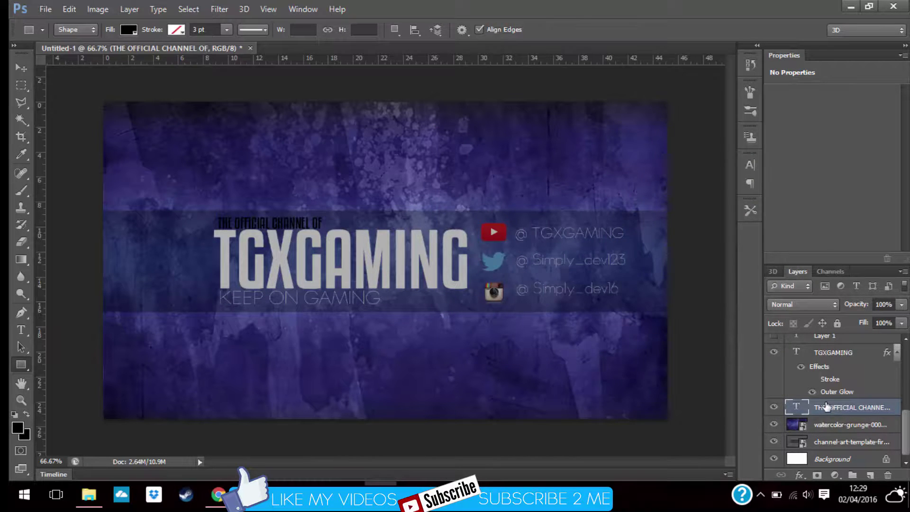
right_click(826, 406)
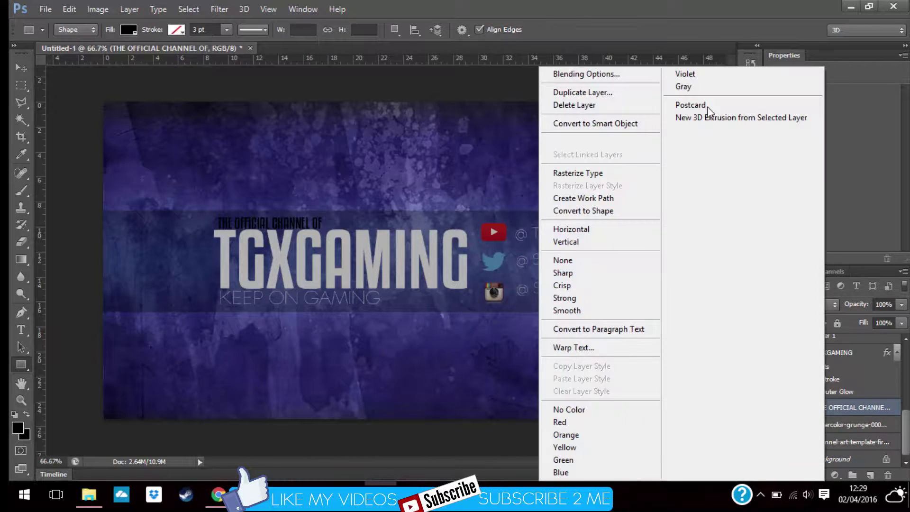
key(Escape)
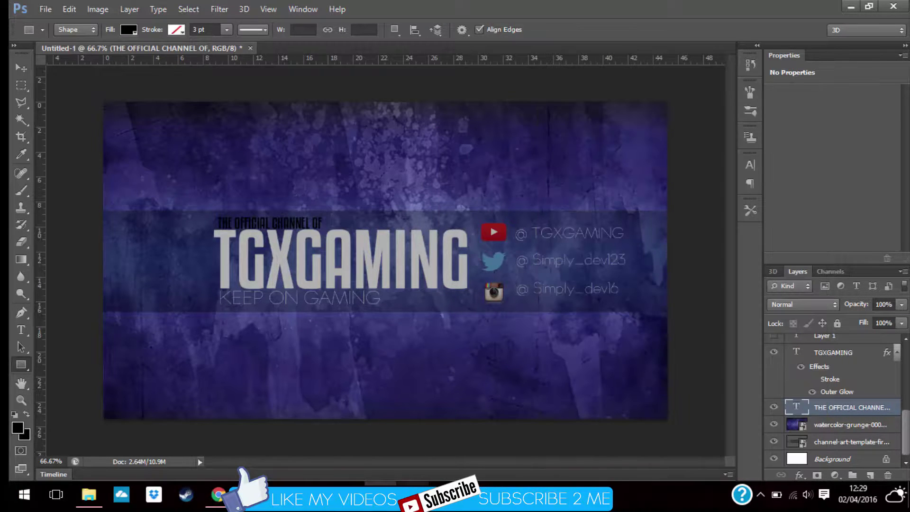
mouse_move(413, 495)
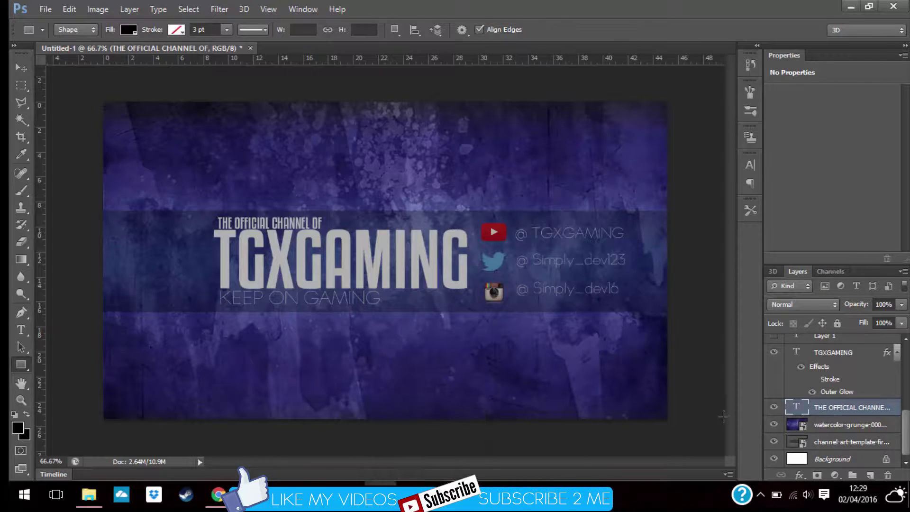
right_click(790, 407)
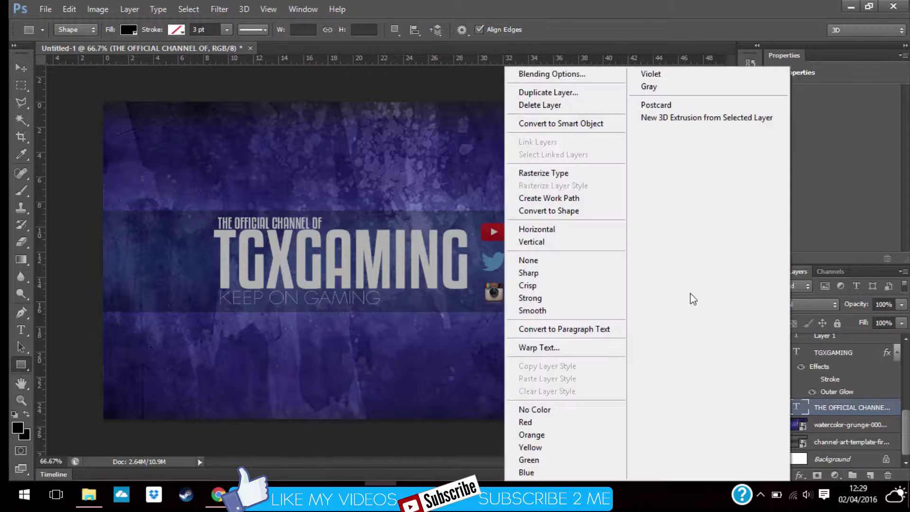
click(592, 75)
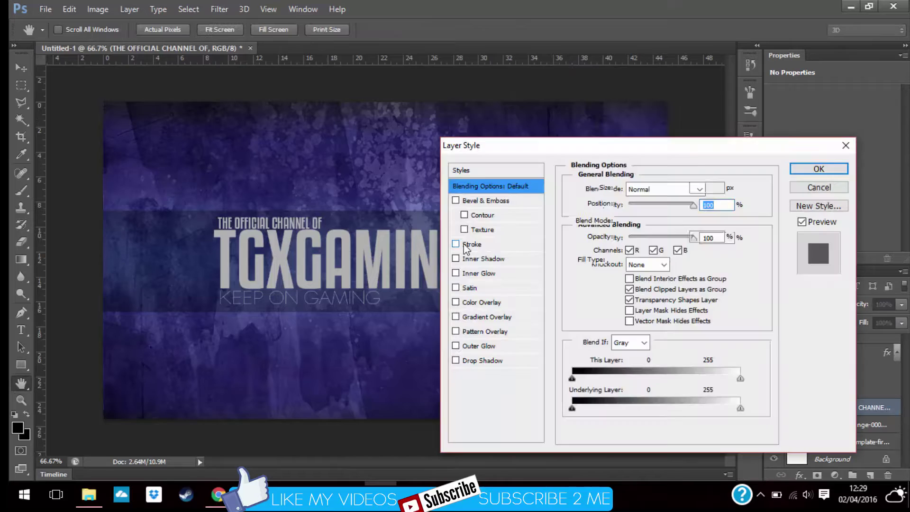
Give THE OFFICIAL CHANNEL OF heading a stroke outline and a 10 px outer glow
click(464, 244)
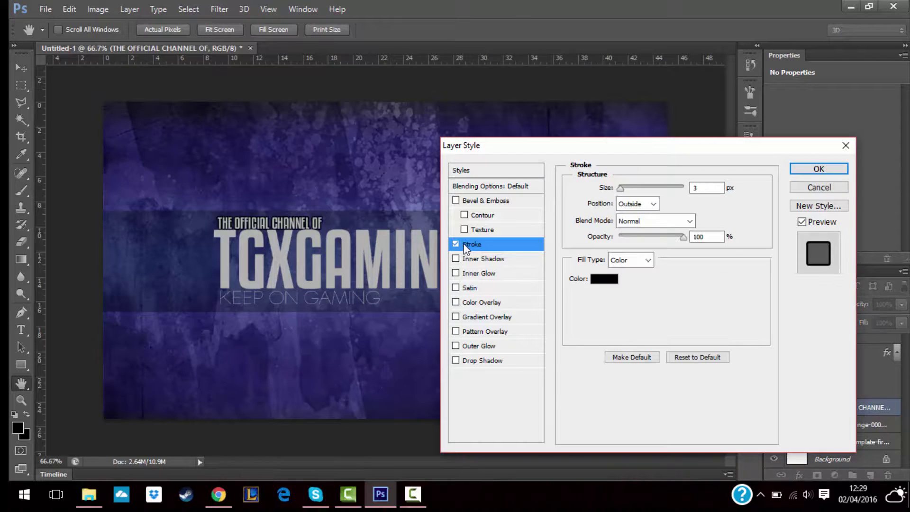
click(471, 346)
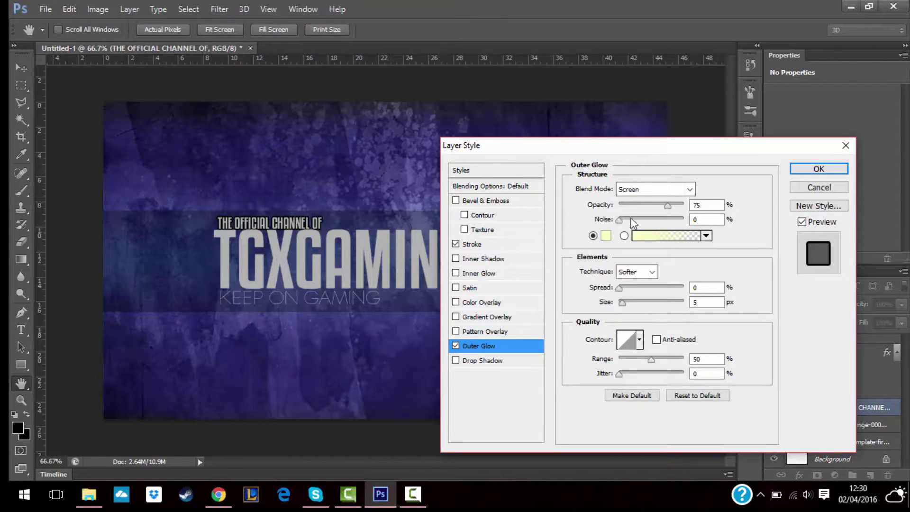
drag(619, 305, 625, 303)
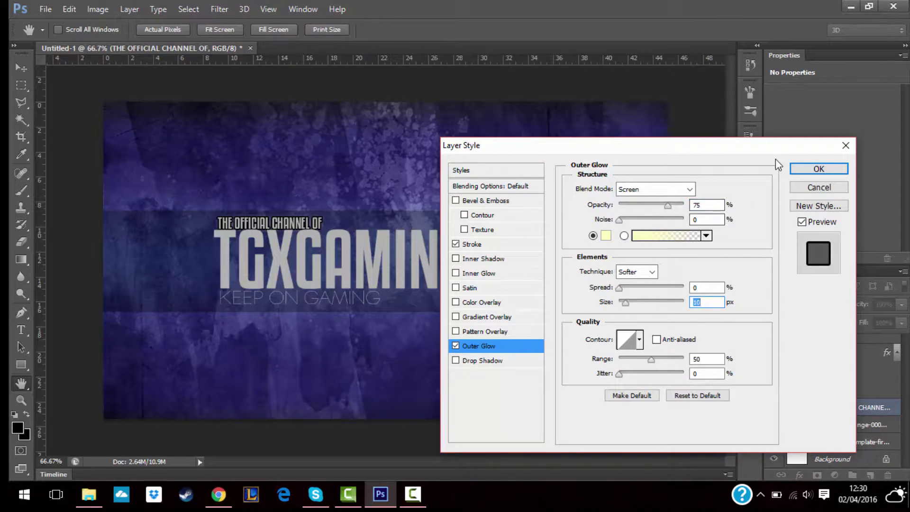
click(816, 170)
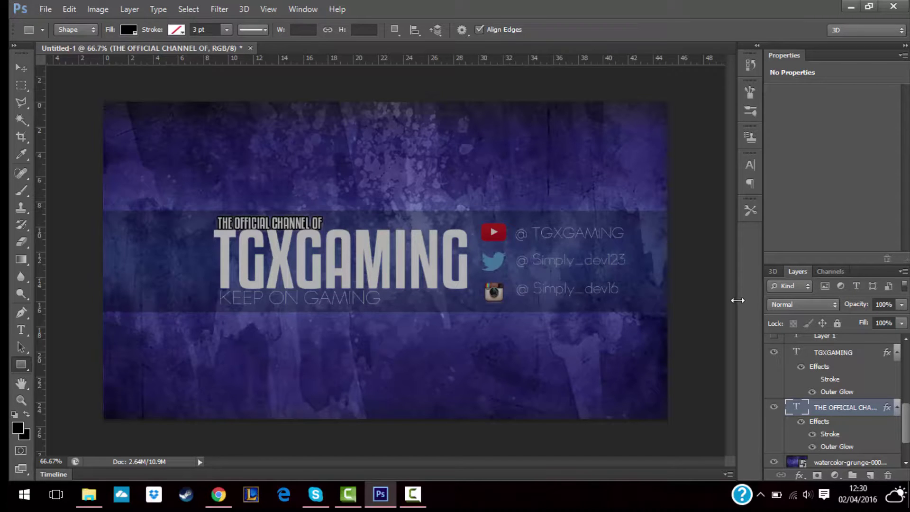
right_click(836, 353)
click(612, 74)
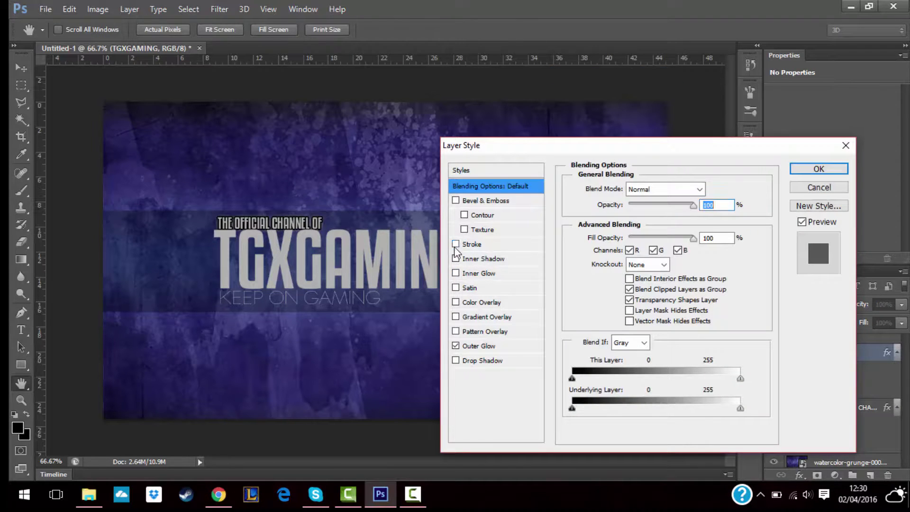
Restore the TGXGAMING stroke outline and delete the Rectangle 1 and Rectangle 2 strip layers
click(806, 171)
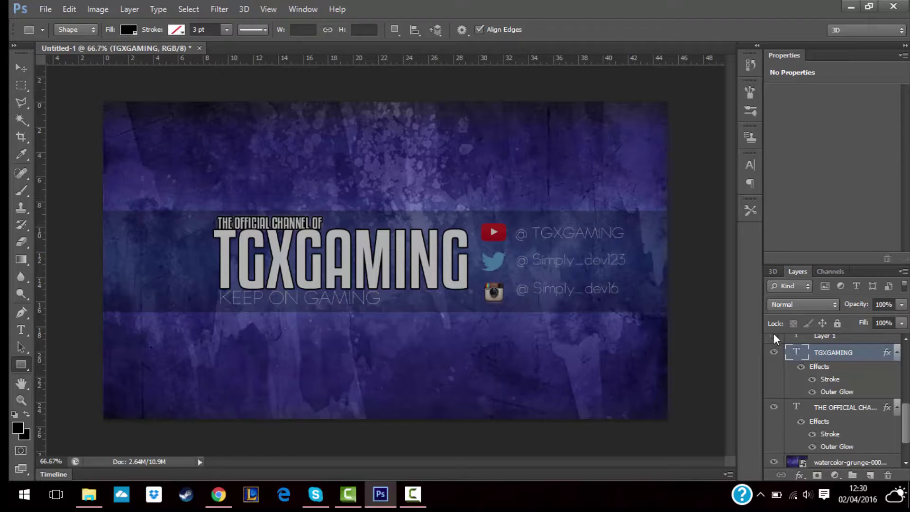
scroll(829, 362, up, 5)
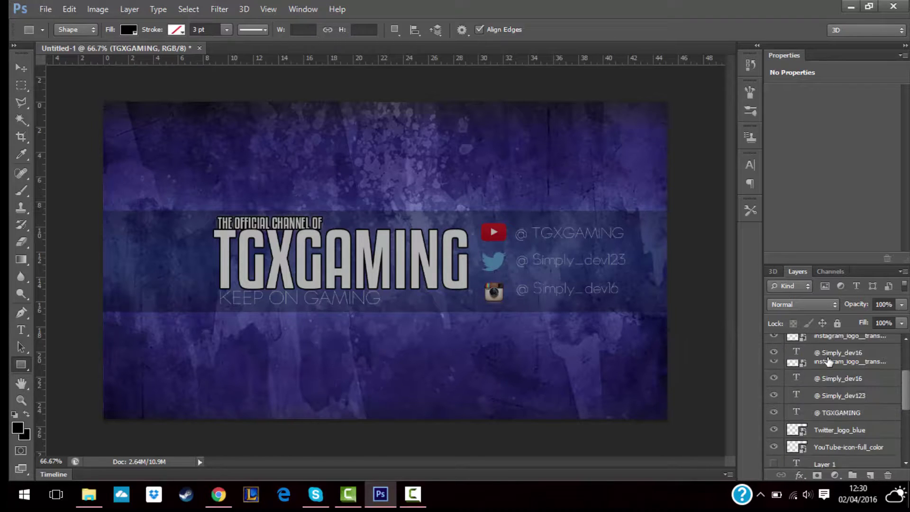
right_click(829, 360)
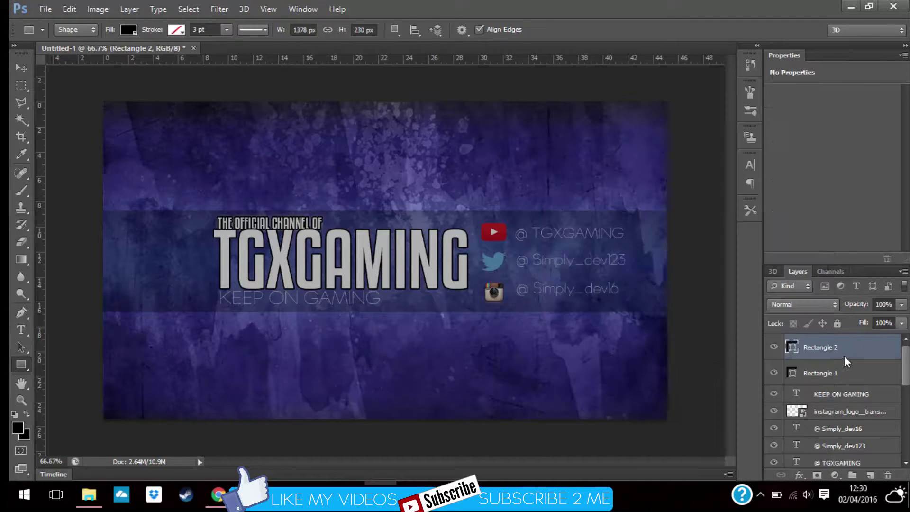
click(845, 360)
key(Delete)
key(Delete)
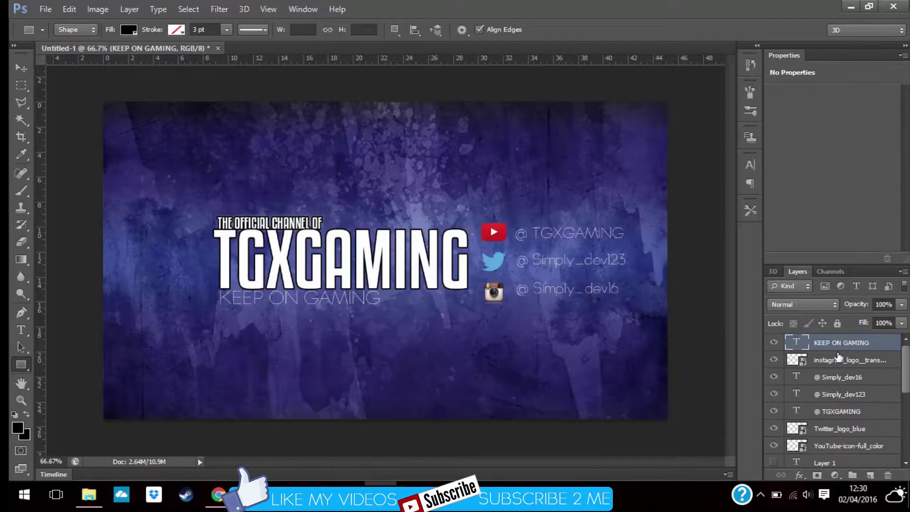